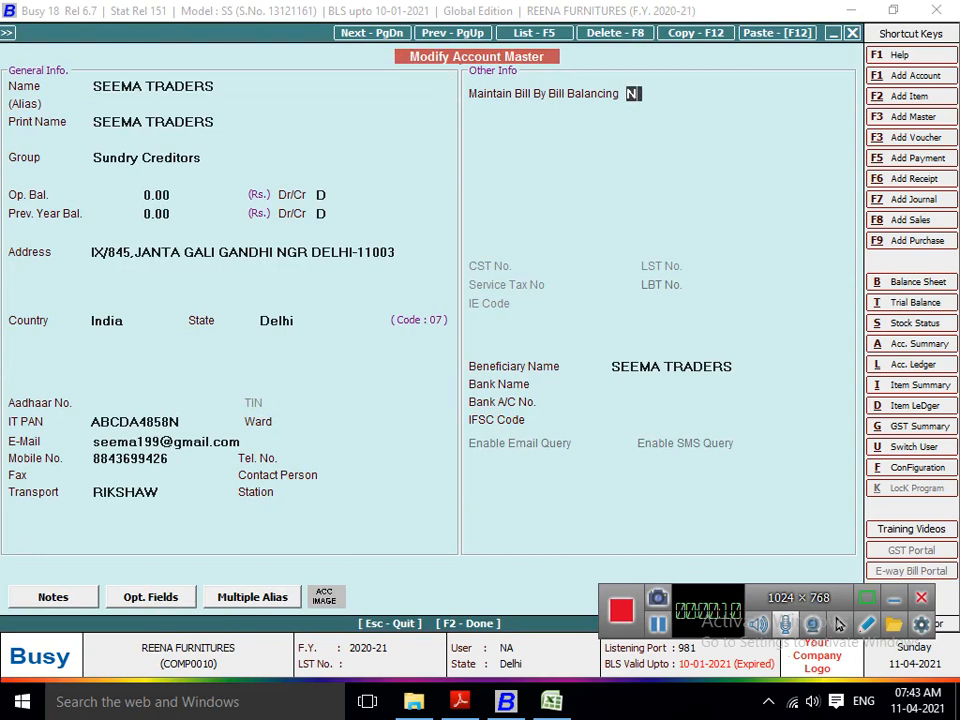
- Enable bill-by-bill balancing for the SEEMA TRADERS account and save the account master
key(y)
key(F2)
key(Return)
- Enable bill-by-bill balancing for the last account in the Sundry Creditors list and save its master
key(Down)
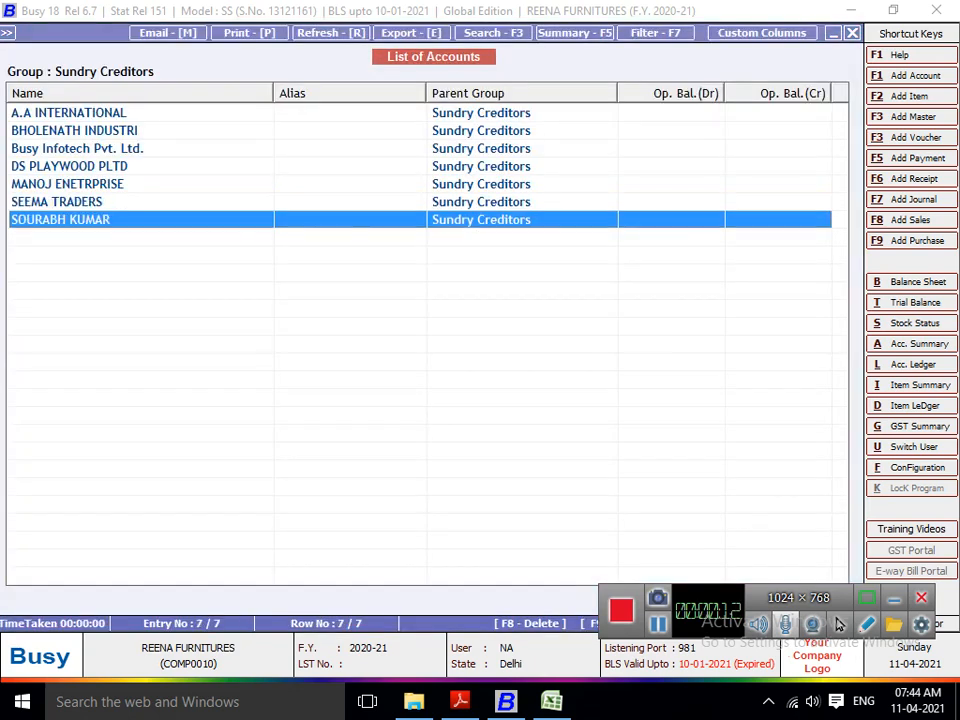
key(Return)
key(Return)
key(y)
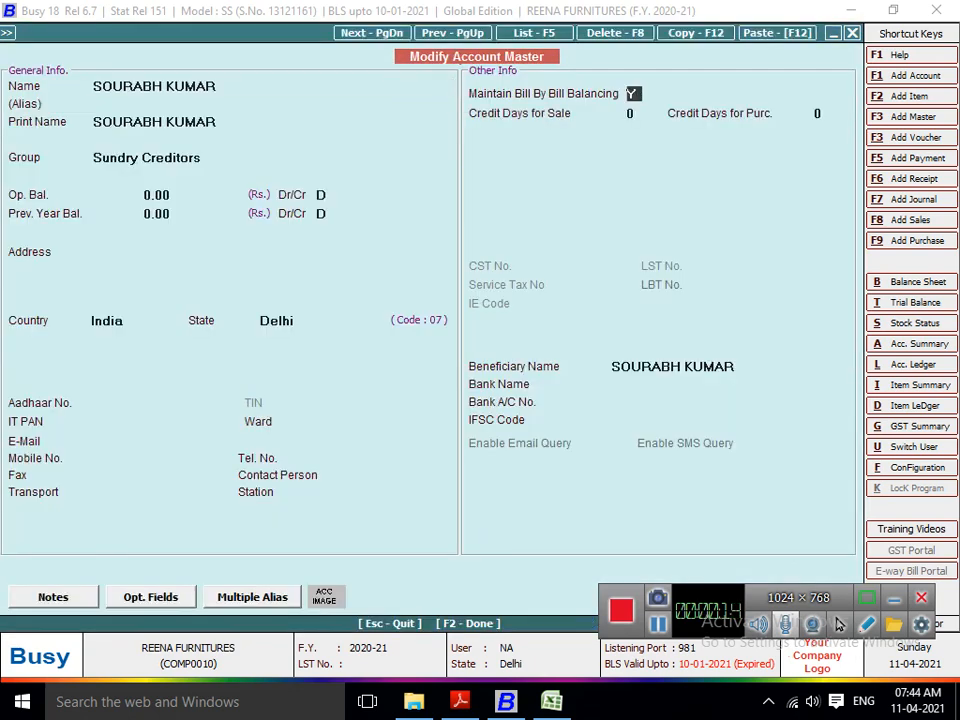
key(F2)
key(Return)
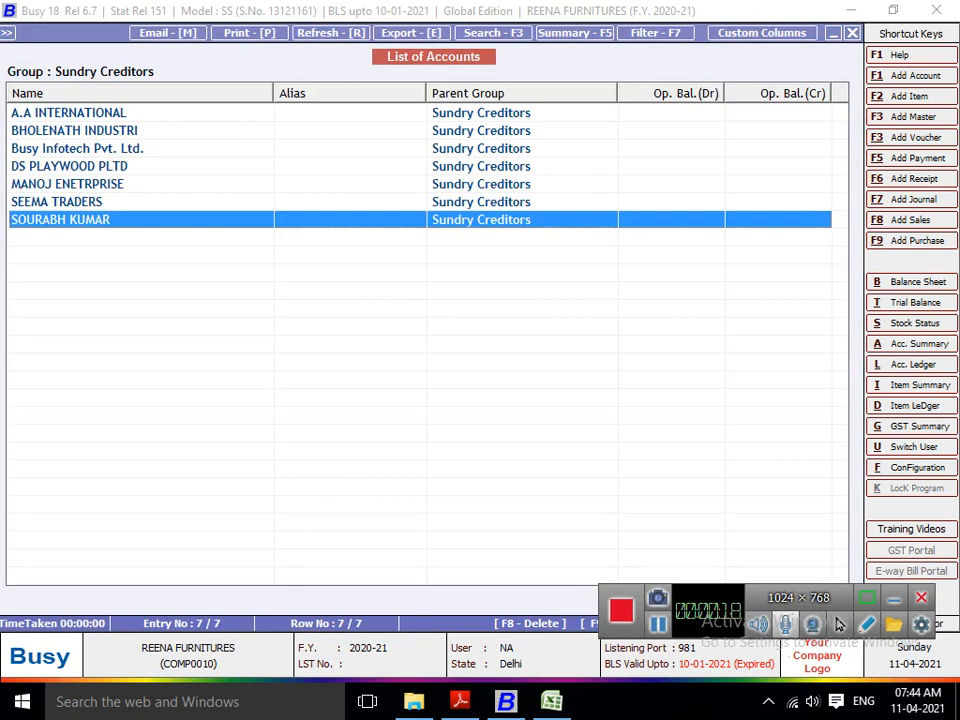
- Close the creditor account list and display the sales voucher list for all voucher series from 01-04-2020 to 01-05-2020
key(Escape)
key(Escape)
key(Escape)
key(Escape)
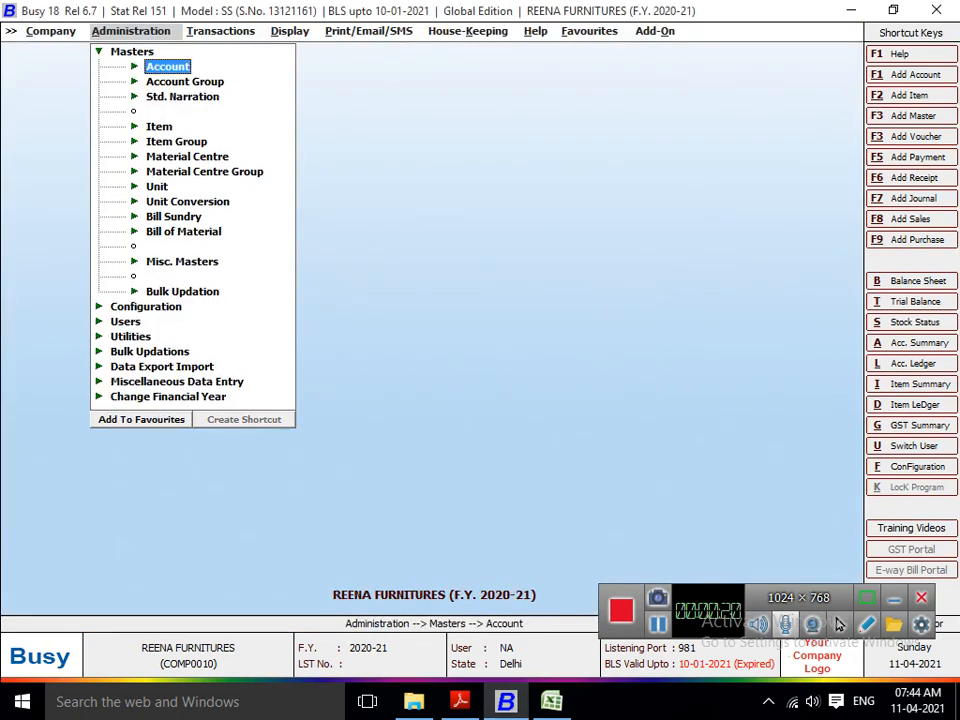
key(Escape)
key(Right)
key(Up)
key(Down)
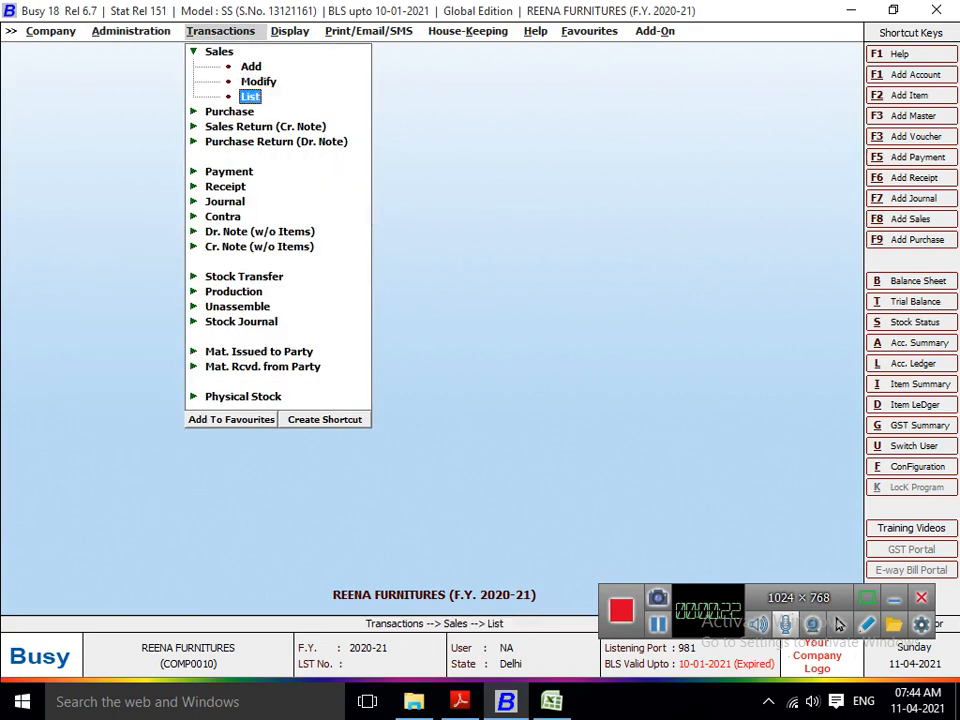
key(Return)
key(Return)
key(Return)
key(Return)
key(F2)
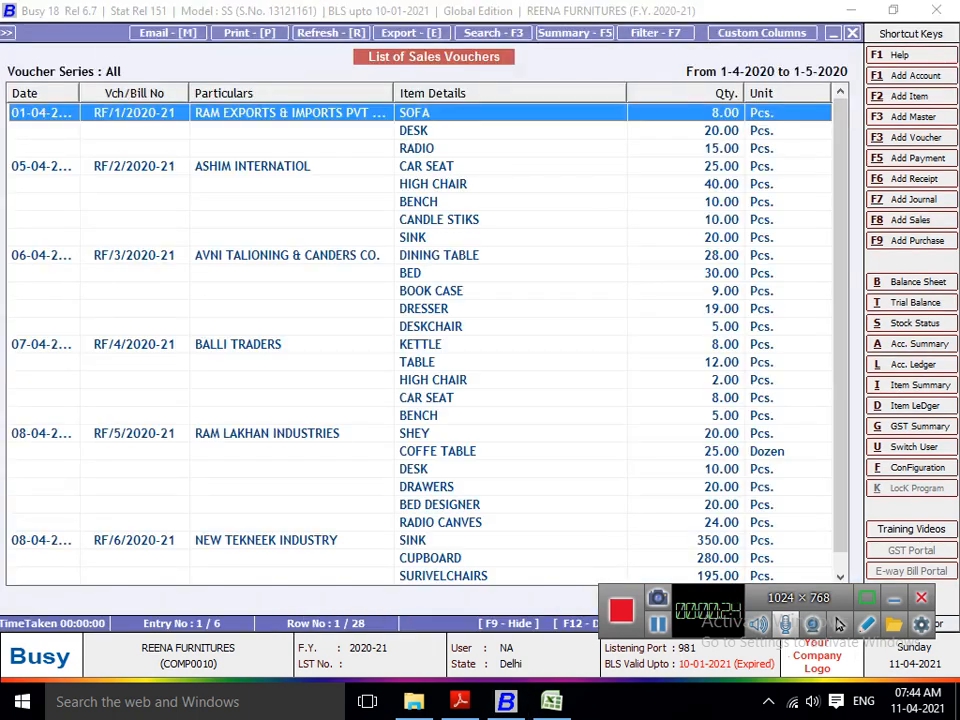
- Open the 01-04-2020 RAM EXPORTS & IMPORTS PVT LTD sales voucher and proceed to its bill-by-bill adjustment, accepting negative stock for DESK
key(Return)
key(F2)
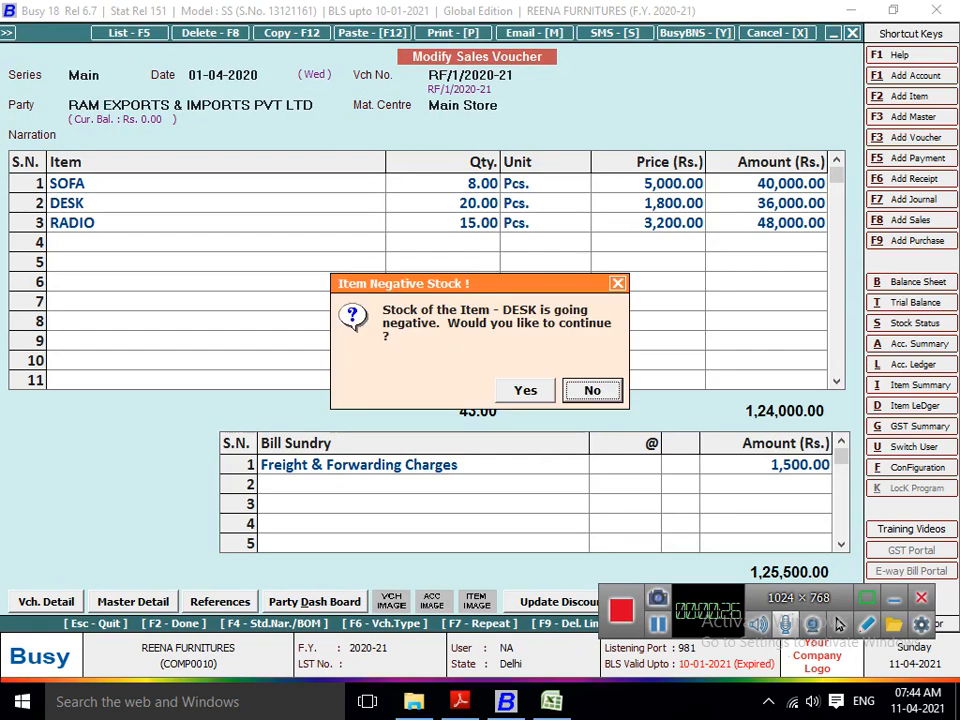
key(Left)
key(Return)
key(Return)
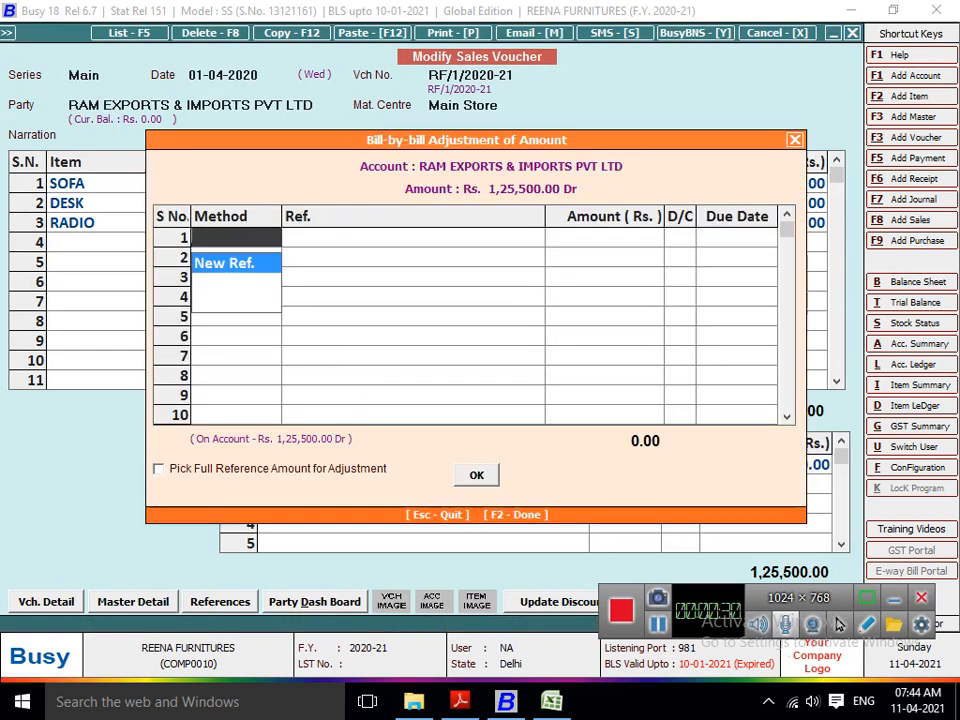
- Record the sale's full amount of 1,25,500.00 Dr as a New Ref. under the voucher's own bill number, due 01-04-2020
key(Return)
key(Return)
key(Return)
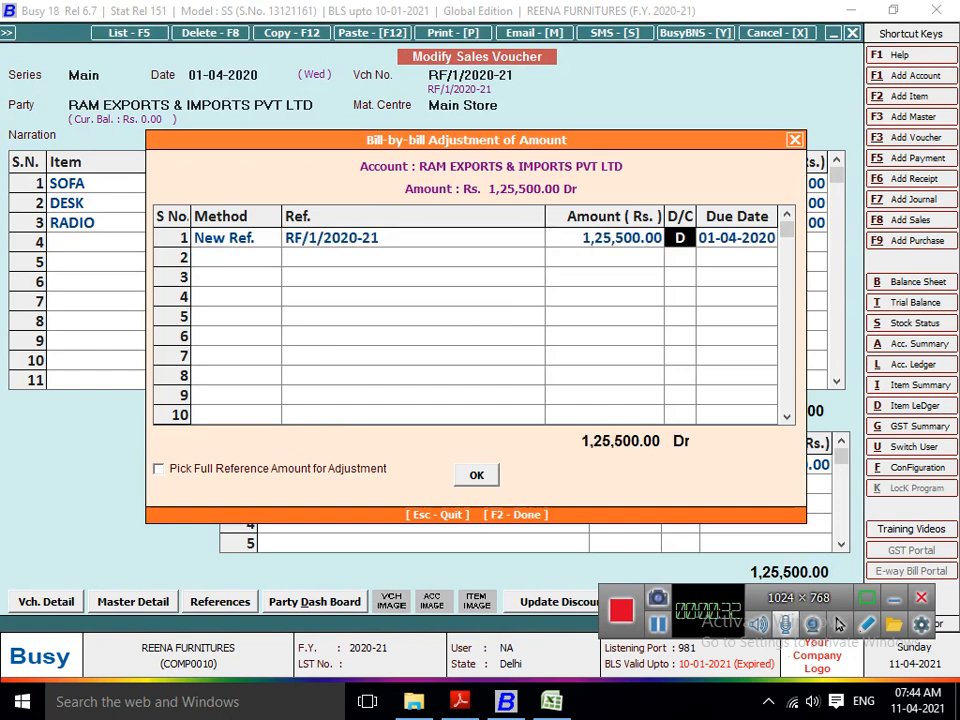
key(Return)
key(Left)
key(Left)
key(Left)
key(Left)
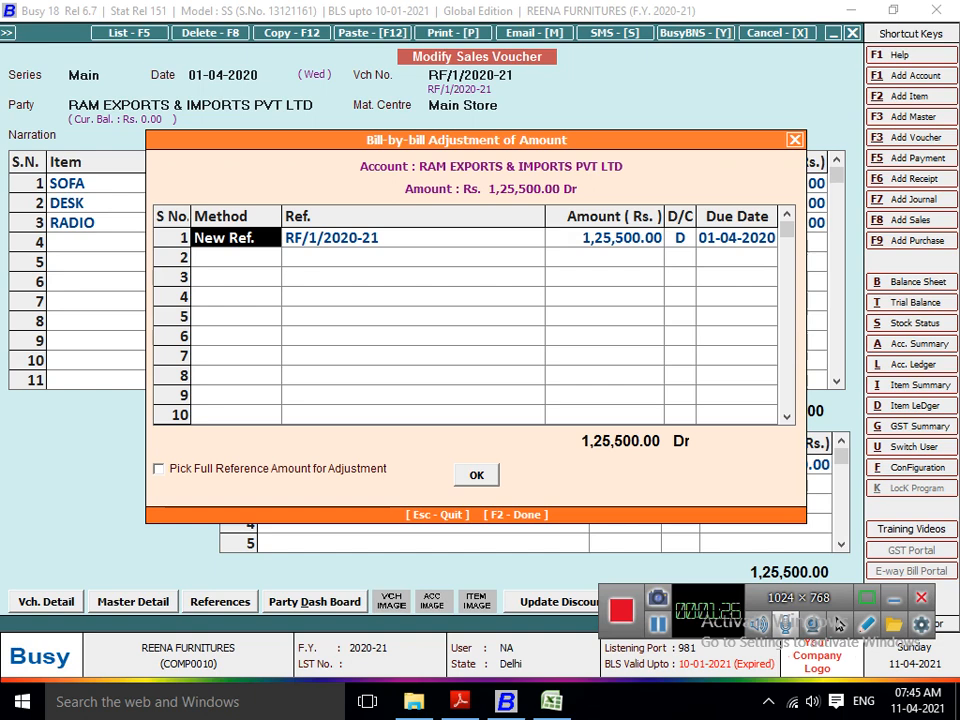
key(Return)
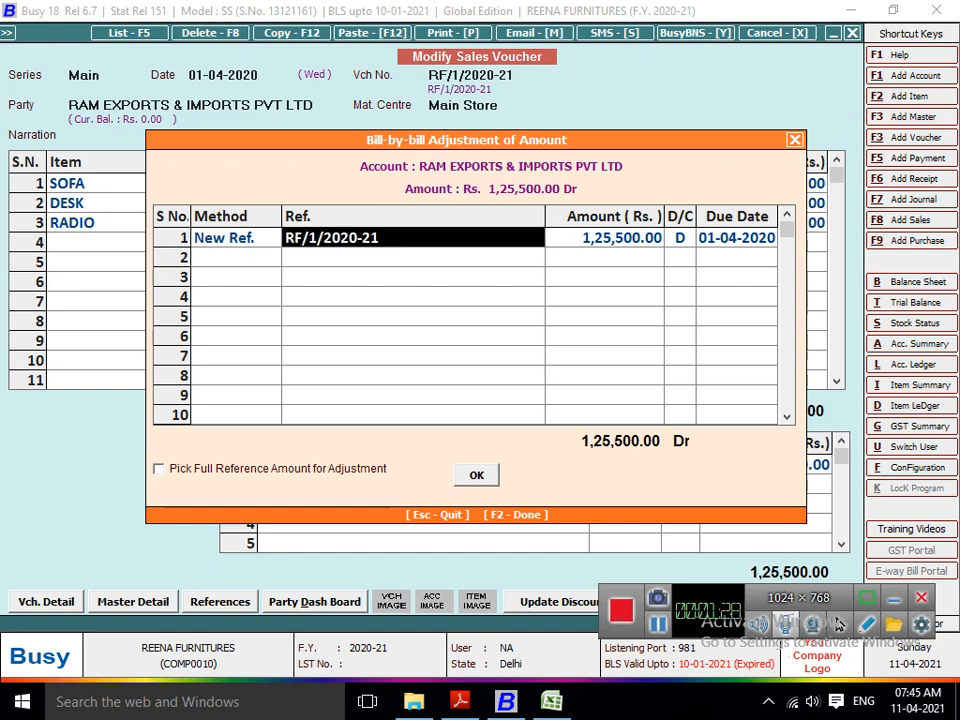
key(Return)
key(Return)
- Complete the bill-by-bill adjustment and save the sales voucher without printing the invoice
key(F2)
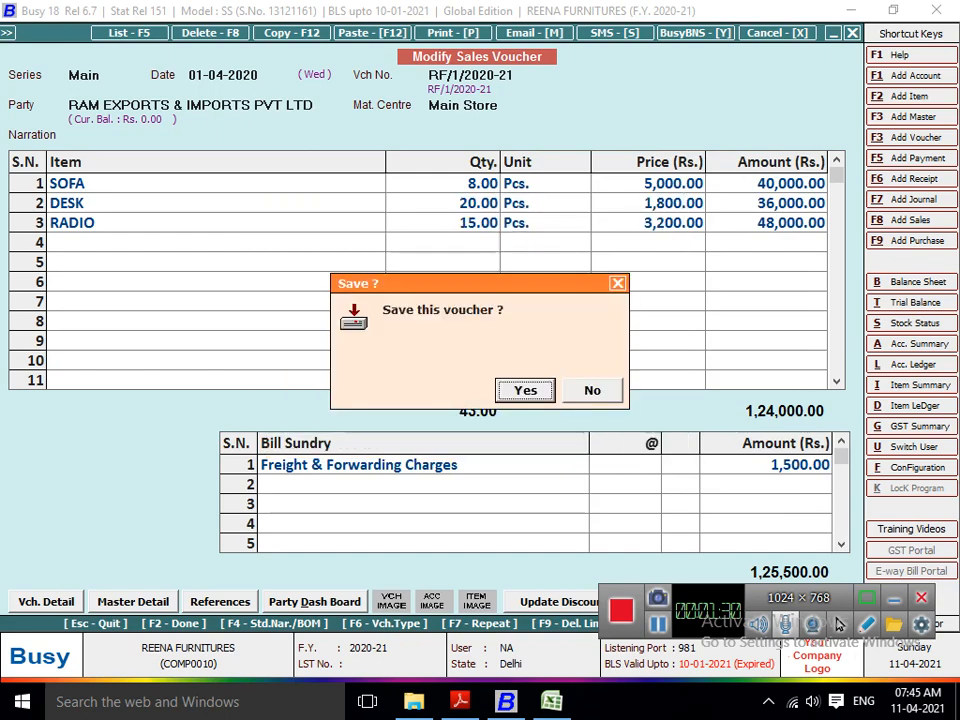
key(Return)
key(Right)
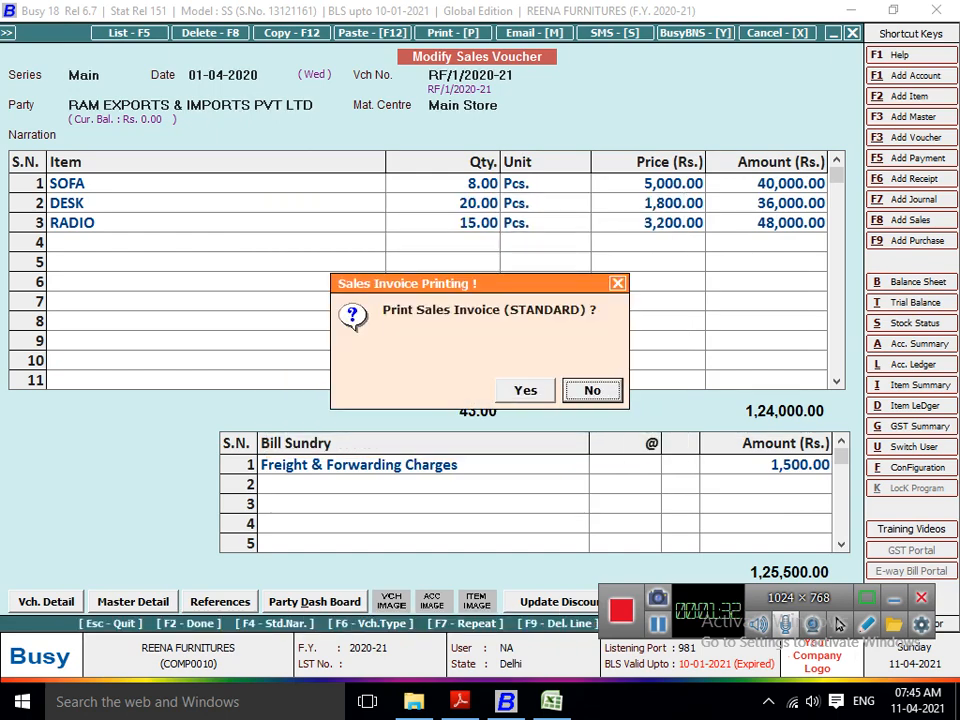
key(Return)
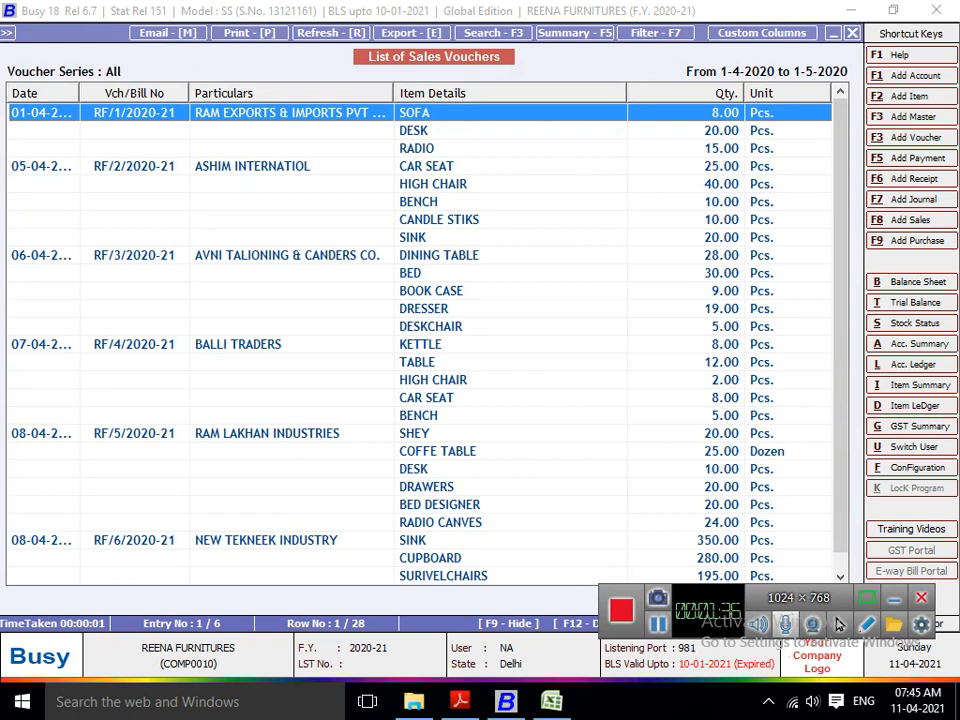
- Close the sales voucher list and look up the Reference Management options among the administration utilities
key(Escape)
key(Escape)
key(Escape)
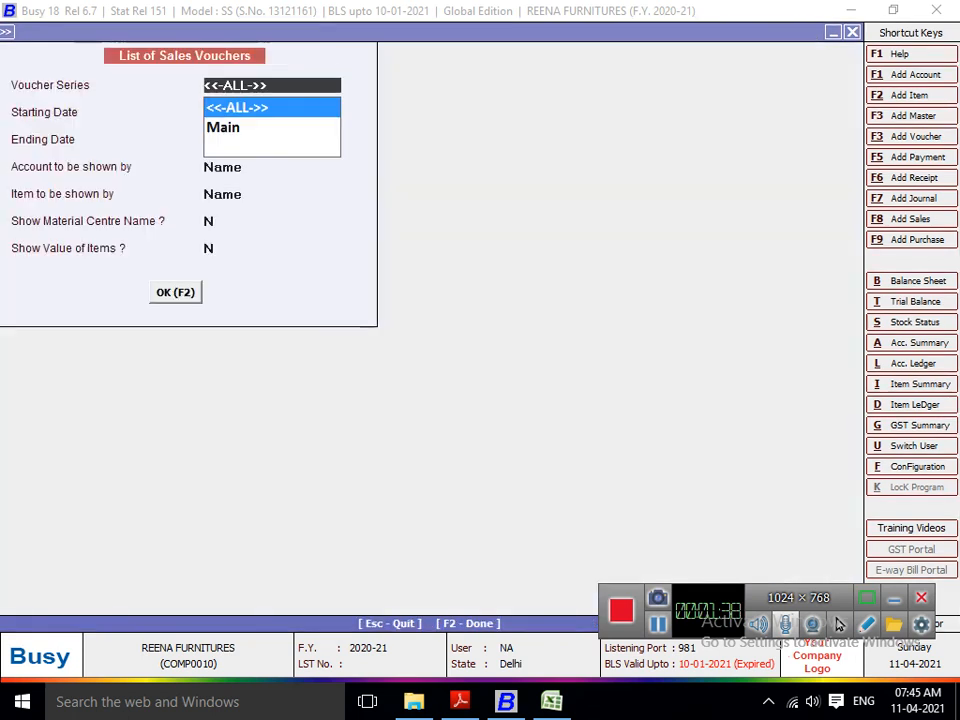
key(Up)
key(Up)
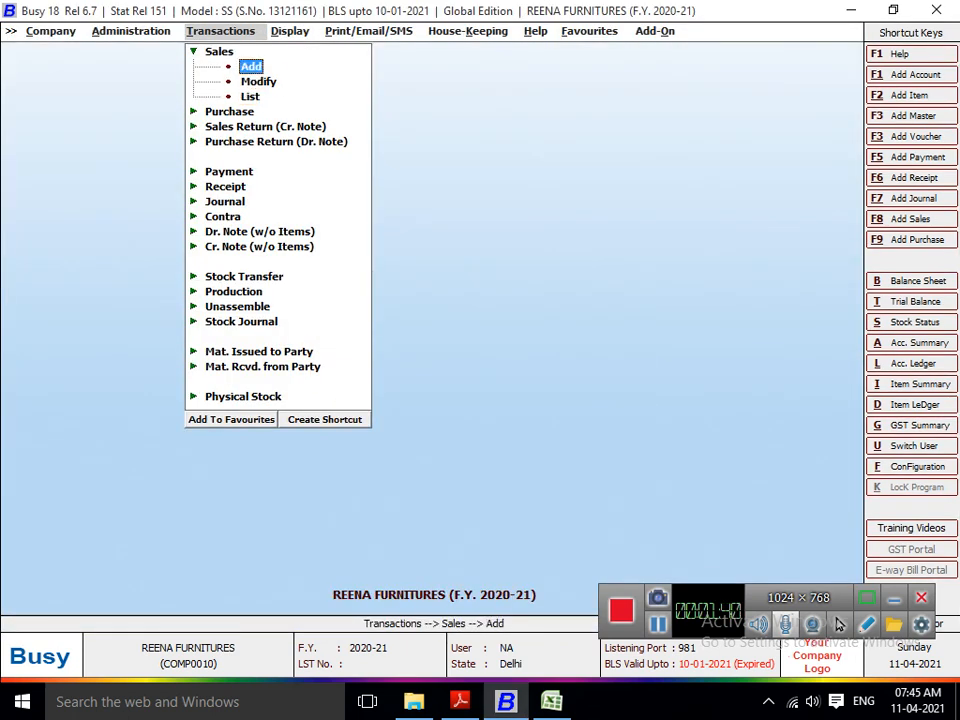
key(Escape)
key(Left)
key(Down)
key(Down)
key(Down)
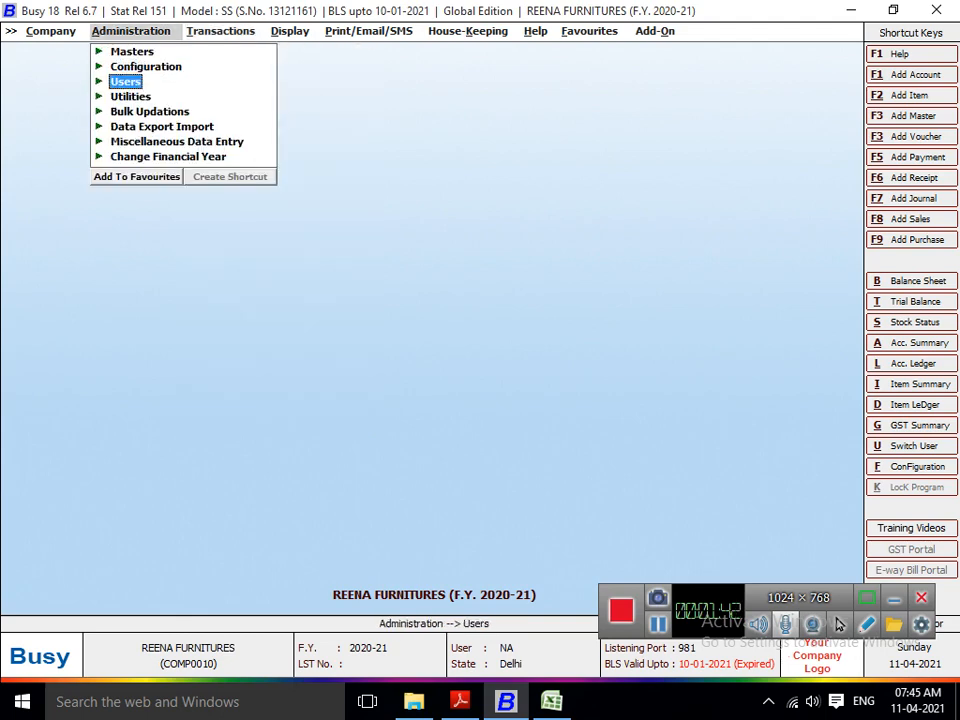
key(Return)
key(Down)
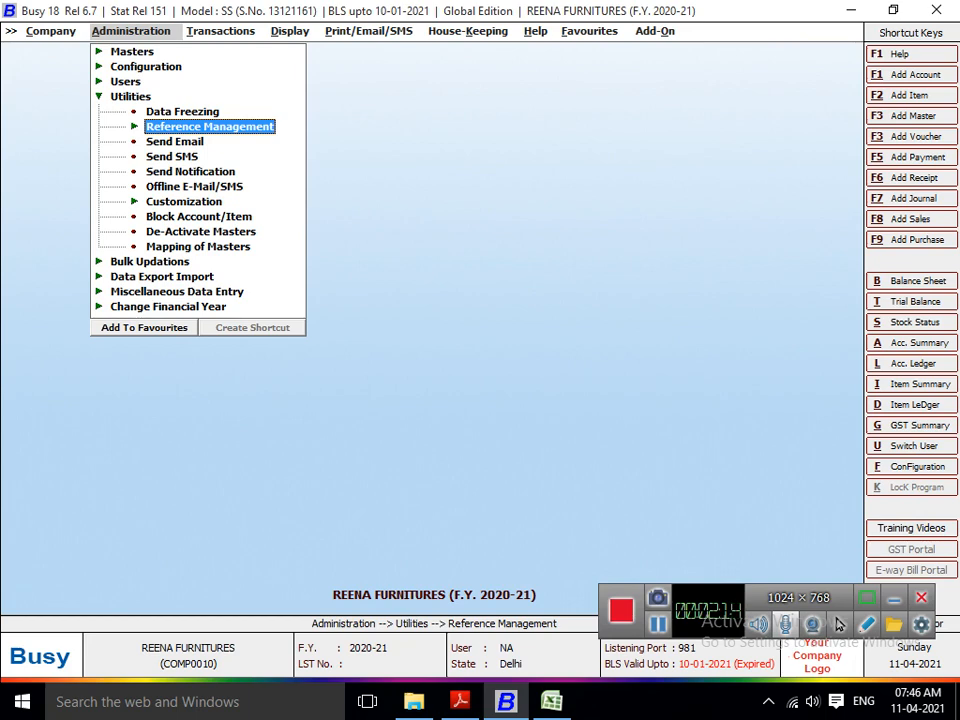
key(Up)
key(Right)
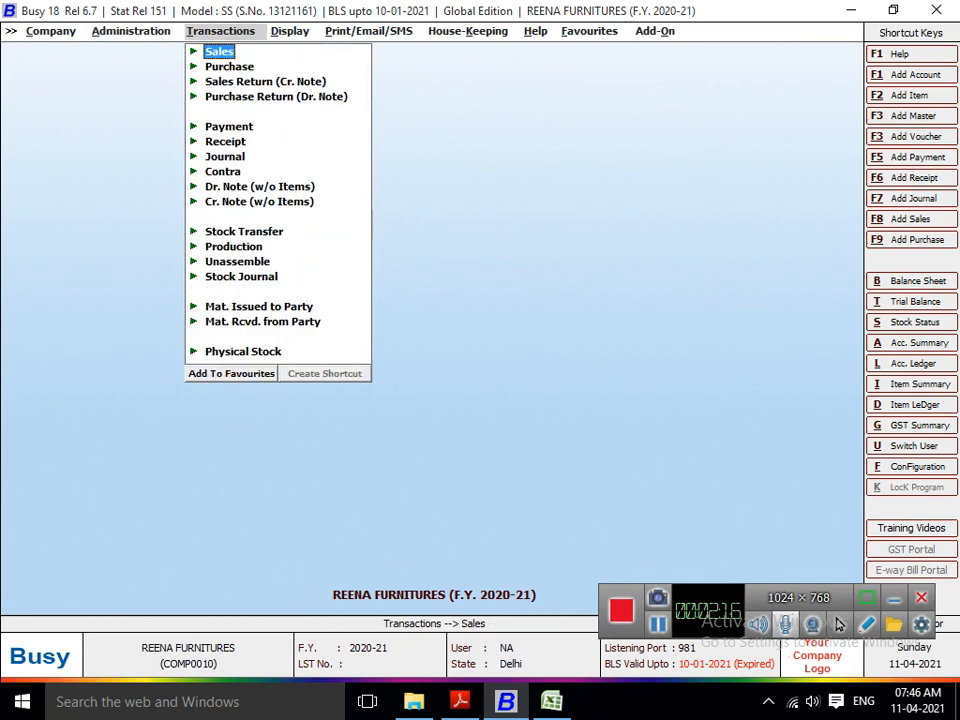
key(Right)
key(Return)
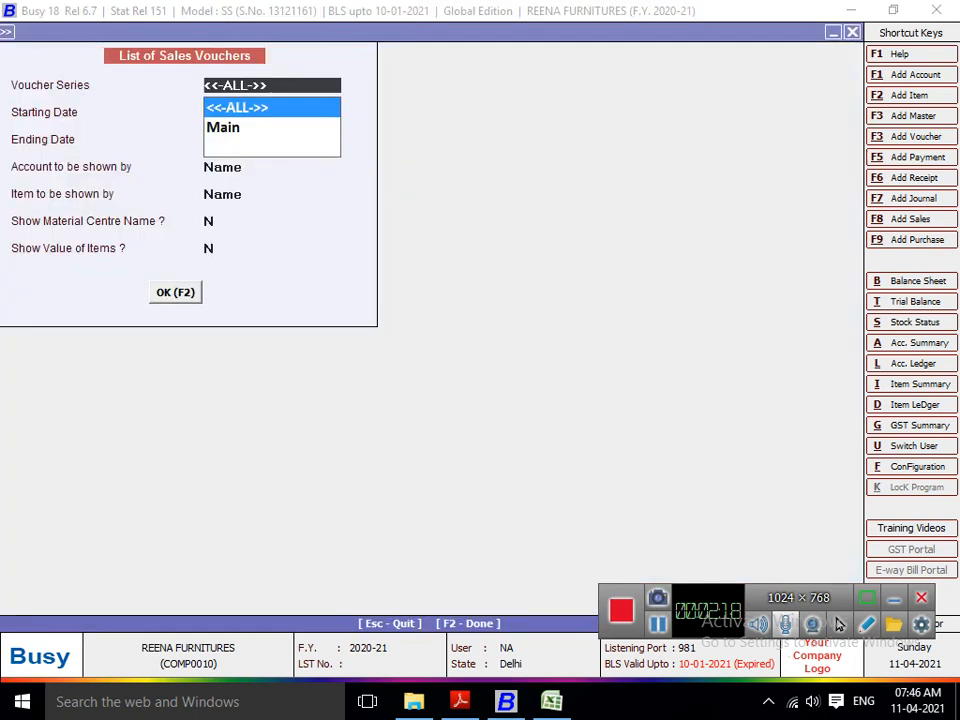
key(Return)
key(F2)
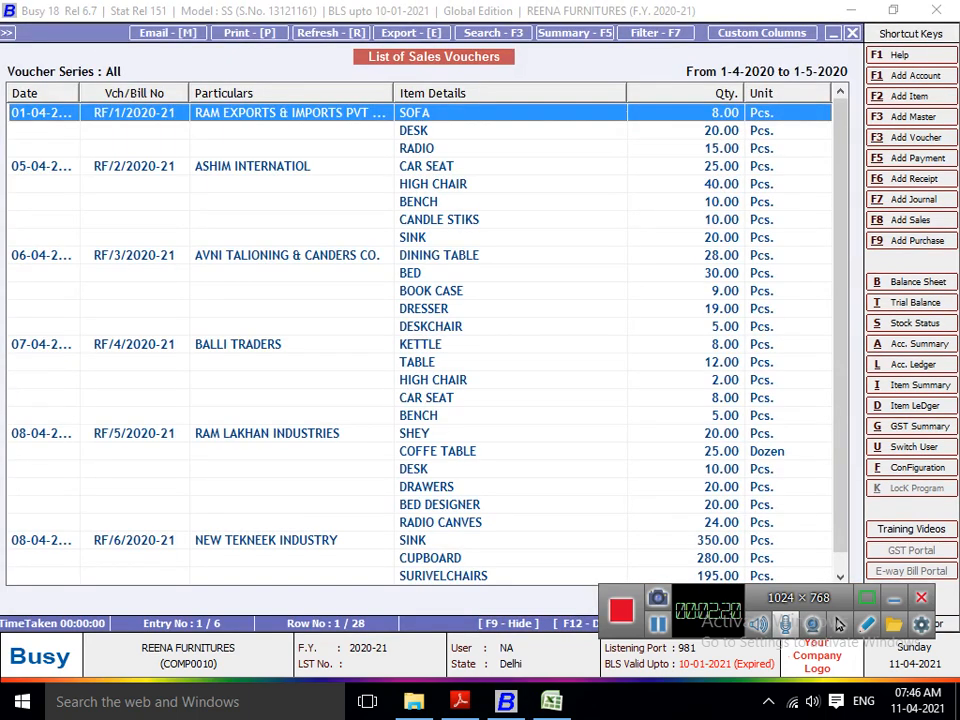
key(Return)
key(F2)
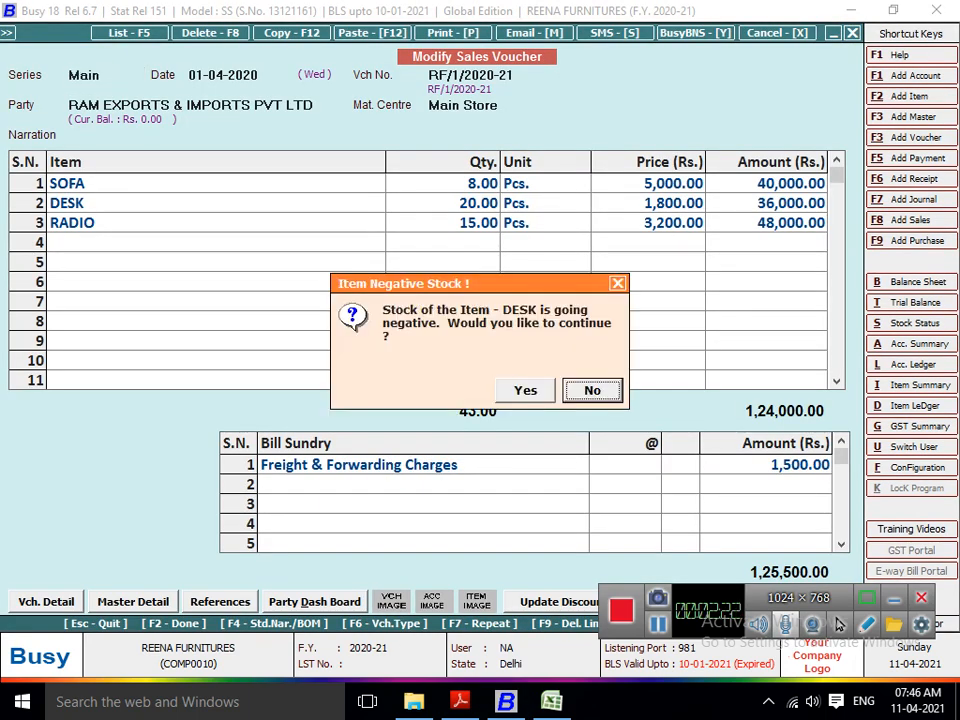
key(Escape)
key(Escape)
key(Escape)
key(Escape)
key(Escape)
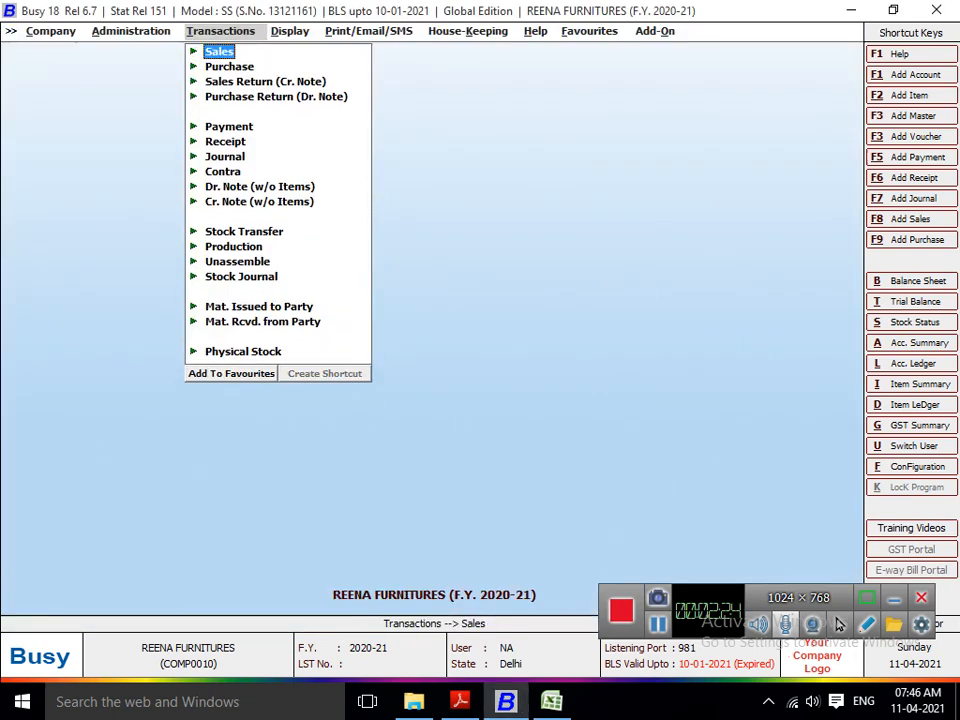
- Display the account ledger of RAM EXPORTS & IMPORTS PVT LTD from 01-04-2020 to 01-05-2020
key(alt+l)
text(ram)
key(Return)
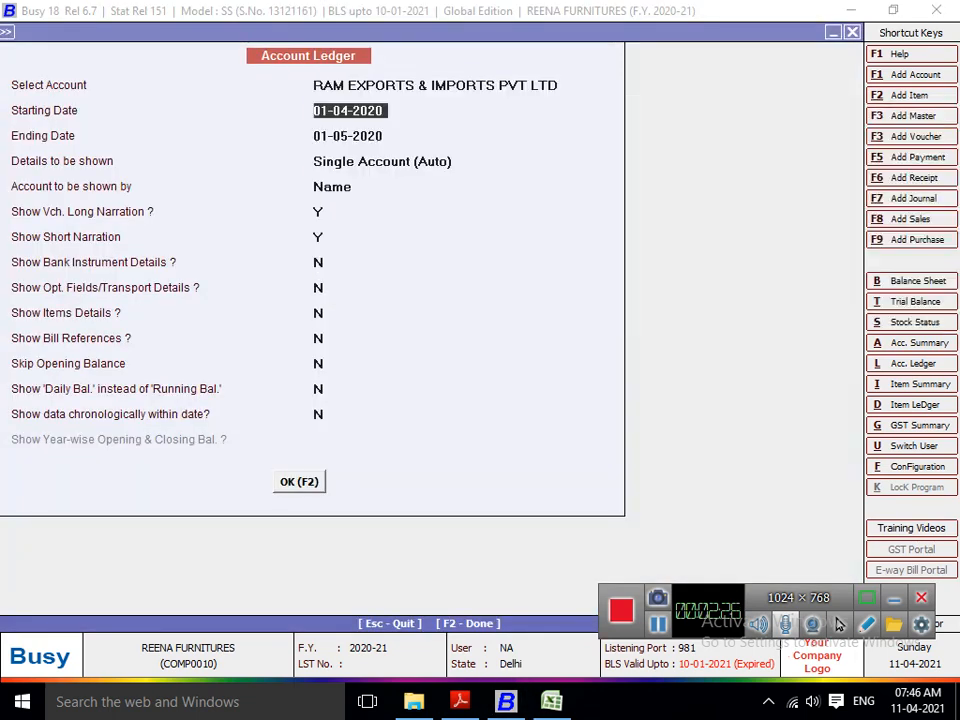
key(F2)
- Review the receipt and payment entries in the party's ledger, including the details of the 12-04-2020 payment voucher
key(Down)
key(Down)
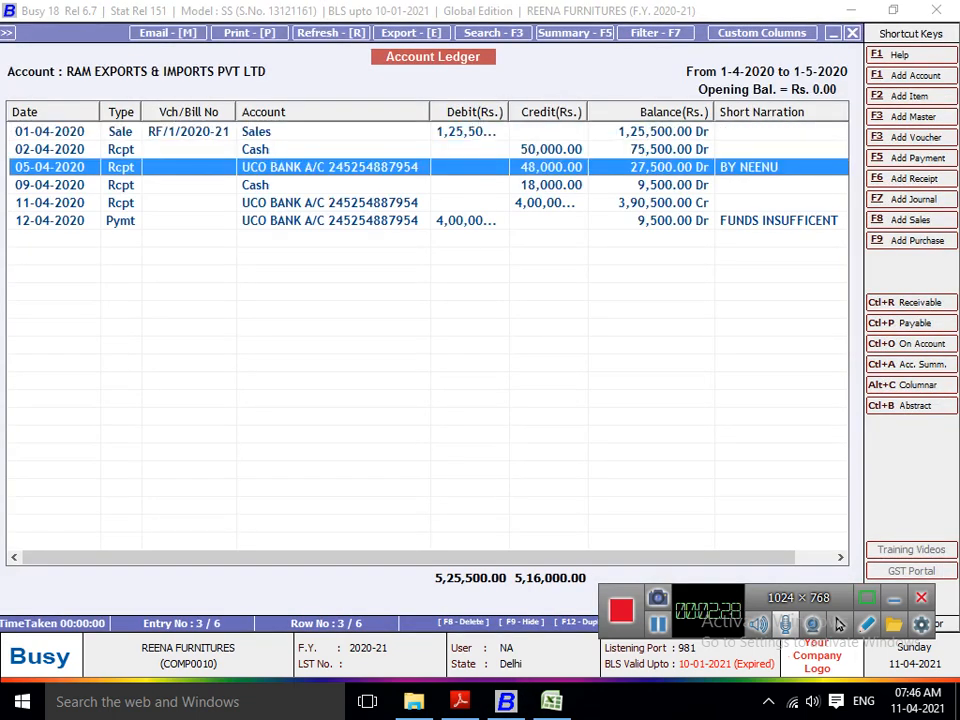
key(Up)
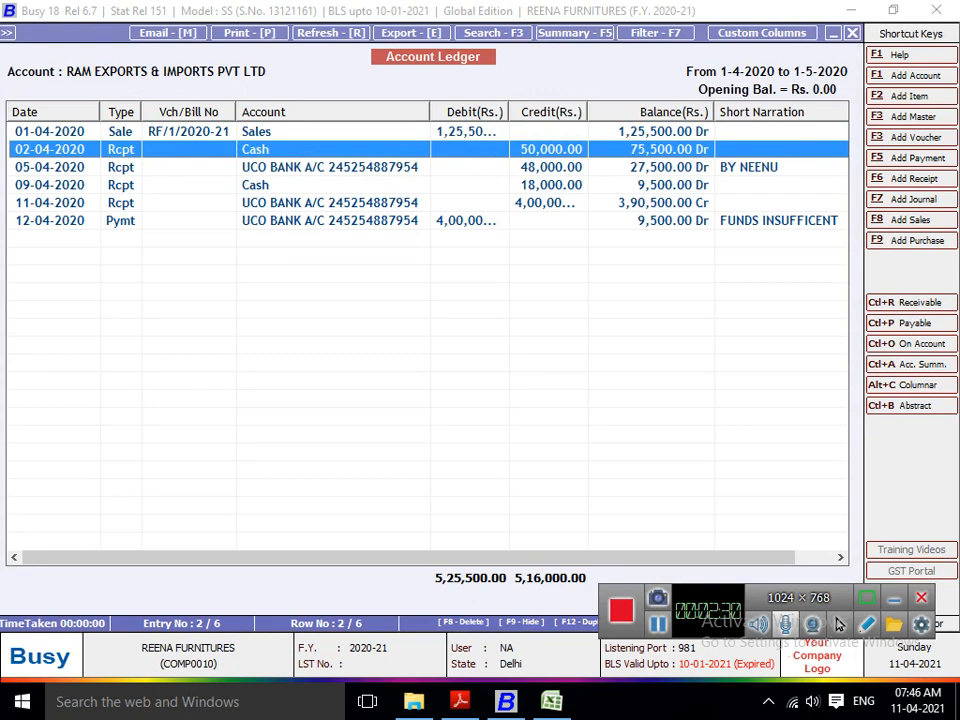
key(Down)
key(Down)
key(Down)
key(Down)
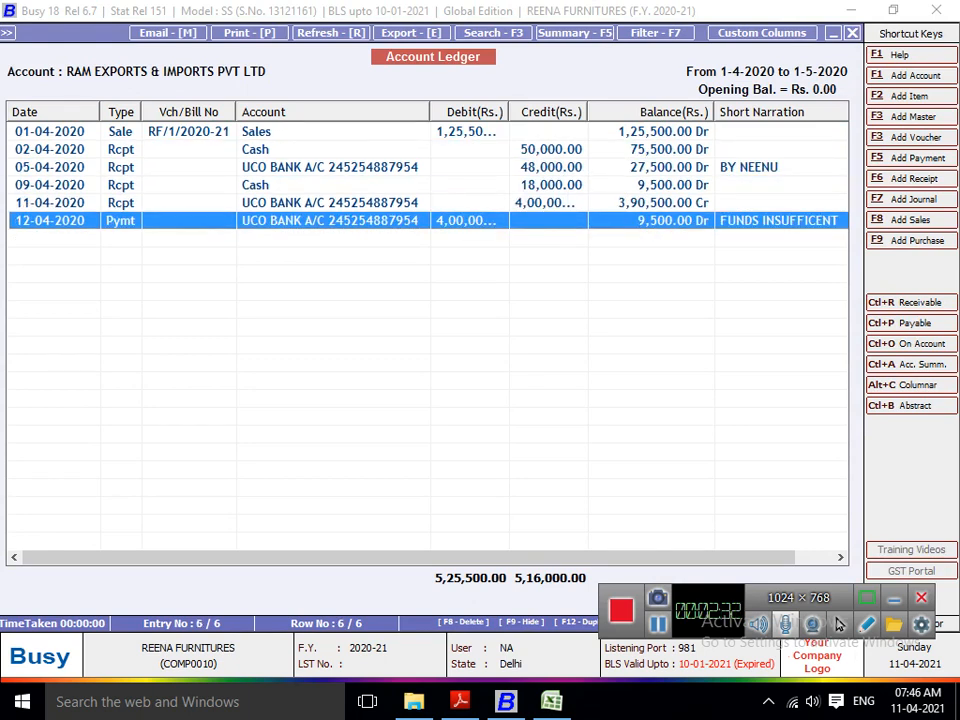
key(Return)
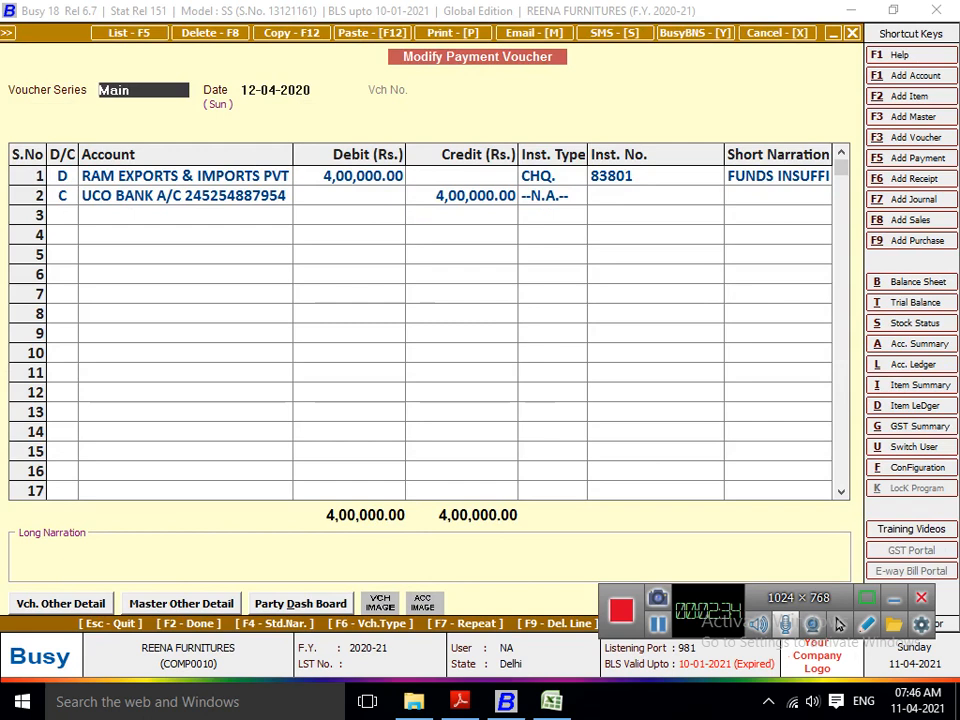
key(Escape)
key(Up)
key(Up)
key(Up)
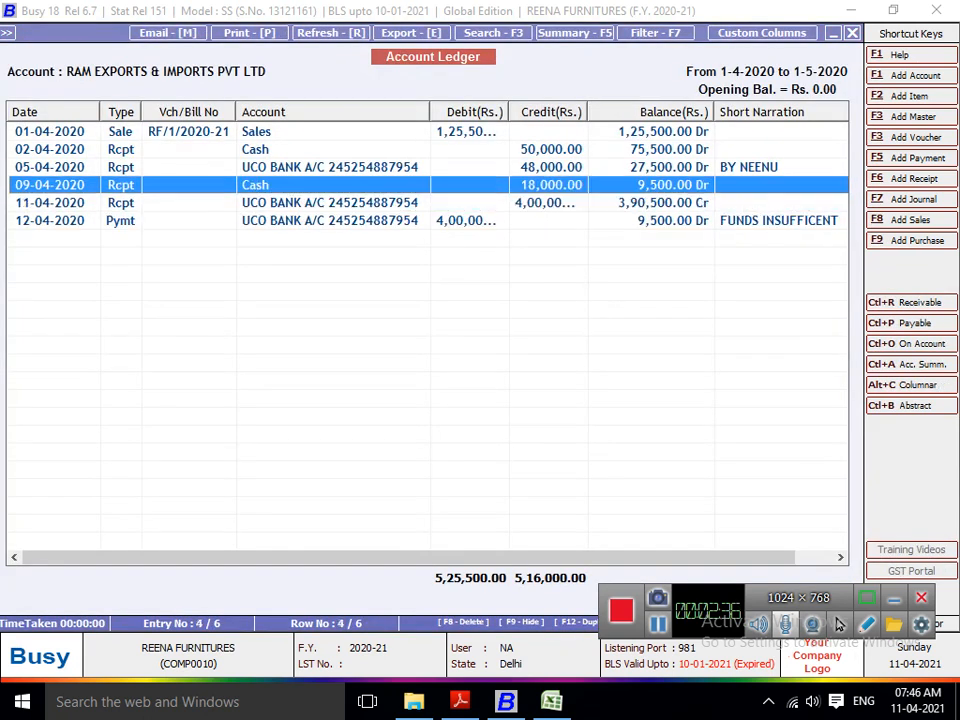
key(Up)
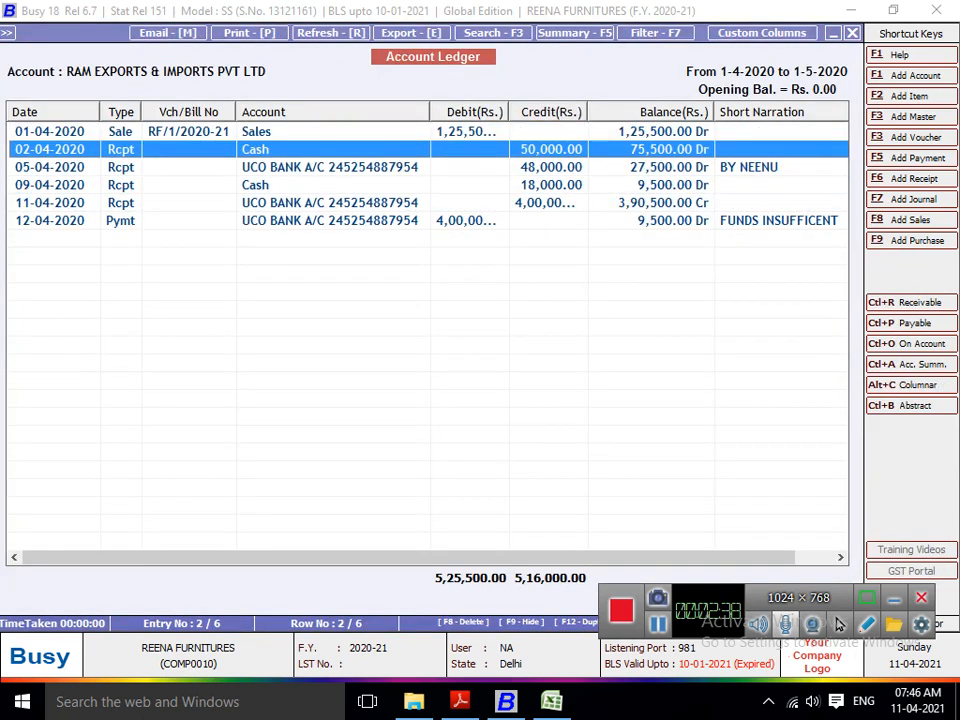
- Open the 02-04-2020 cash receipt voucher and proceed to the bill-by-bill adjustment of its RAM EXPORTS & IMPORTS PVT LTD row
key(Up)
key(Down)
key(Return)
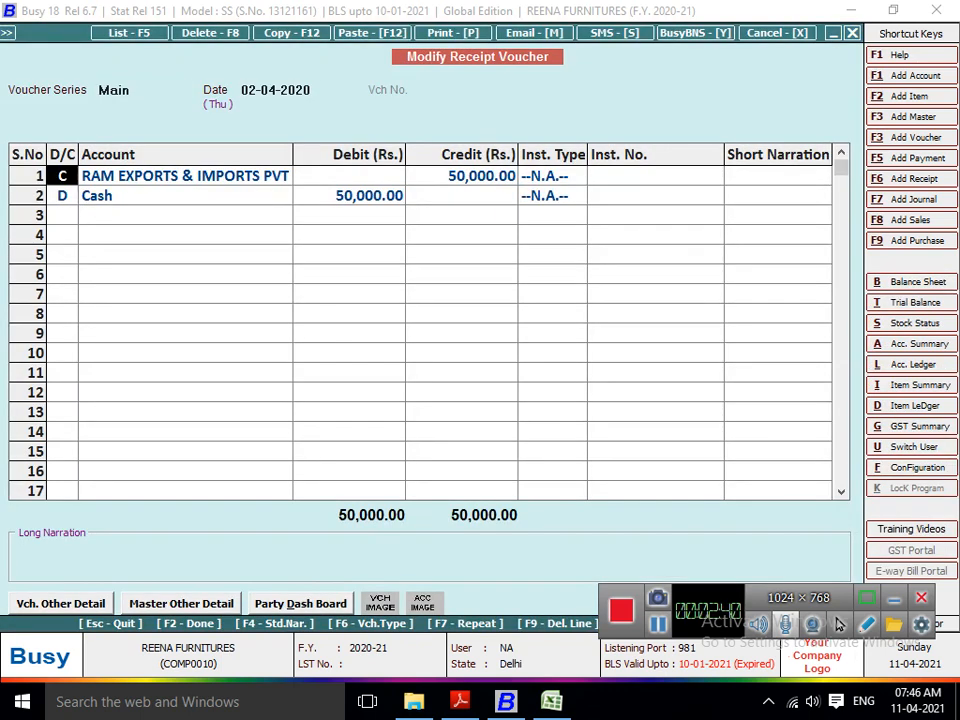
key(Return)
key(Return)
key(Return)
- Adjust the 50,000.00 Cr receipt against the party's 01-04-2020 sales bill using the Adjustment method, and complete the adjustment
key(Return)
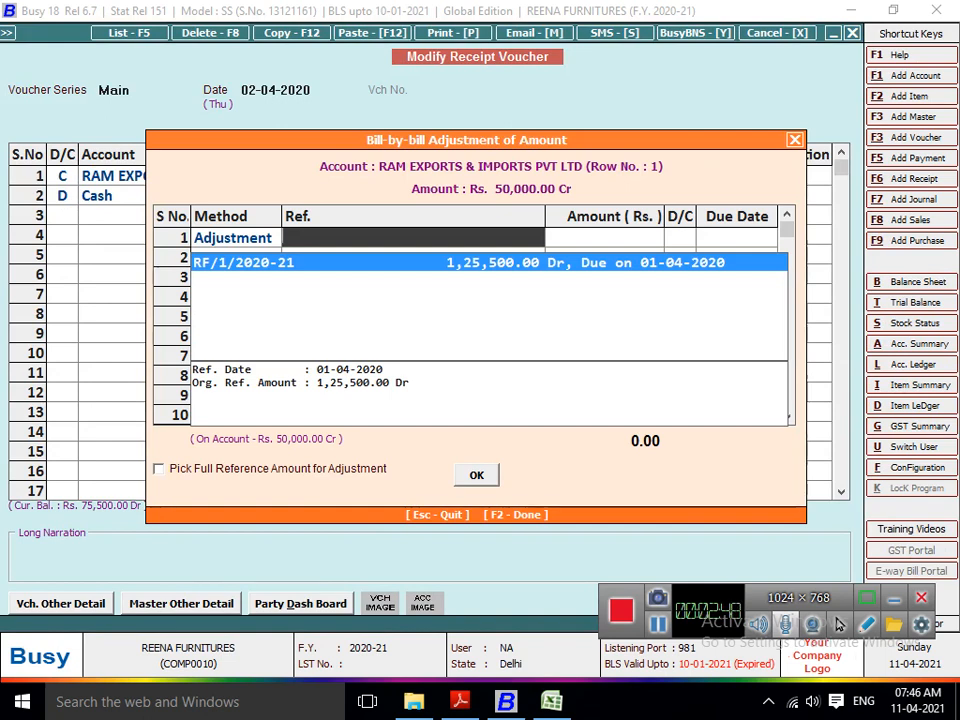
key(Return)
key(Return)
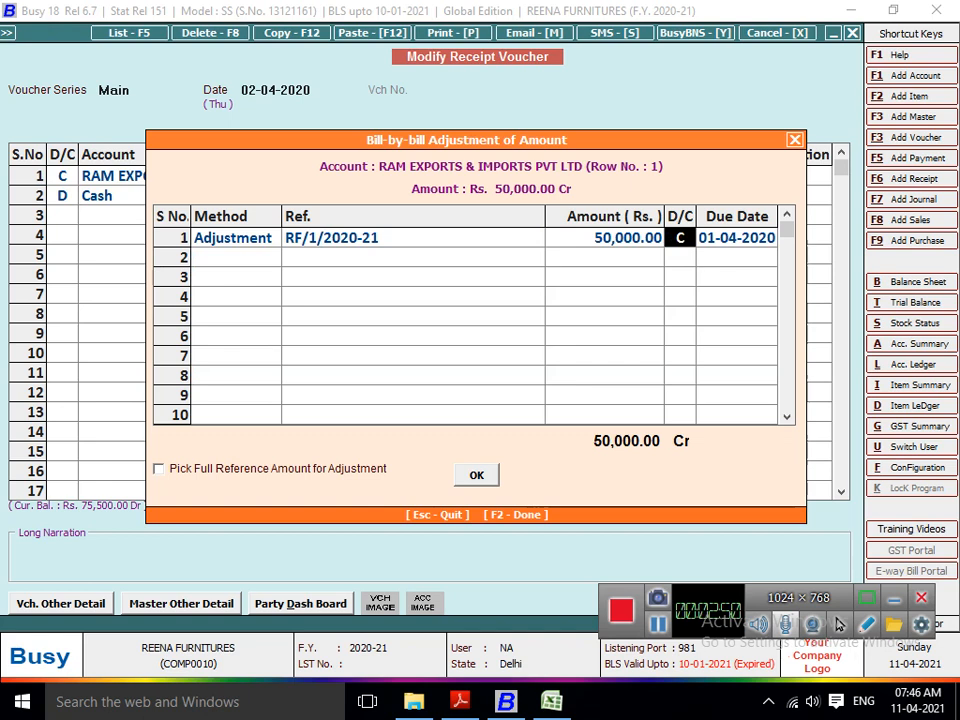
key(Left)
key(Left)
key(Left)
key(Return)
key(Return)
key(Return)
key(Return)
key(Return)
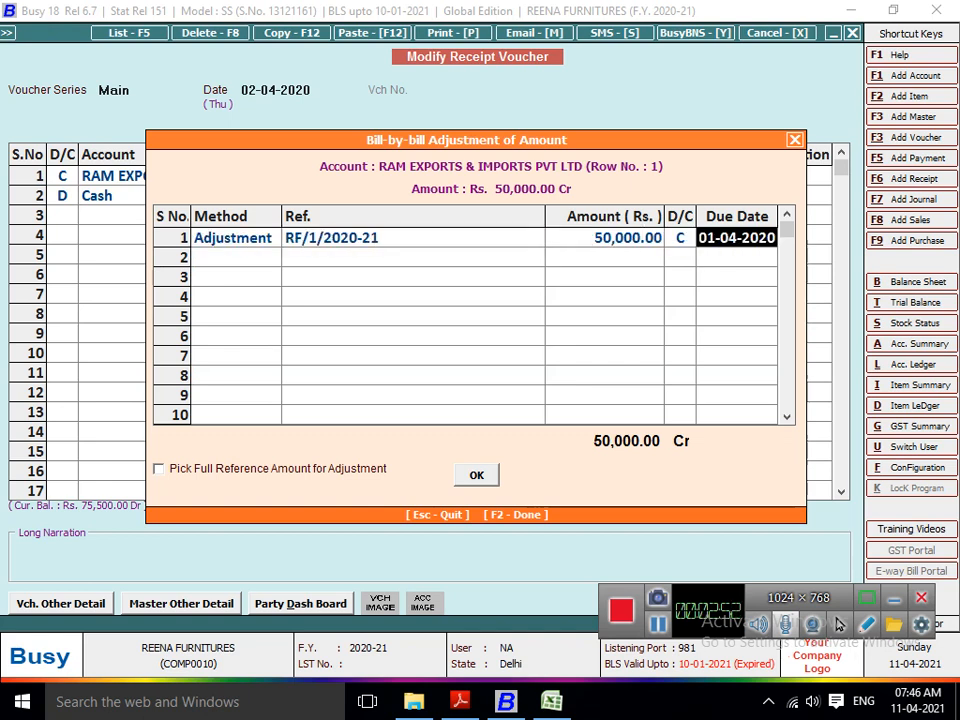
key(Return)
key(Return)
- Close the completed bill adjustment and save the 02-04-2020 cash receipt voucher
key(Return)
key(Return)
key(Return)
key(Return)
key(Return)
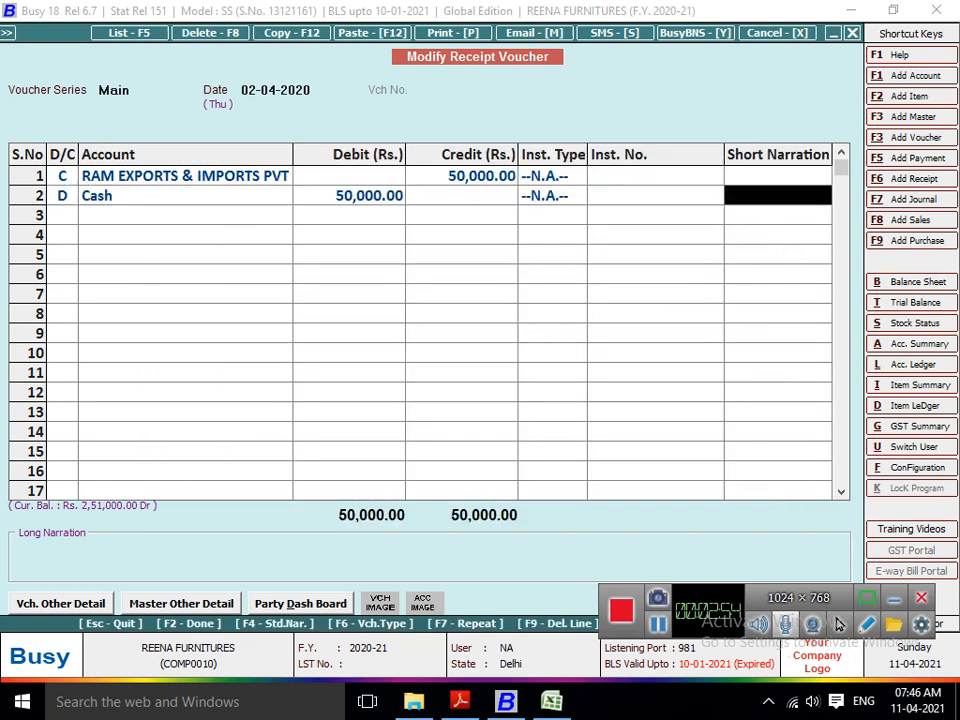
key(F2)
- Open the 05-04-2020 bank receipt voucher and proceed to the bill-by-bill adjustment of its RAM EXPORTS & IMPORTS PVT LTD row
key(Down)
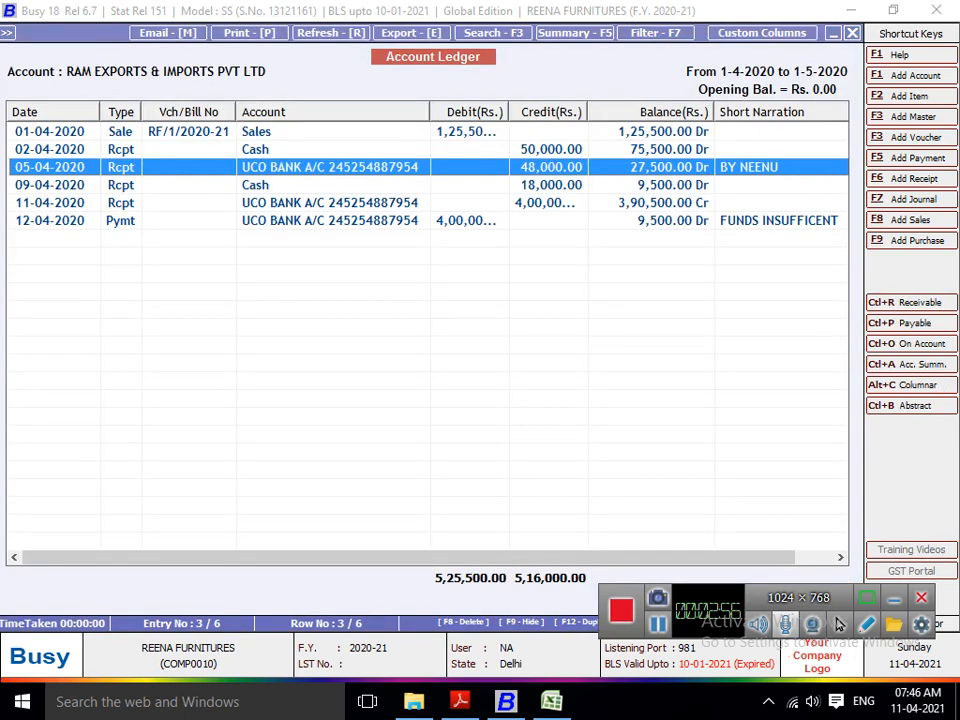
key(Return)
key(Return)
key(Return)
key(Return)
key(Return)
key(Return)
key(Return)
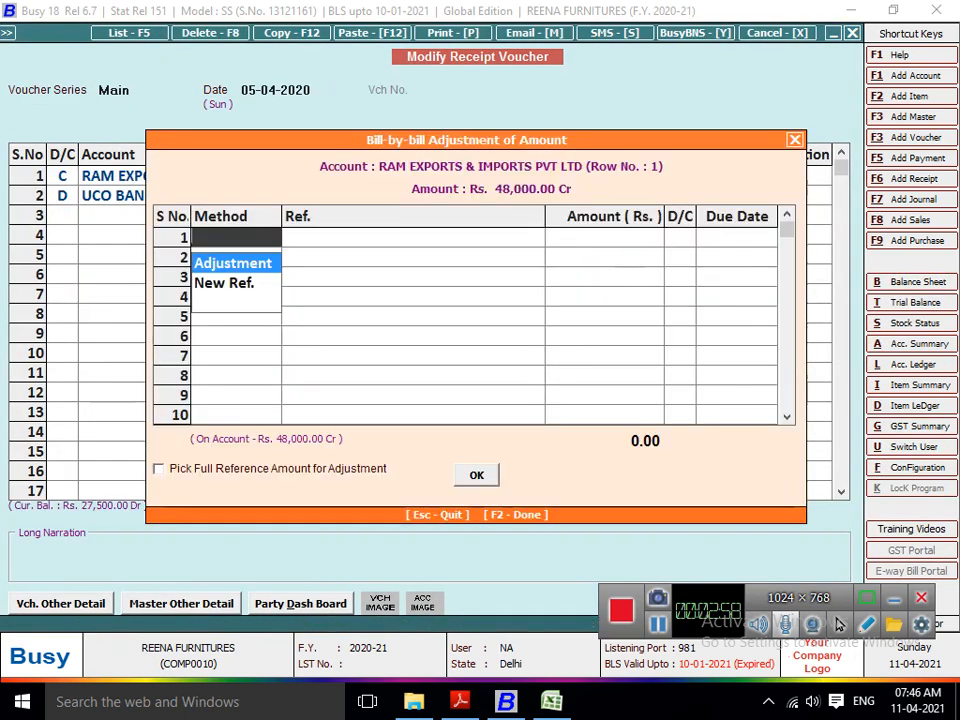
- Adjust the 48,000.00 Cr receipt against the party's 01-04-2020 sales bill using the Adjustment method
key(Return)
key(Return)
key(Return)
key(Return)
key(Return)
key(Return)
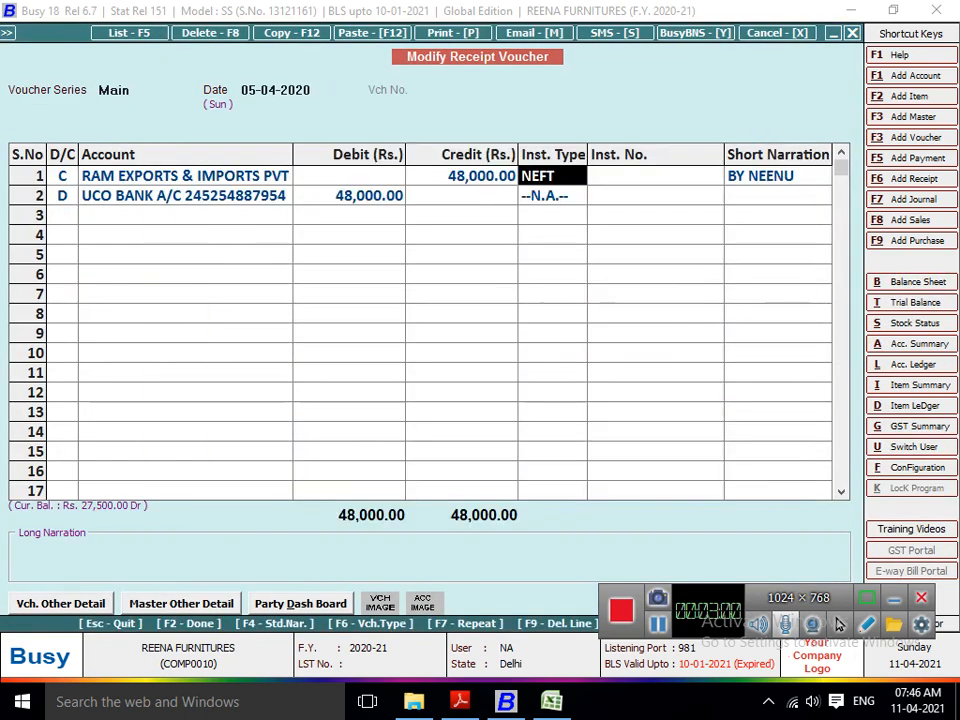
- Keep the remaining entries of the 05-04-2020 receipt voucher as they are and save it
key(Return)
key(Return)
key(Return)
key(Return)
key(Return)
key(Return)
key(F2)
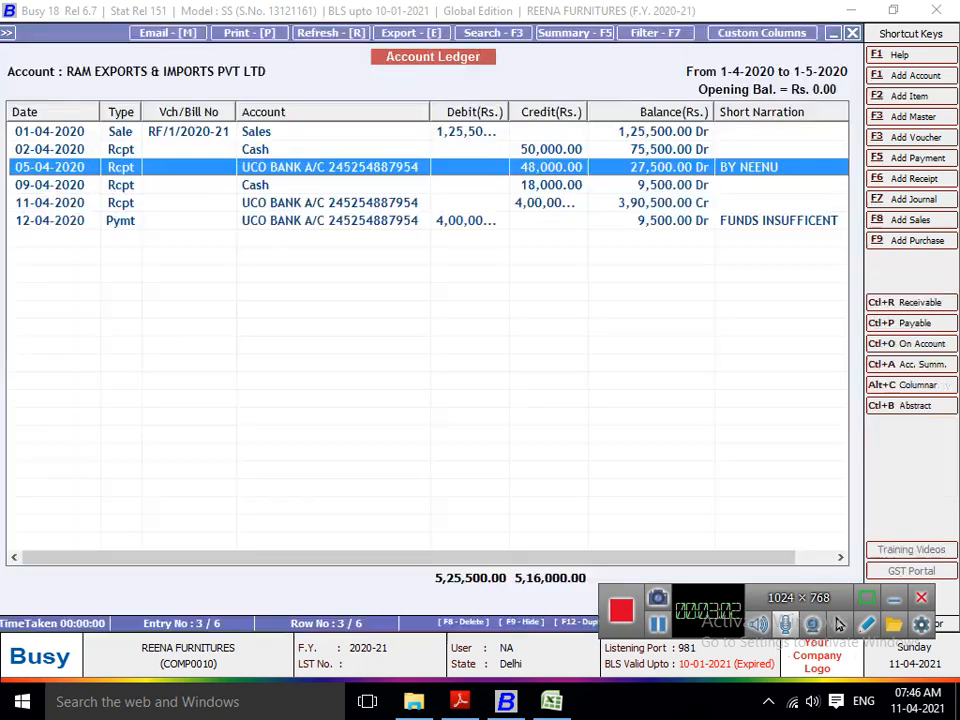
- Open the 09-04-2020 cash receipt voucher from the party's ledger for editing
key(Down)
key(Return)
key(Return)
key(Return)
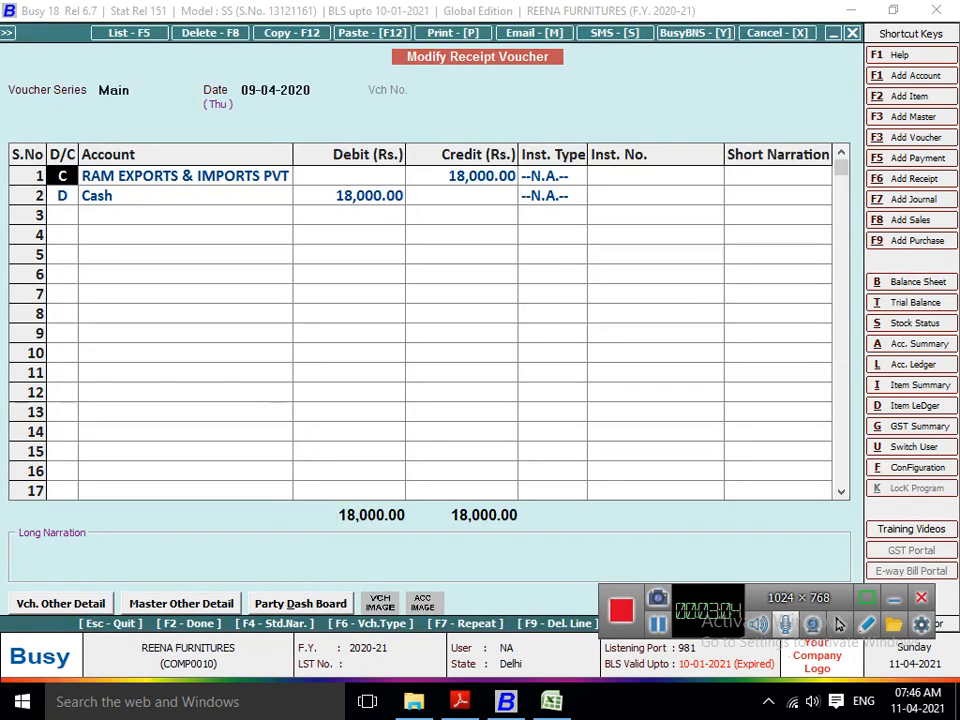
- Adjust the 18,000.00 Cr receipt against the party's 01-04-2020 sales bill using the Adjustment method
key(Return)
key(Return)
key(Return)
key(Return)
key(Return)
key(Return)
key(Return)
key(Return)
key(Return)
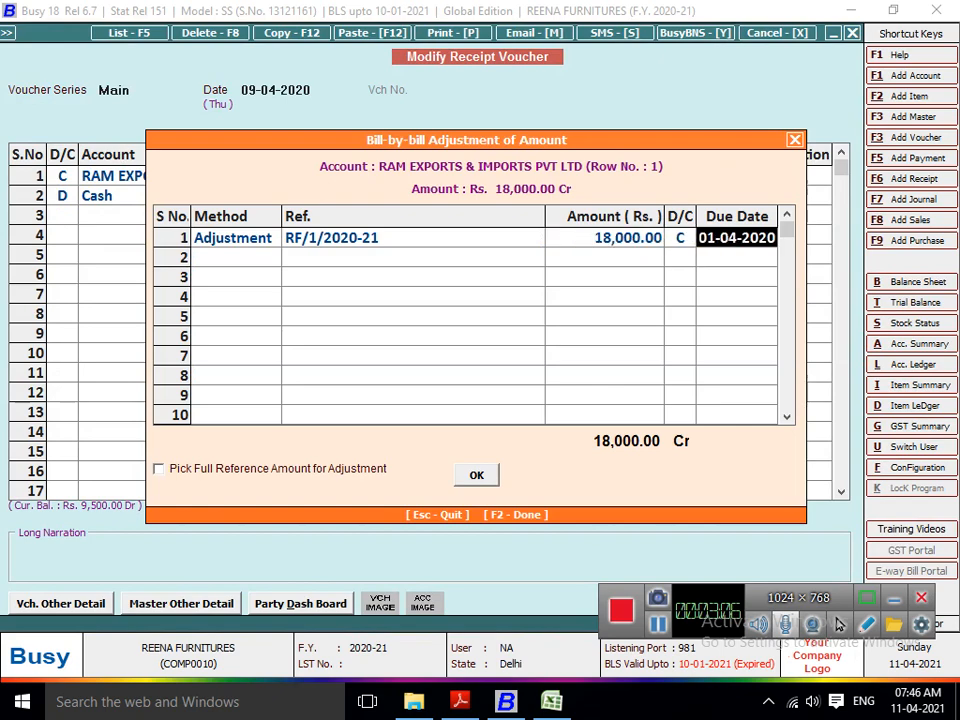
- Complete the bill adjustment and save the 09-04-2020 cash receipt voucher
key(Return)
key(Return)
key(Return)
key(Return)
key(Return)
key(Return)
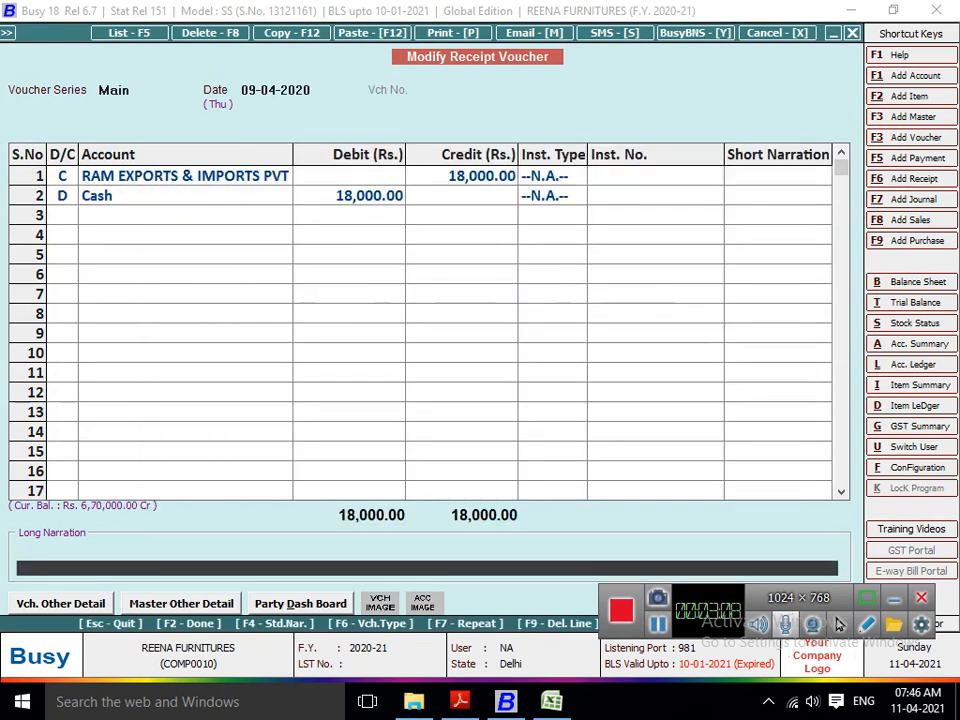
key(F2)
- Open the 11-04-2020 bank receipt voucher and adjust 9,500.00 Cr of it against the party's 01-04-2020 sales bill
key(Down)
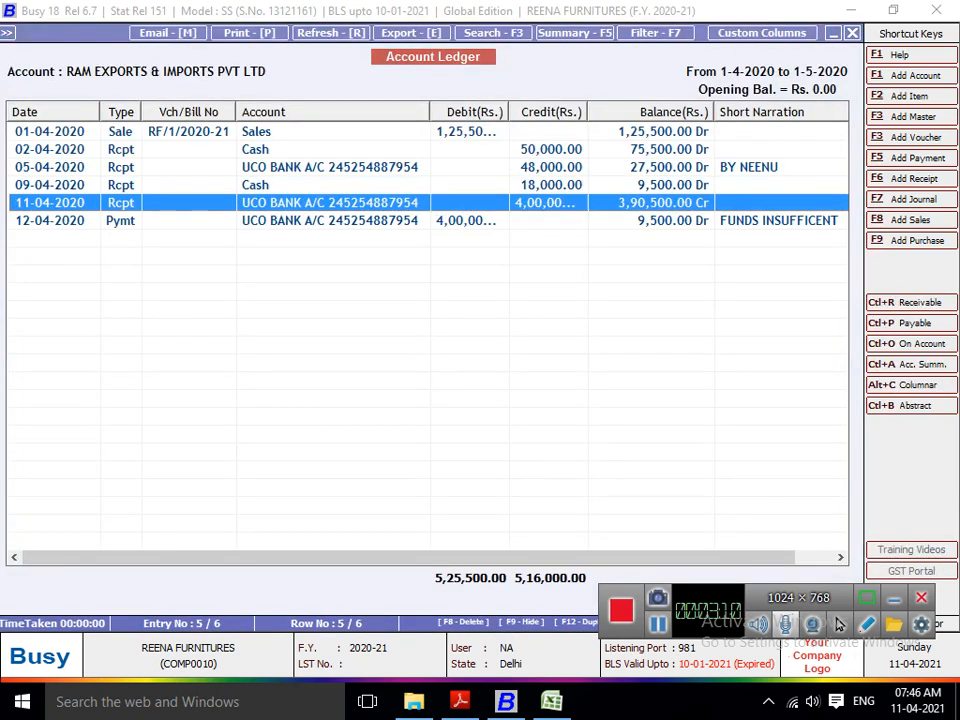
key(Return)
key(Return)
key(Return)
key(Return)
key(Return)
key(Return)
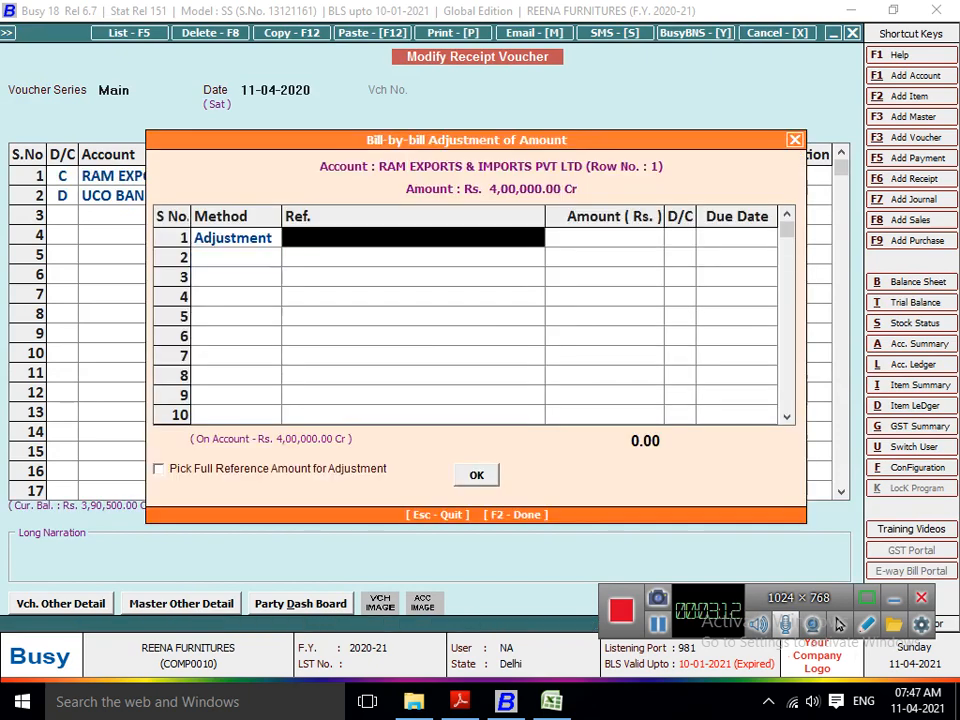
key(Return)
key(Return)
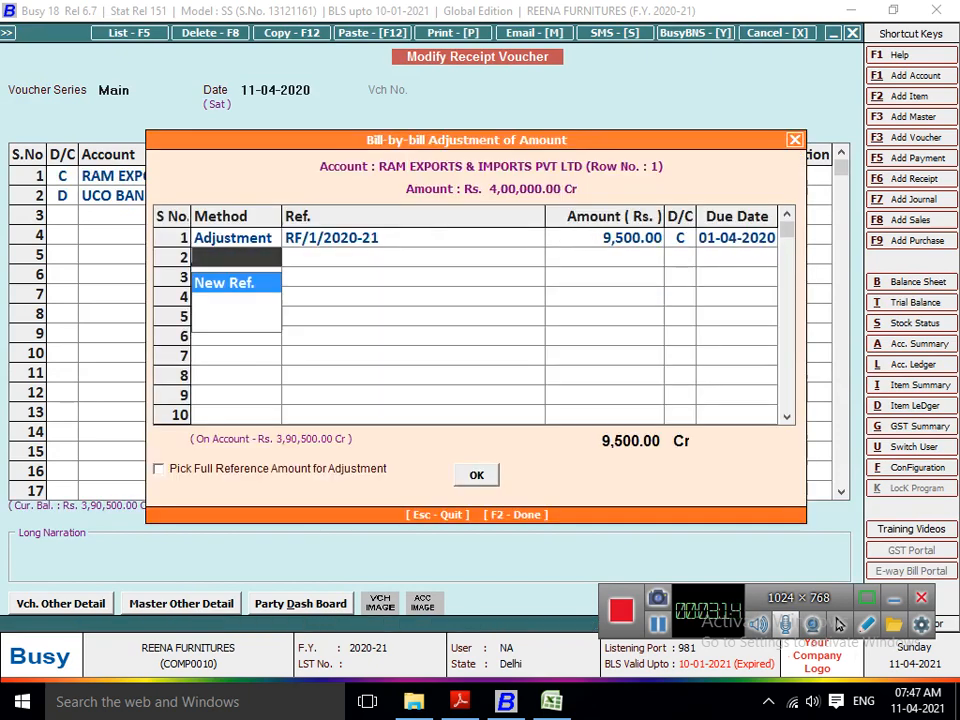
- Assign the remaining 3,90,500.00 Cr to new reference 3 and save the 11-04-2020 receipt voucher
key(Return)
text(3)
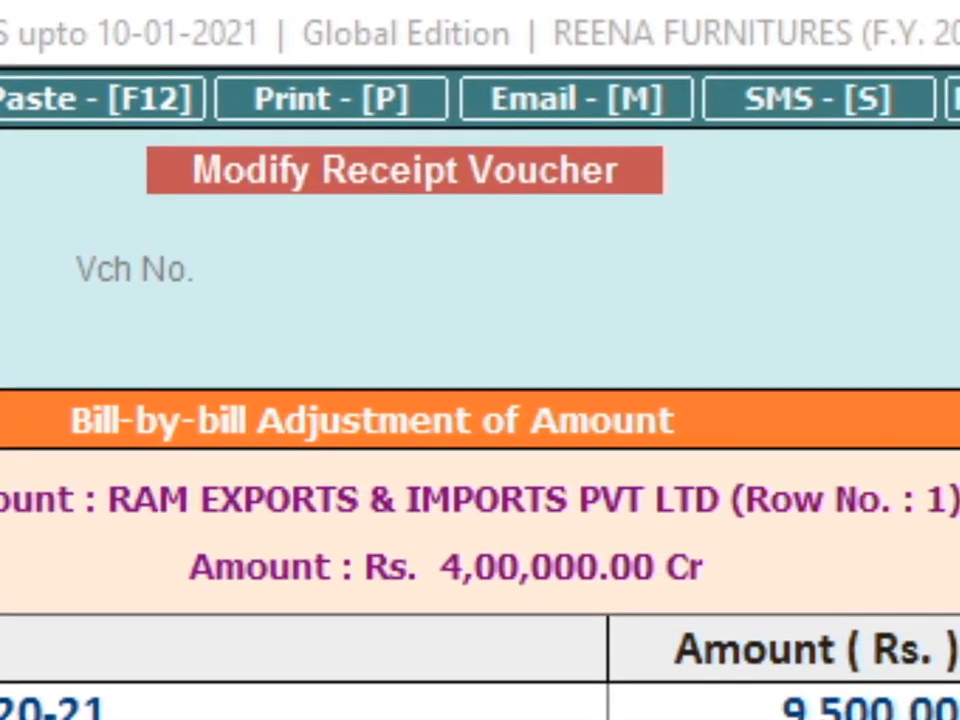
key(Return)
key(Return)
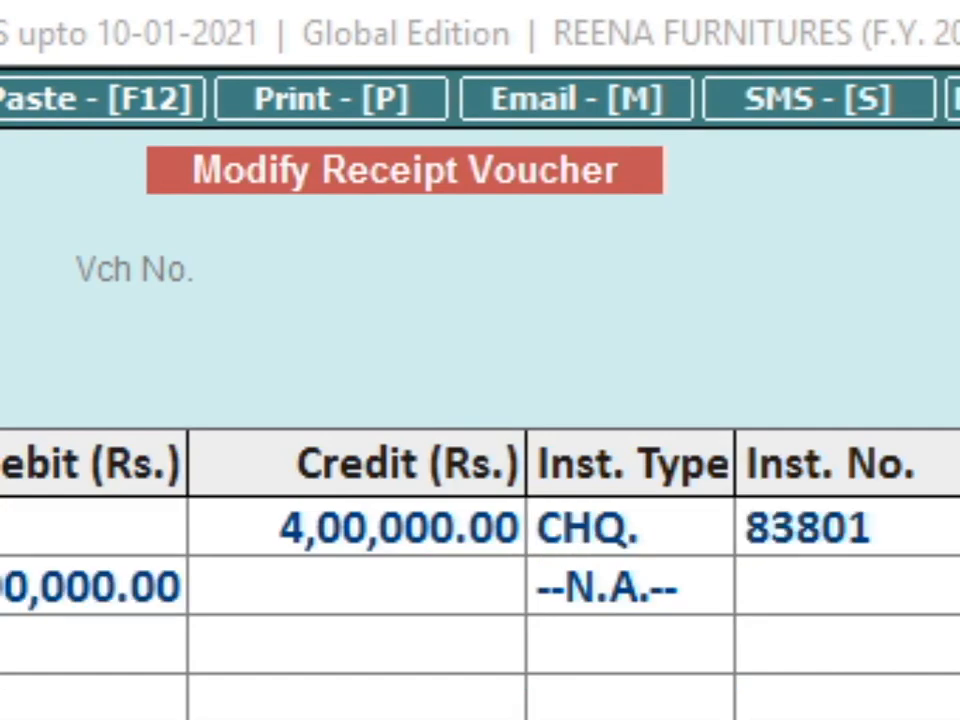
- Open the 12-04-2020 payment voucher and adjust 3,90,500.00 Dr of it in the party's bill-by-bill adjustment
key(Down)
key(Return)
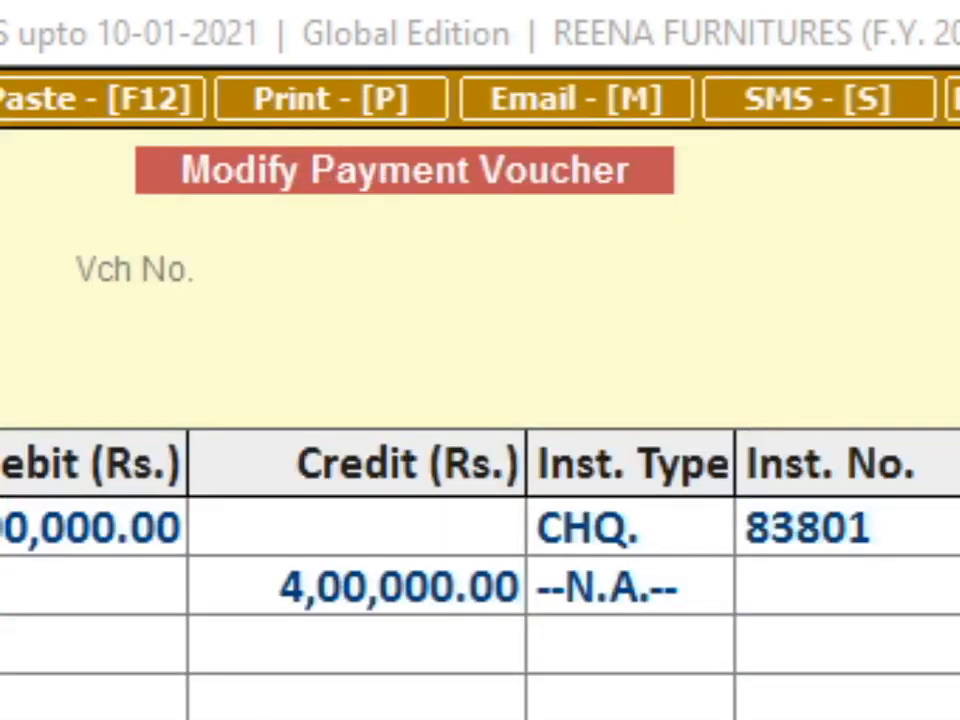
key(Return)
key(Return)
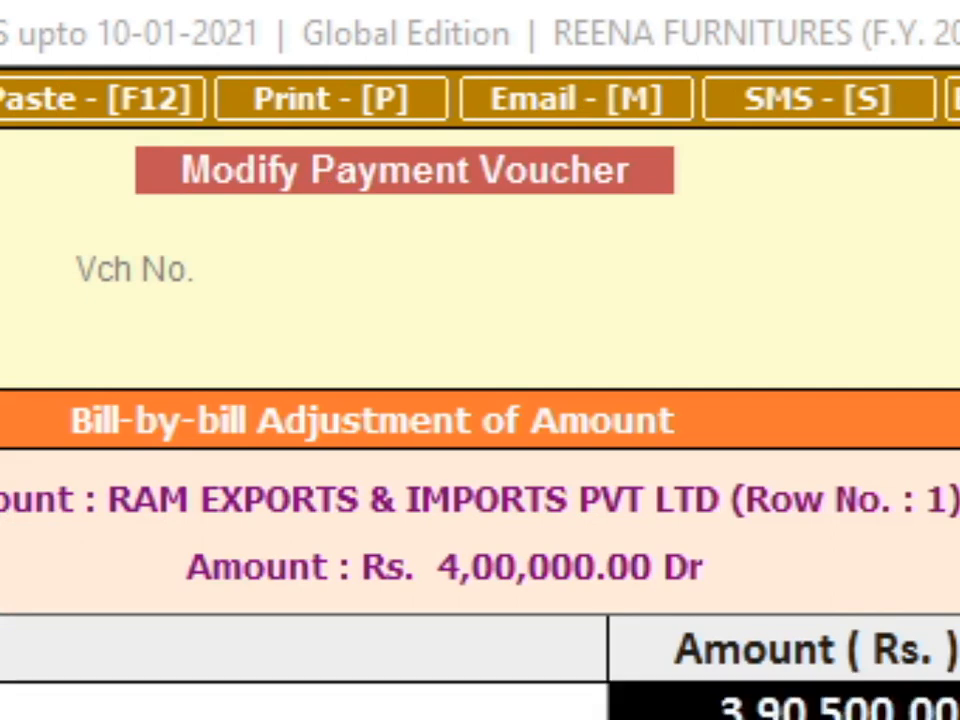
key(Return)
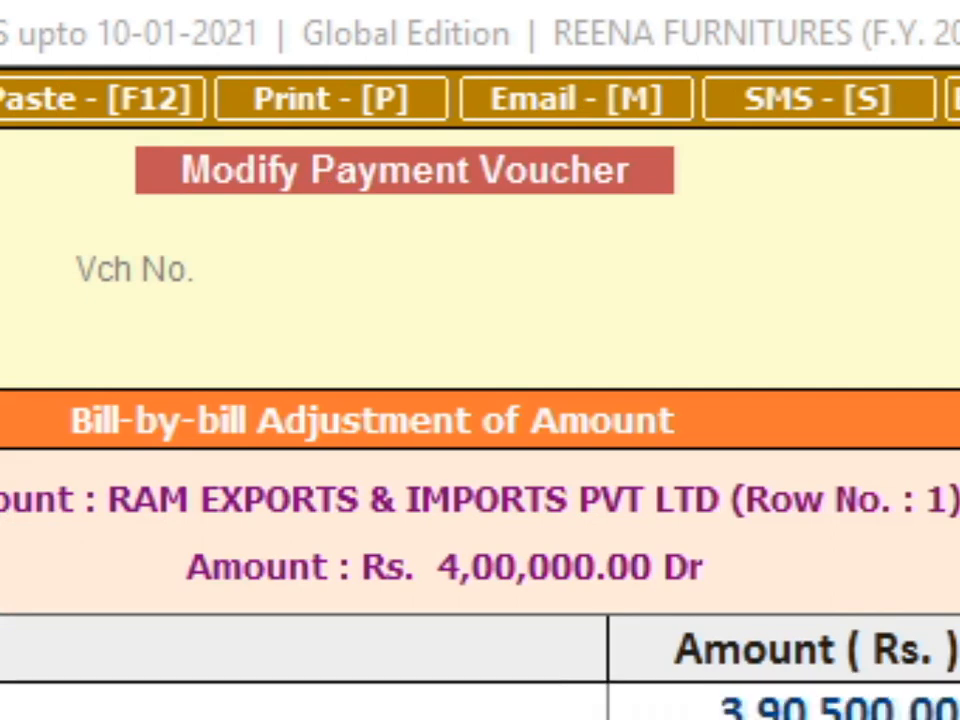
- Assign the remaining 9,500.00 Dr to a new reference and save the 12-04-2020 payment voucher
key(Return)
key(Return)
key(Return)
key(Return)
key(Return)
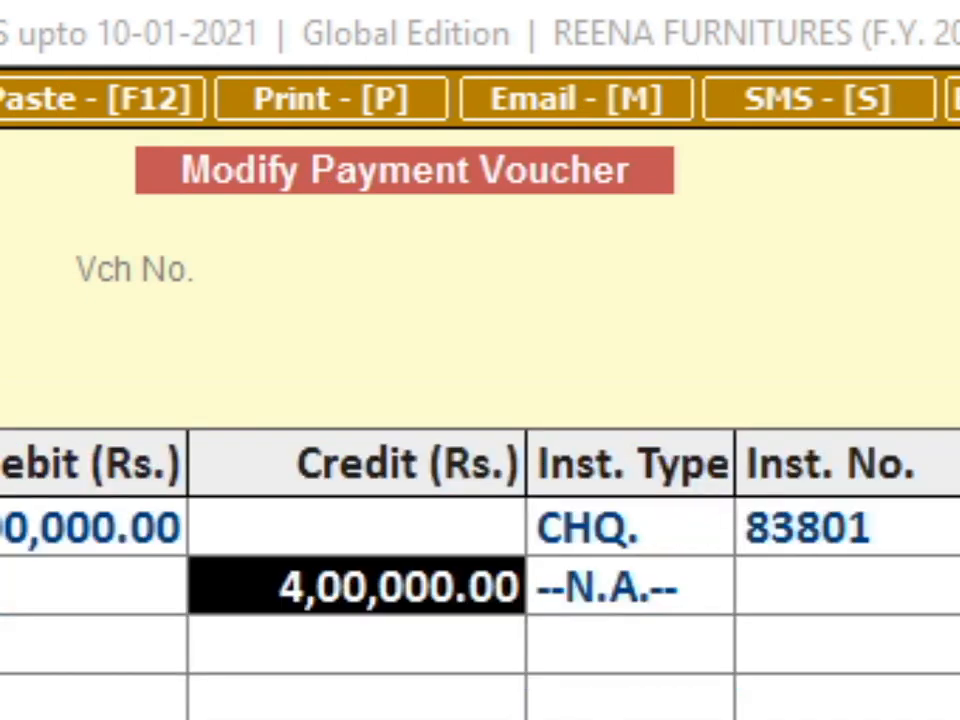
key(Return)
key(Return)
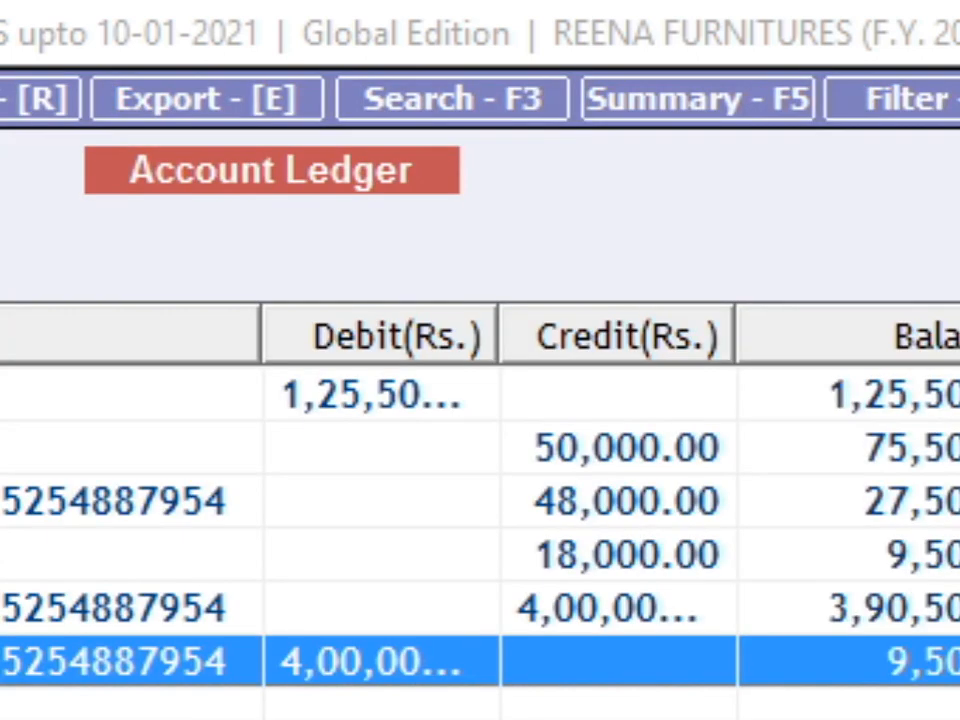
- Leave the account ledger and display the Bills Receivable report for RAM EXPORTS & IMPORTS PVT LTD
key(Escape)
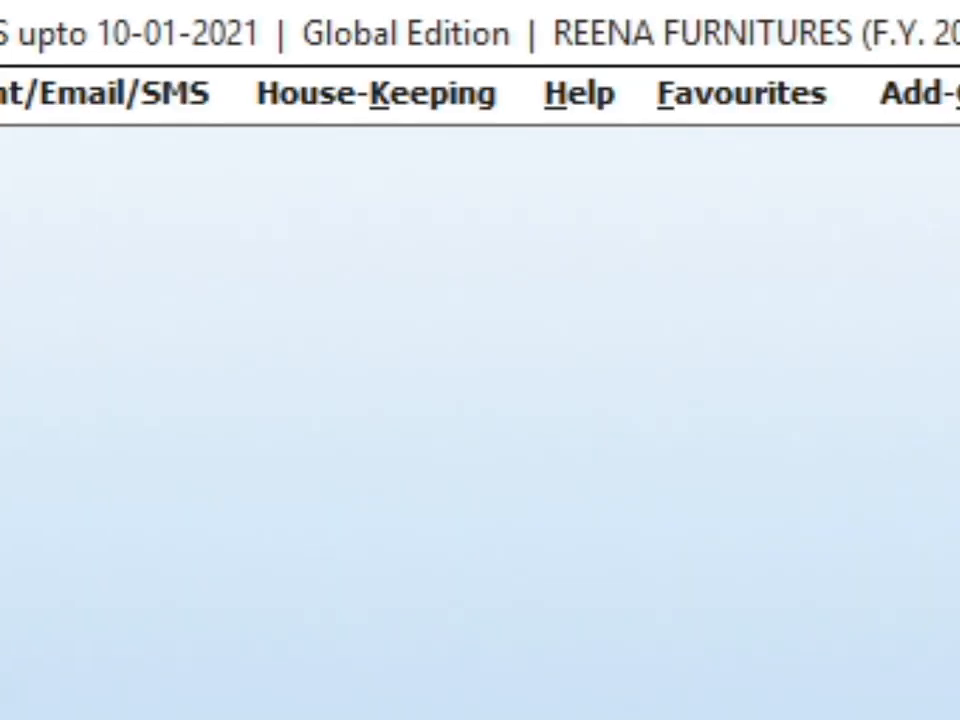
key(Up)
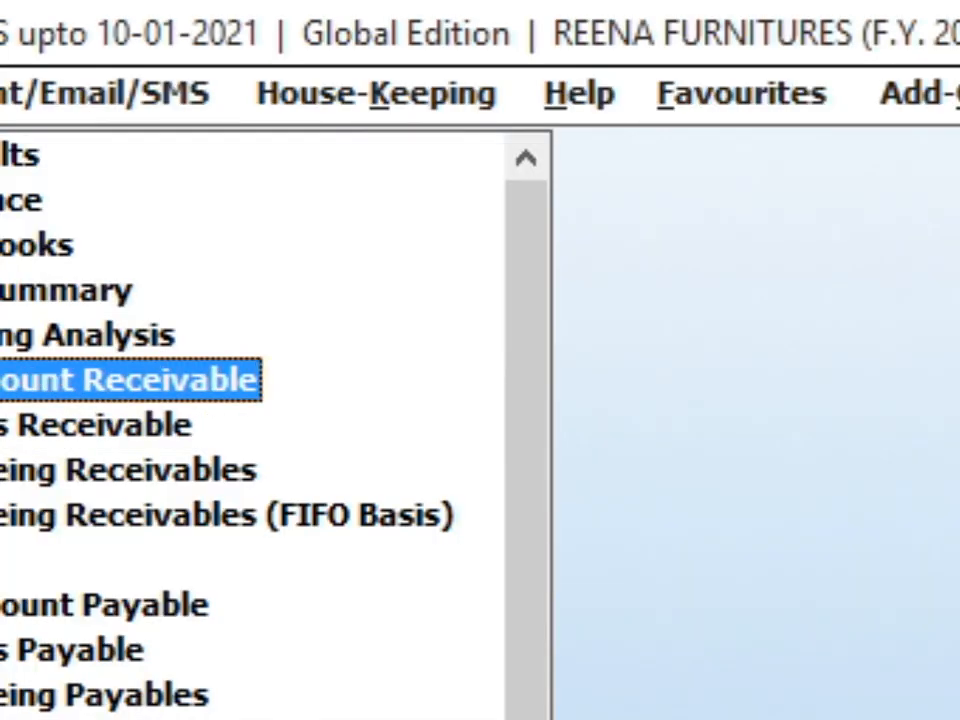
key(Down)
key(Return)
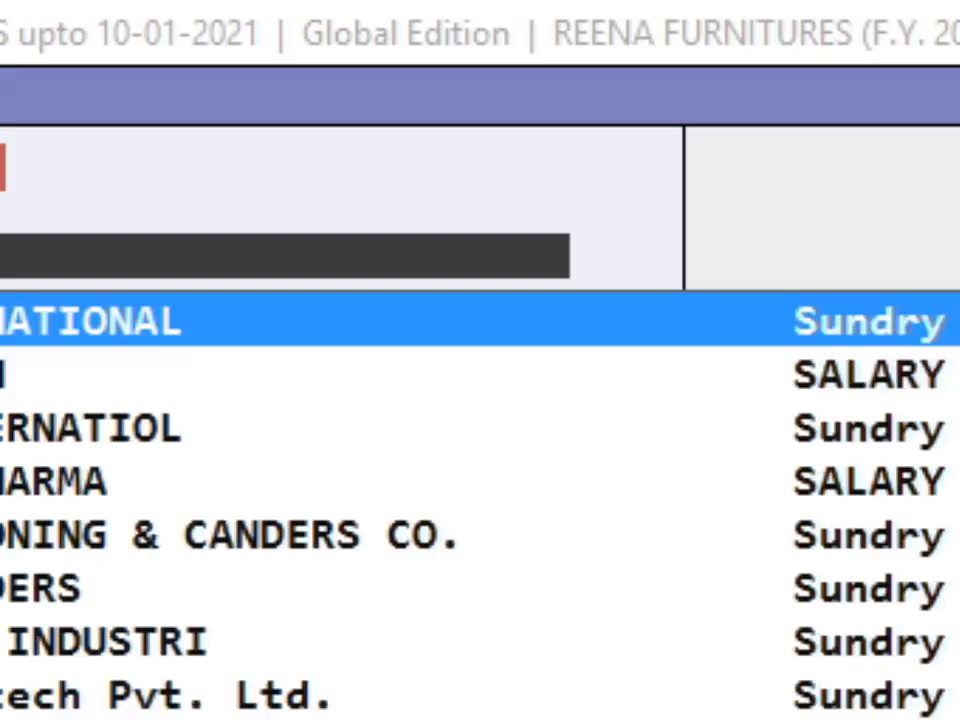
text(raj)
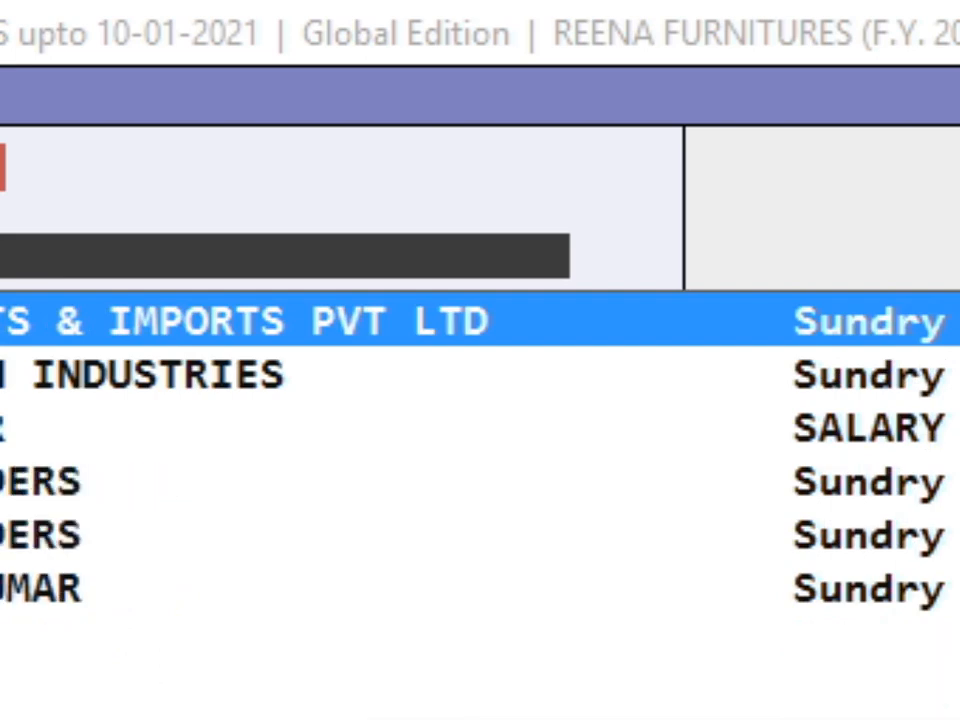
key(Return)
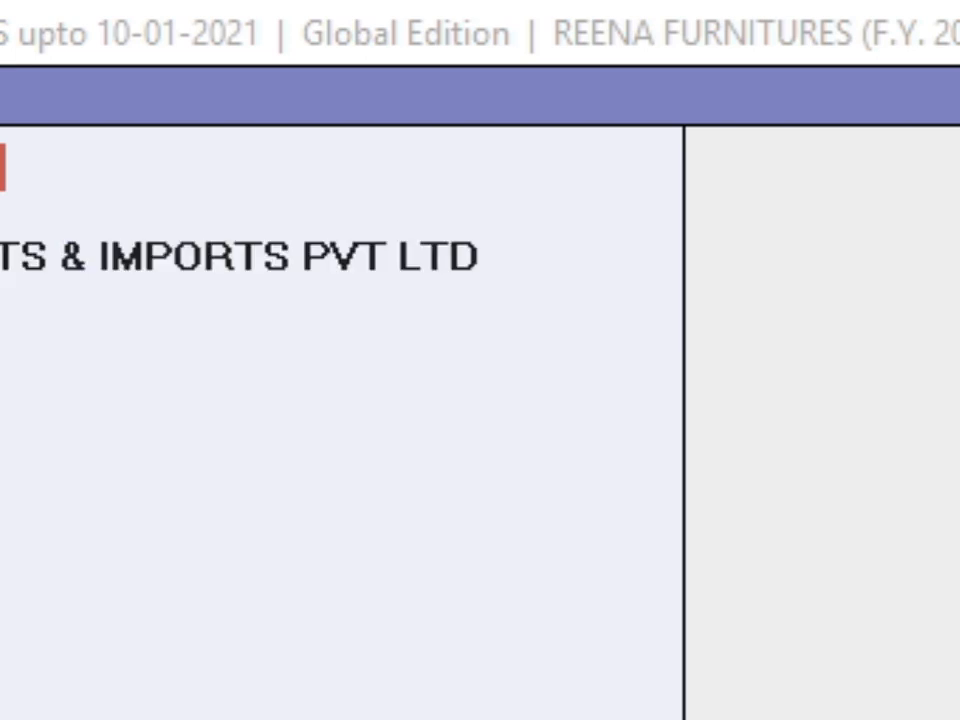
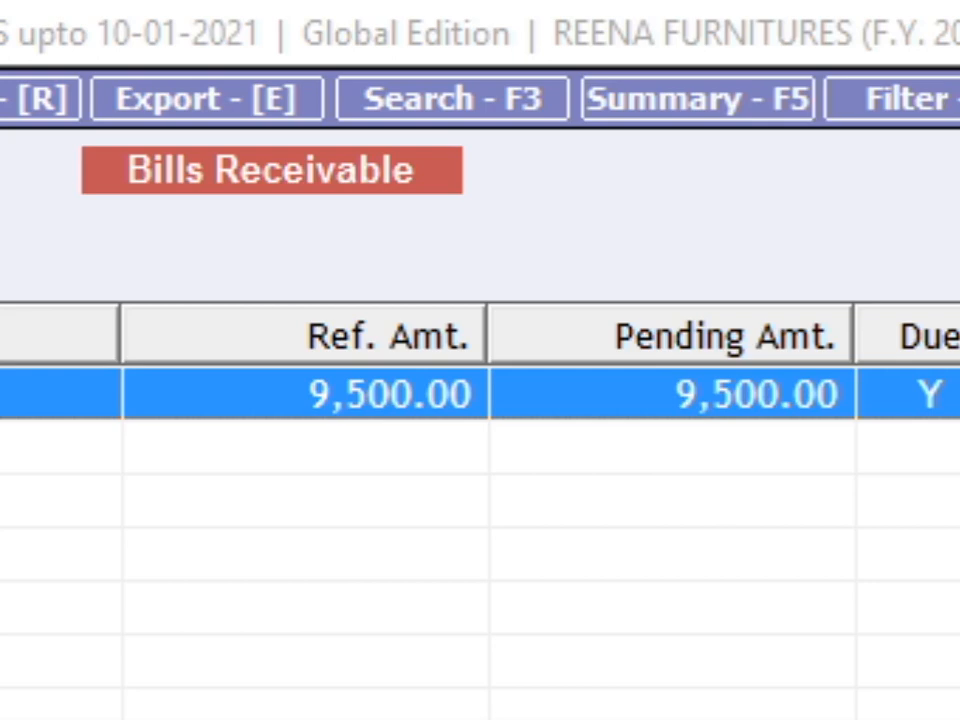
- Return to the Bills Receivable options and redisplay the party's report with a Balance column
key(Escape)
key(Return)
key(Return)
key(Return)
key(Return)
key(Return)
key(Return)
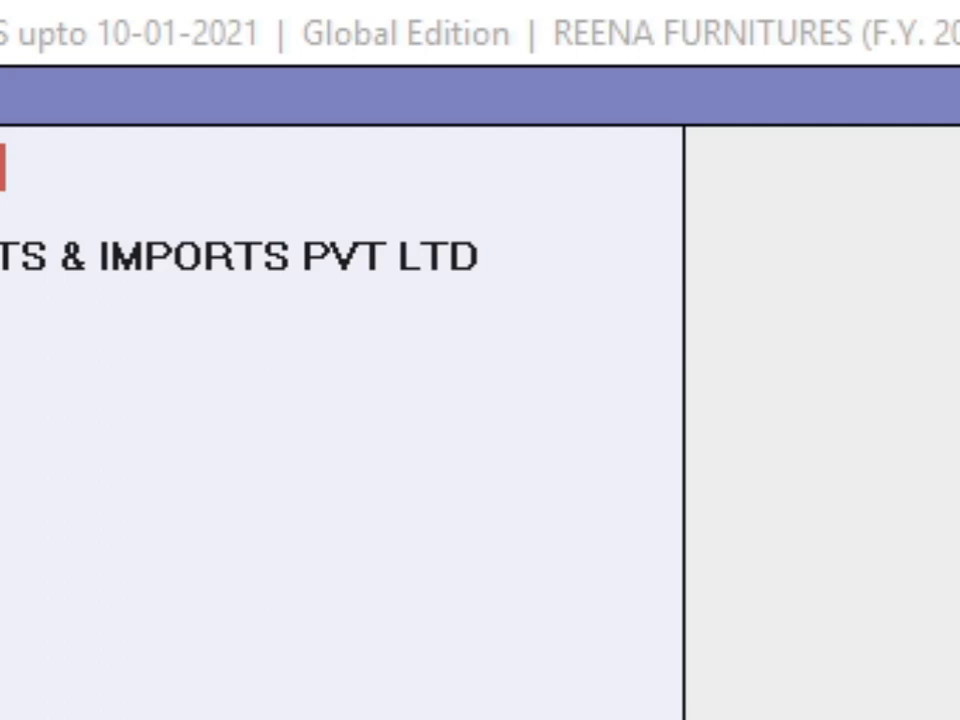
key(Return)
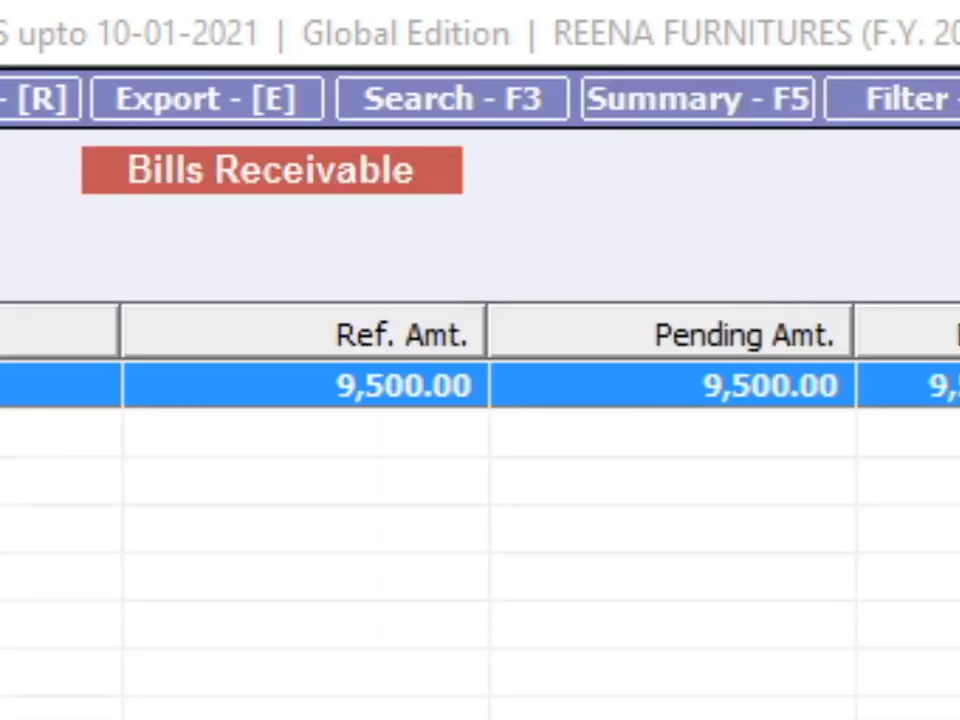
- Go through the Bills Receivable options again for the same party and regenerate the report
key(Escape)
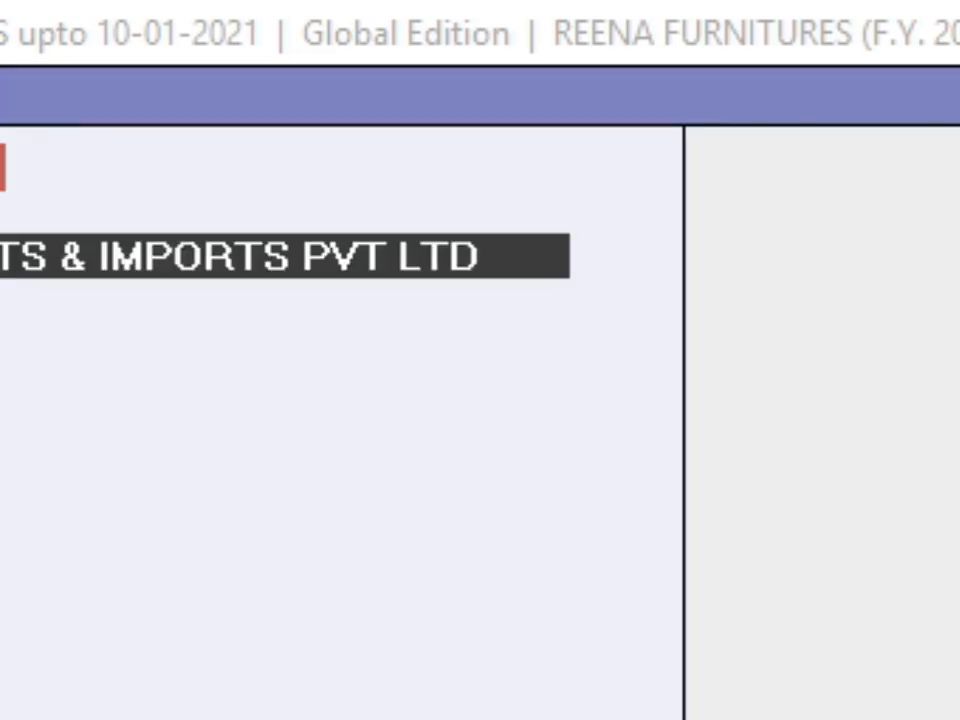
key(Return)
key(Return)
key(Return)
key(Return)
key(Return)
key(Return)
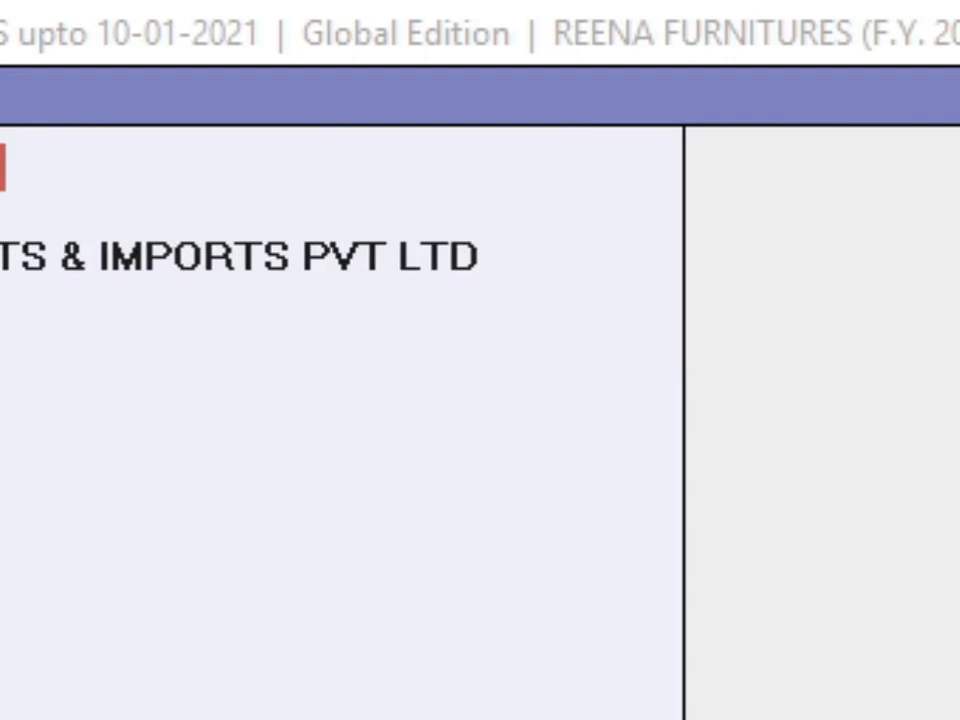
key(Return)
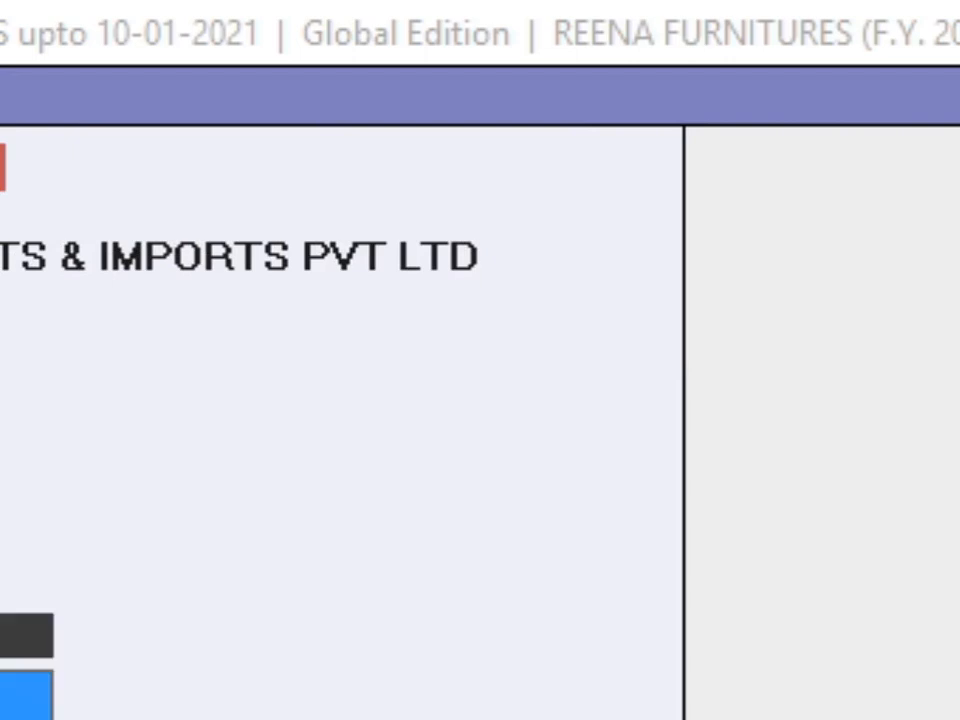
key(Return)
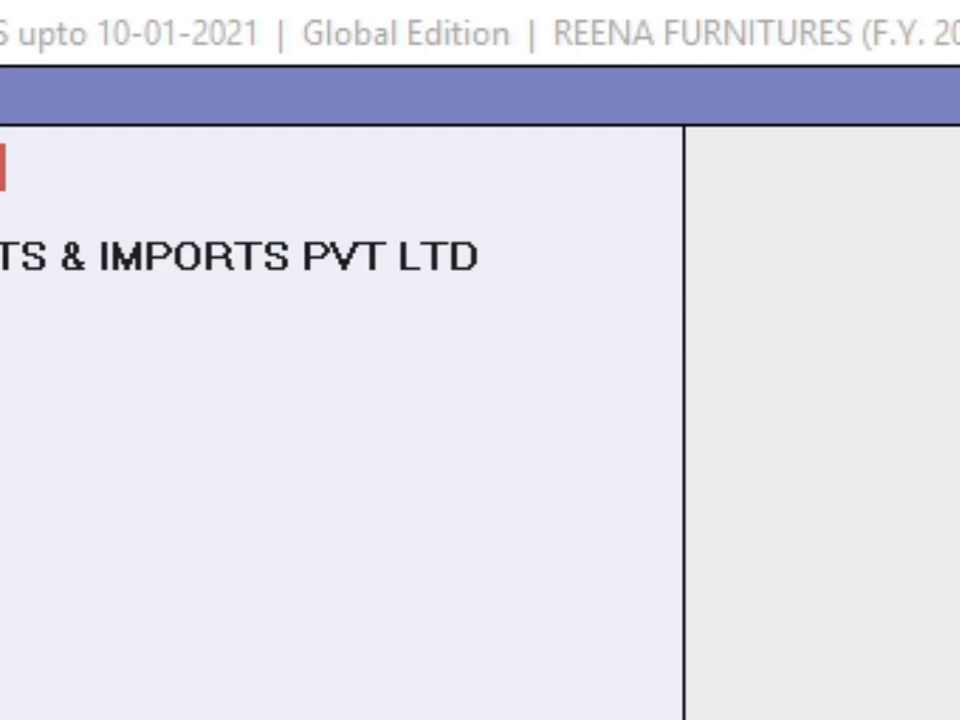
key(Return)
- Examine the pending bill's reference amount, pending amount, balance, due date, overdue days and adjustment columns in the Bills Receivable report
key(Right)
key(Right)
key(Right)
key(Right)
key(Right)
key(Right)
key(Right)
key(Right)
key(Right)
key(Right)
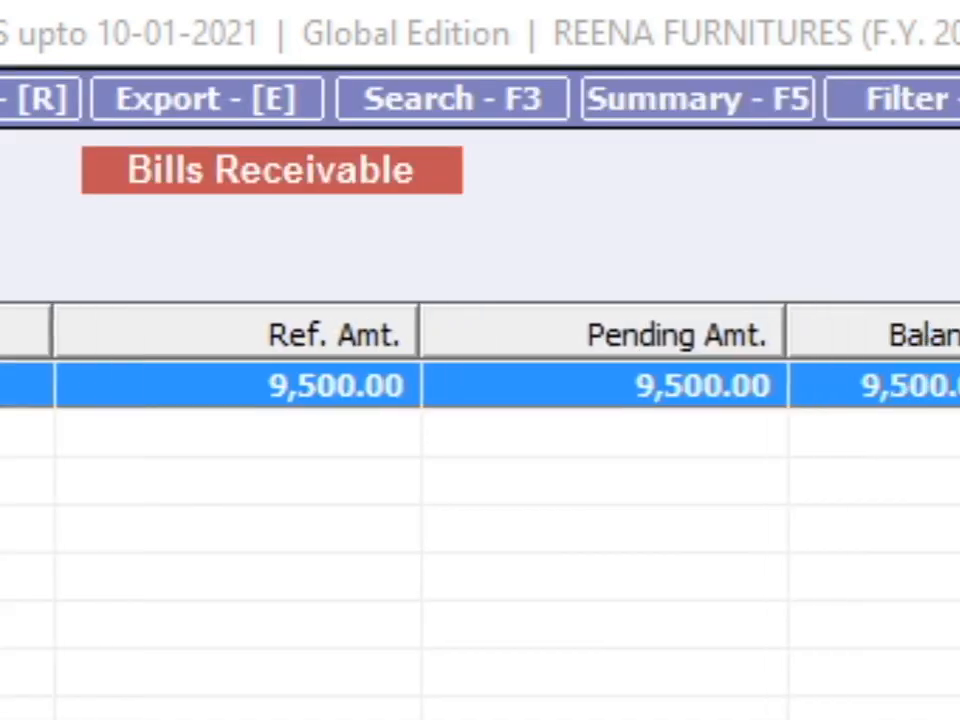
key(Right)
key(Right)
key(Right)
key(Right)
key(Right)
key(Right)
key(Right)
key(Right)
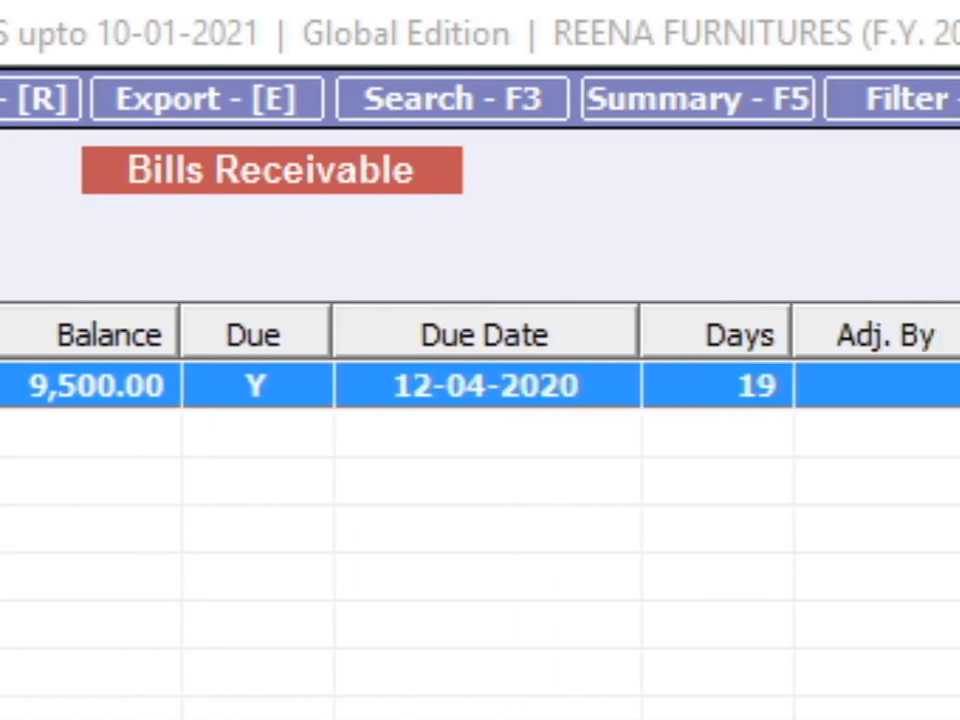
key(Left)
key(Left)
key(Left)
key(Left)
key(Left)
key(Left)
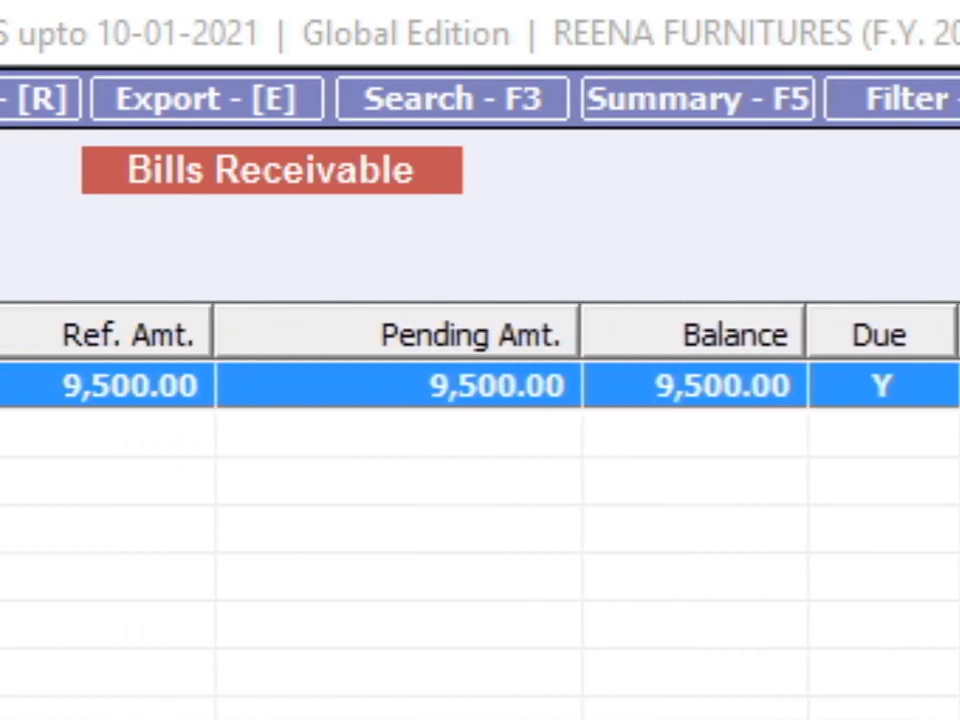
key(Left)
- Return to the Bills Receivable options and regenerate the same party's report with cleared bills included
key(Escape)
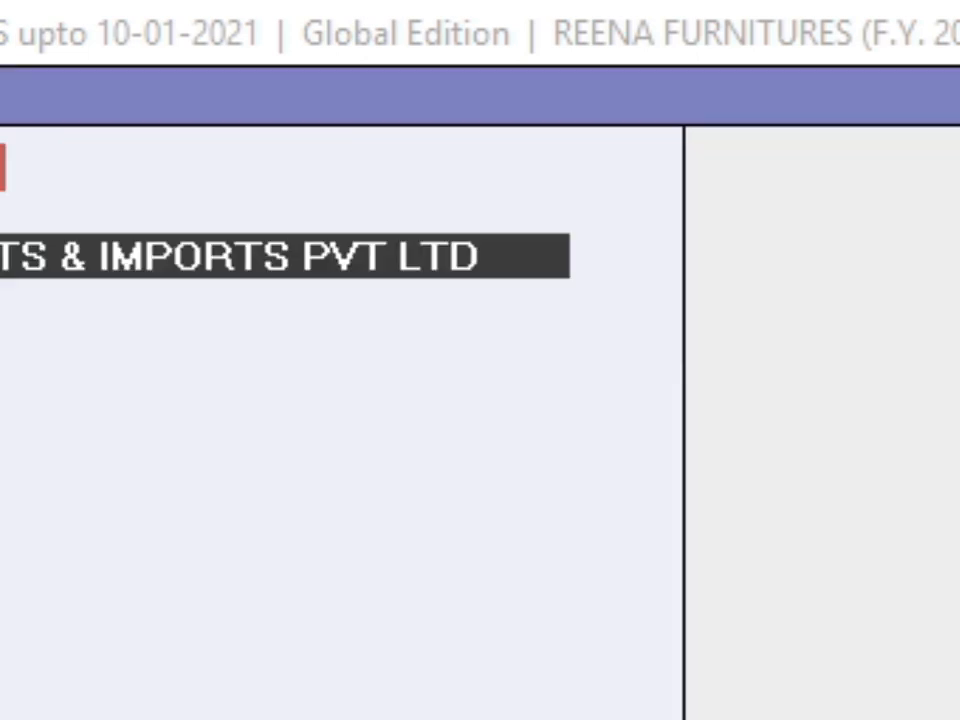
key(Return)
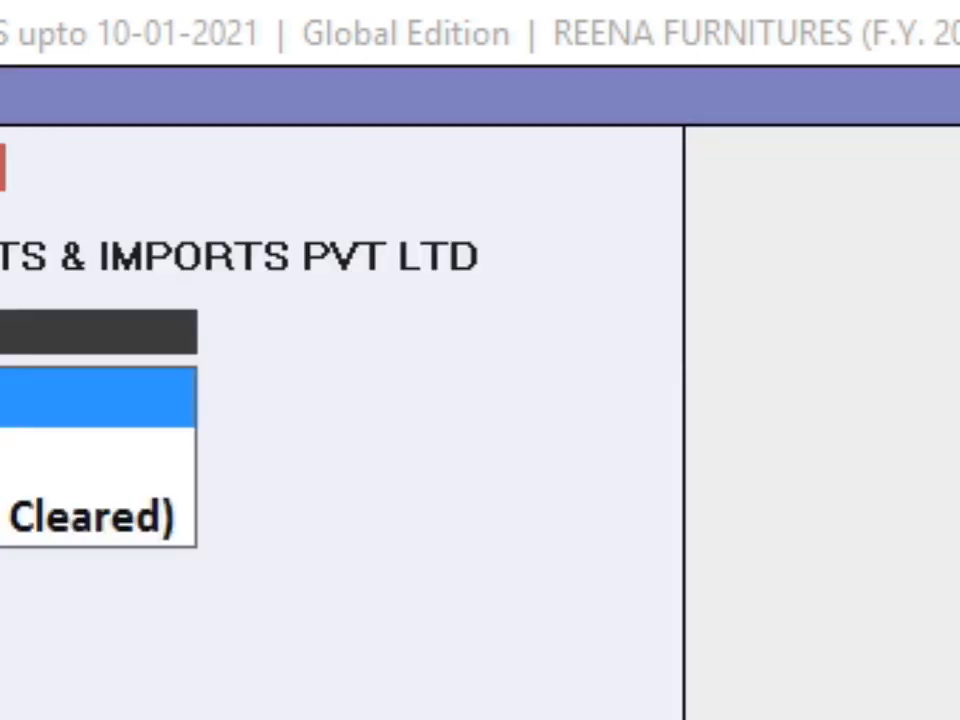
key(Down)
key(Down)
key(Return)
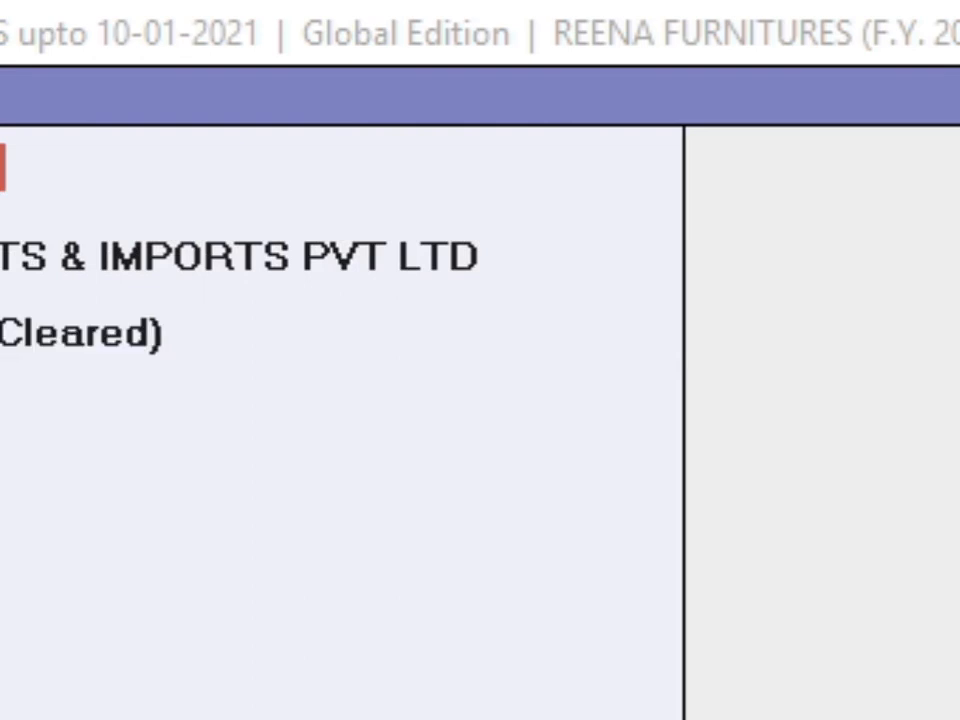
key(Return)
key(Return)
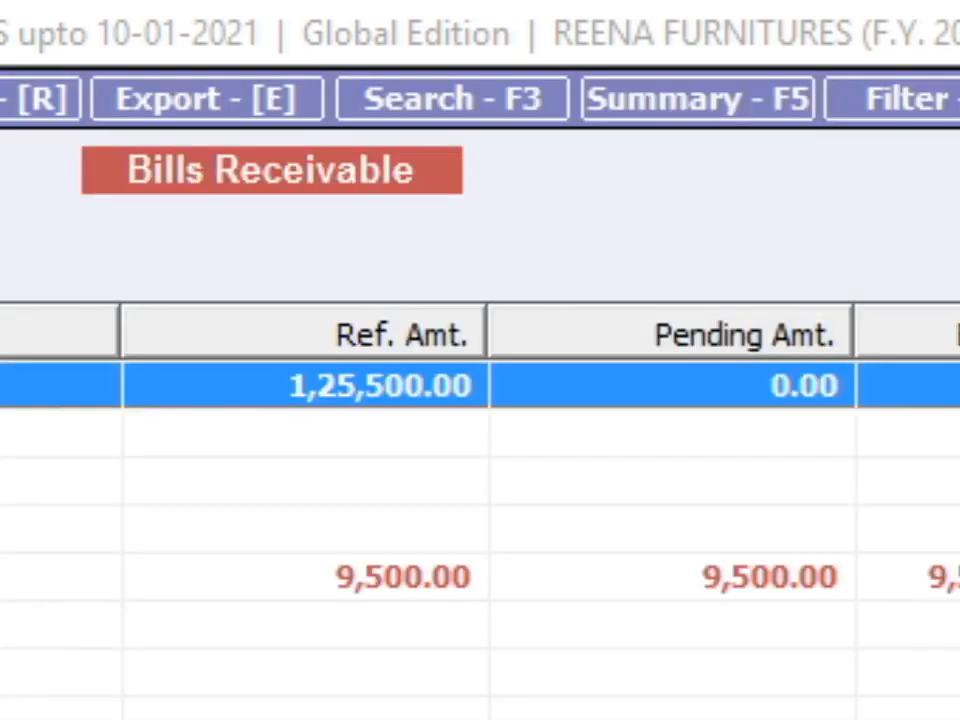
- Examine the reference amount, pending amount, balance, due date, days and adjustment columns for the cleared sale and the payment reference
key(Right)
key(Right)
key(Right)
key(Right)
key(Right)
key(Right)
key(Right)
key(Right)
key(Right)
key(Right)
key(Right)
key(Right)
key(Right)
key(Right)
key(Right)
key(Right)
key(Right)
key(Right)
key(Right)
key(Right)
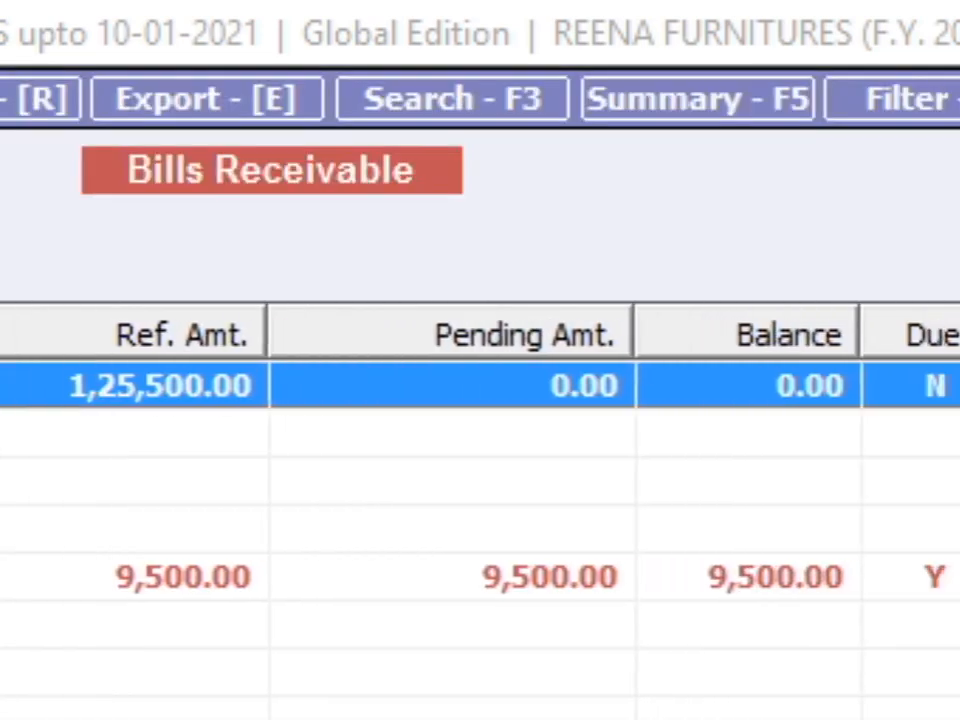
key(Right)
key(Right)
key(Right)
key(Right)
key(Right)
key(Right)
key(Right)
key(Right)
key(Right)
key(Right)
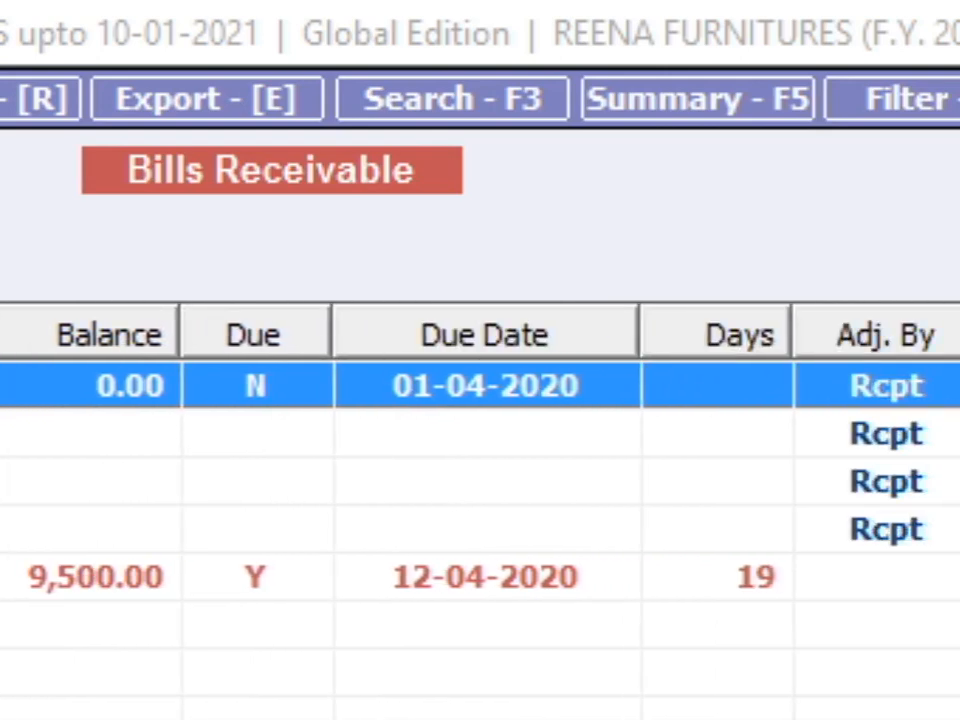
key(Left)
key(Left)
key(Left)
key(Left)
key(Left)
key(Left)
key(Left)
key(Left)
key(Left)
key(Left)
key(Left)
key(Left)
key(Left)
key(Left)
key(Left)
key(Left)
key(Left)
key(Left)
key(Left)
key(Left)
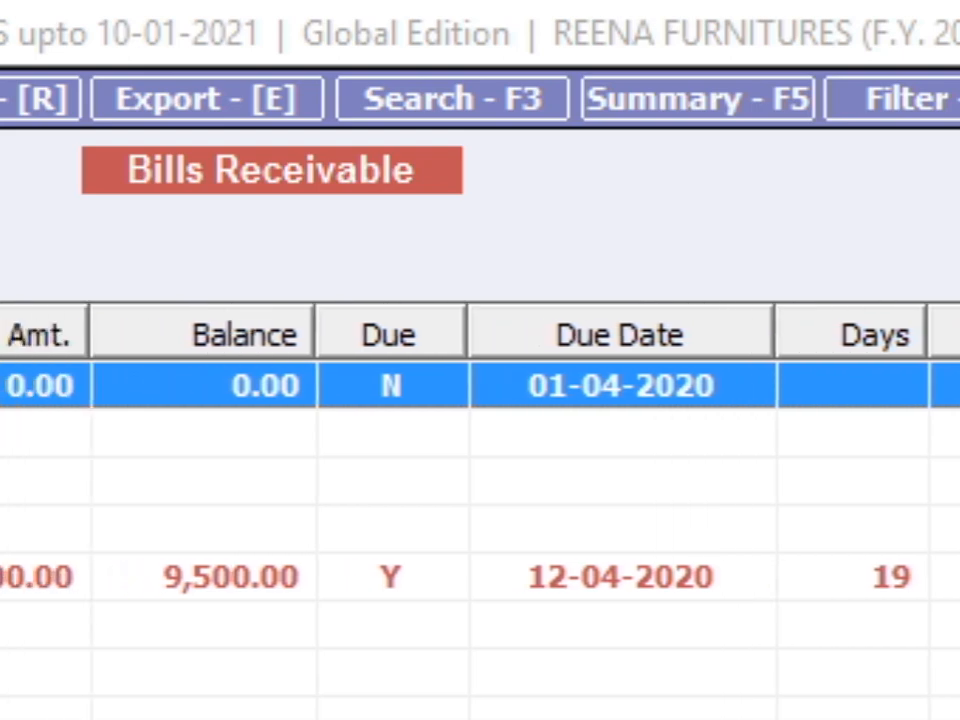
key(Left)
key(Left)
key(Left)
key(Left)
key(Left)
key(Left)
key(Left)
key(Left)
key(Left)
key(Left)
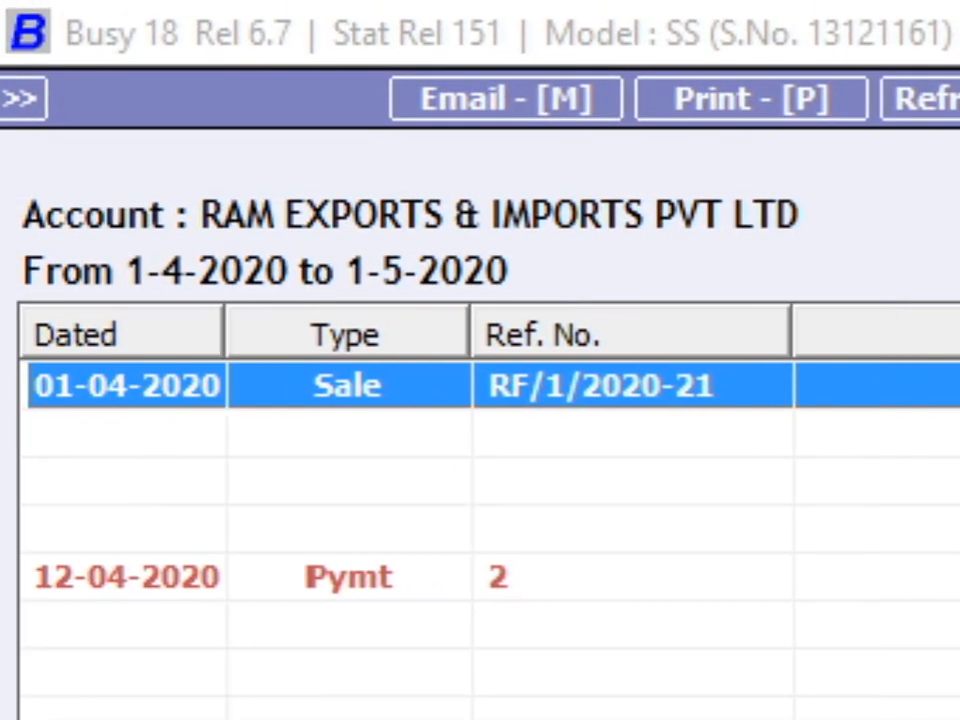
- Widen the Dated column and narrow the Type and Pending Amt. columns in the Bills Receivable report
drag(225, 335, 279, 335)
drag(525, 335, 484, 335)
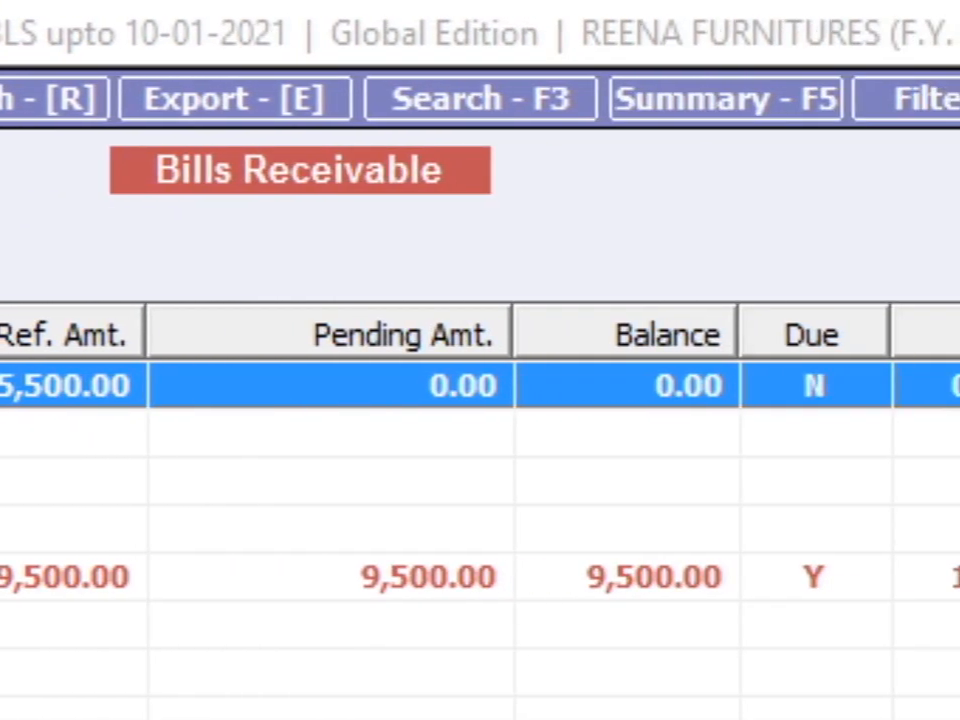
drag(514, 335, 428, 335)
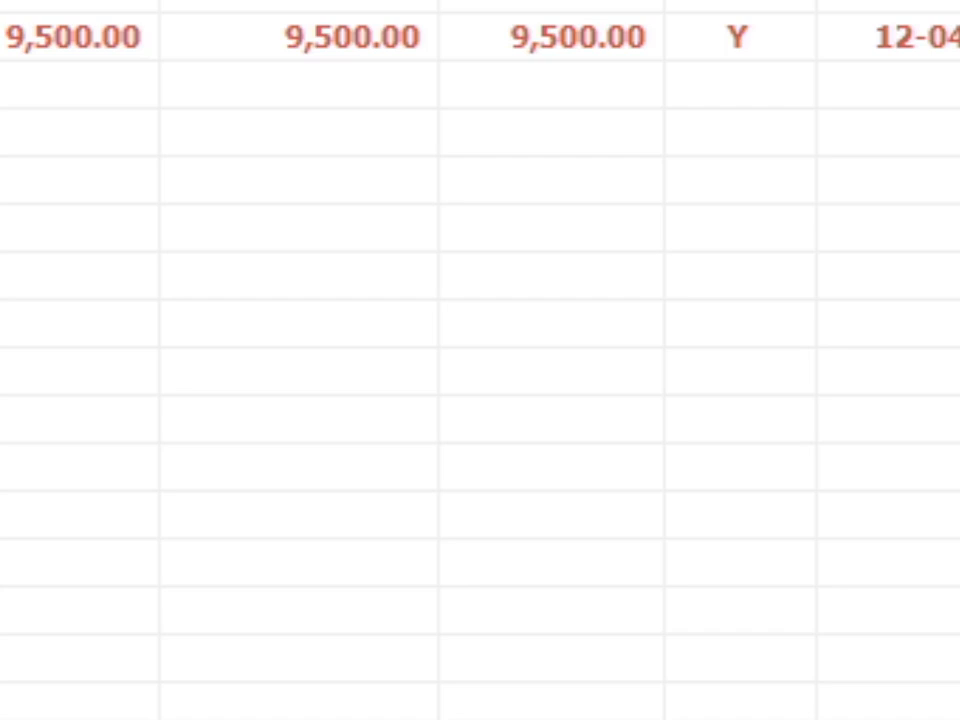
click(480, 4)
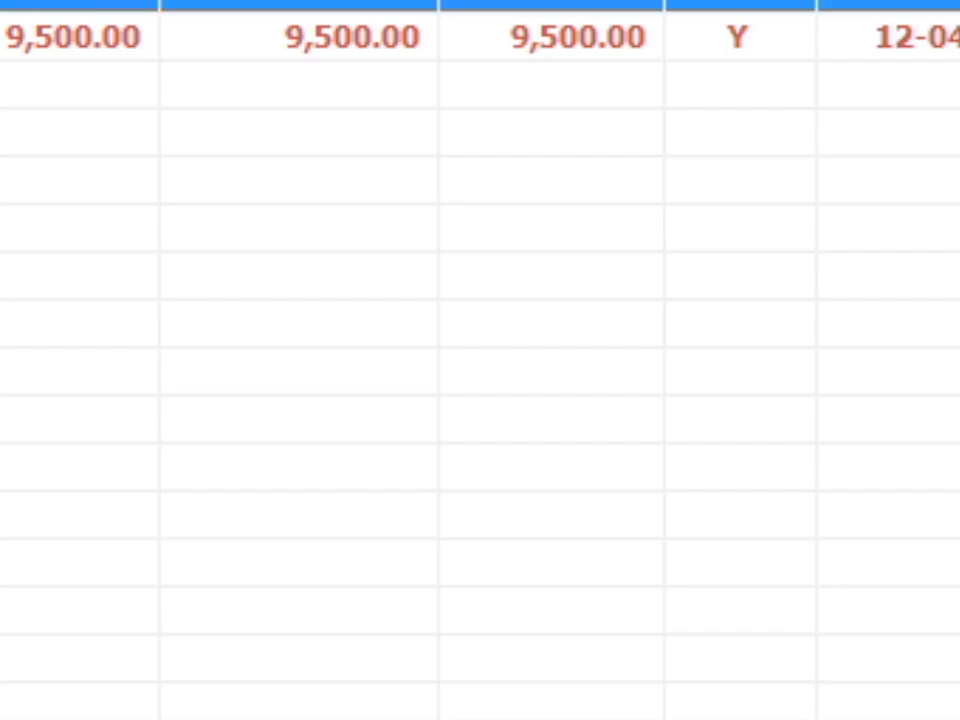
key(Up)
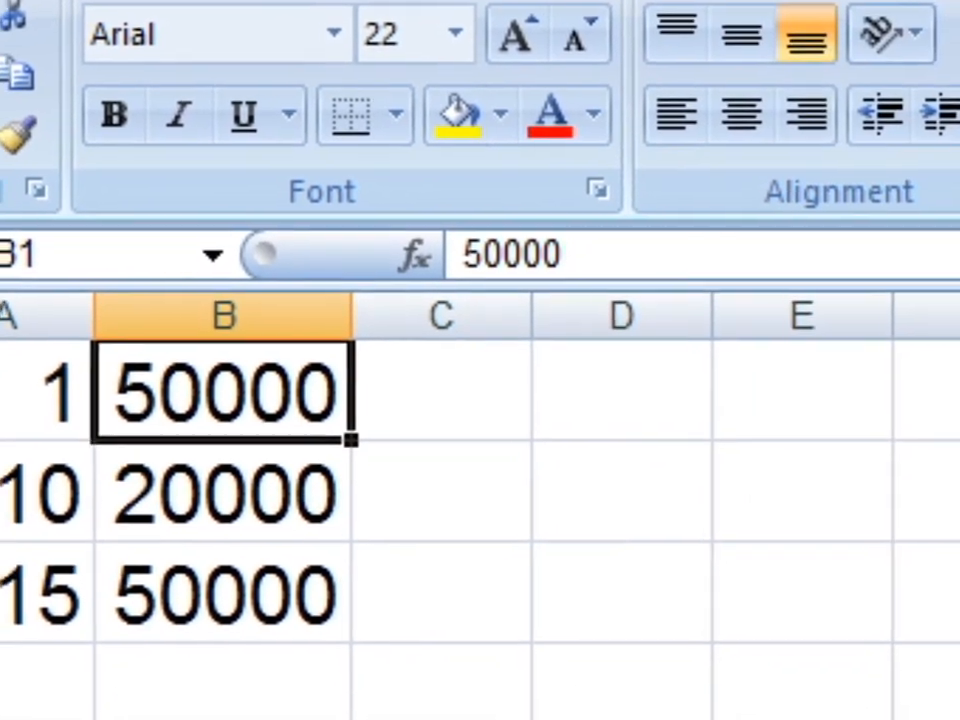
- Switch to the Excel workbook Book1 and enter 2000 in cells C1, D1 and E1
click(535, 406)
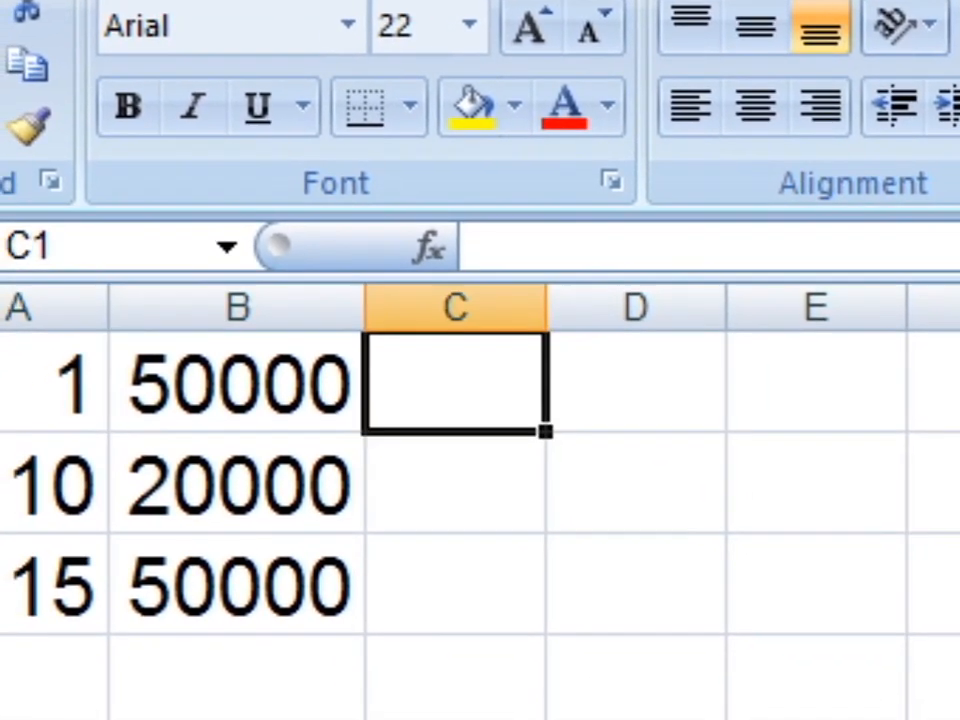
text(200)
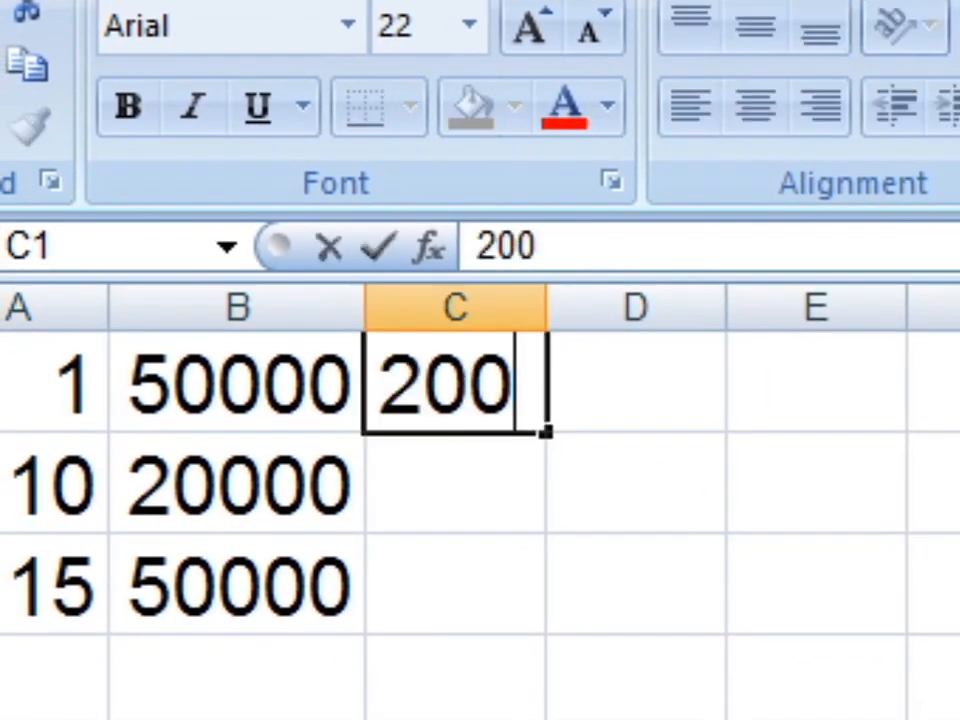
text(0)
key(Return)
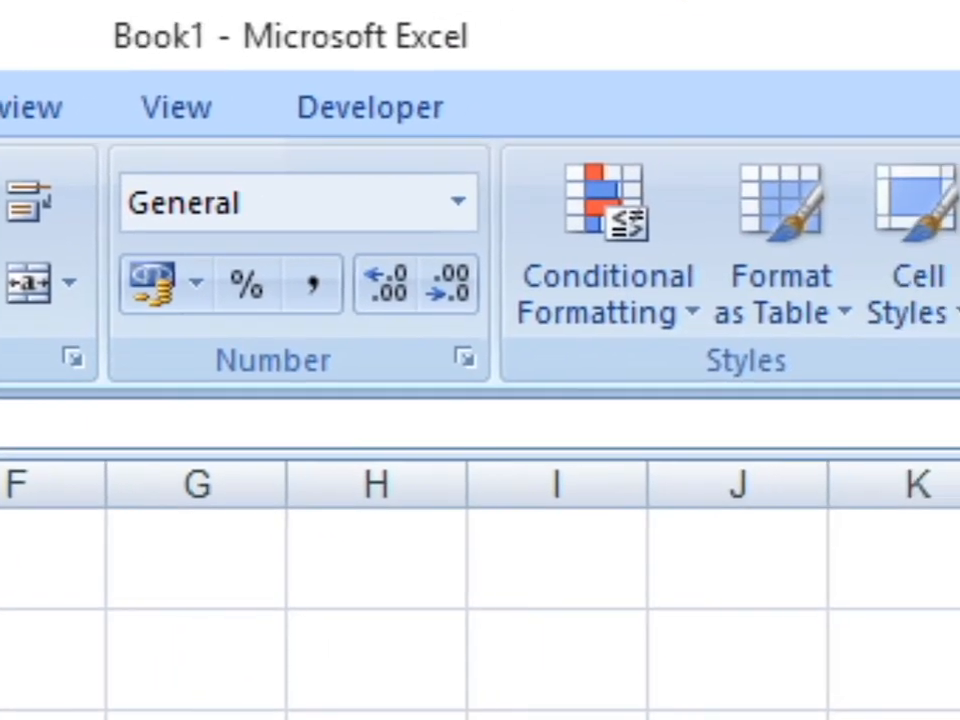
key(Return)
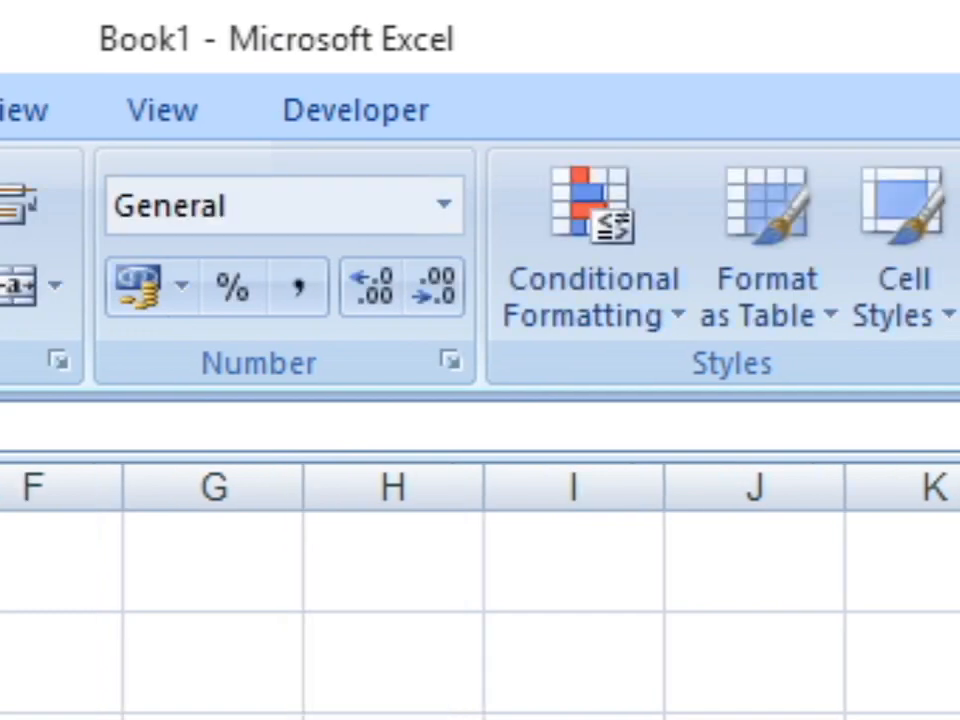
key(ctrl+semicolon)
key(Return)
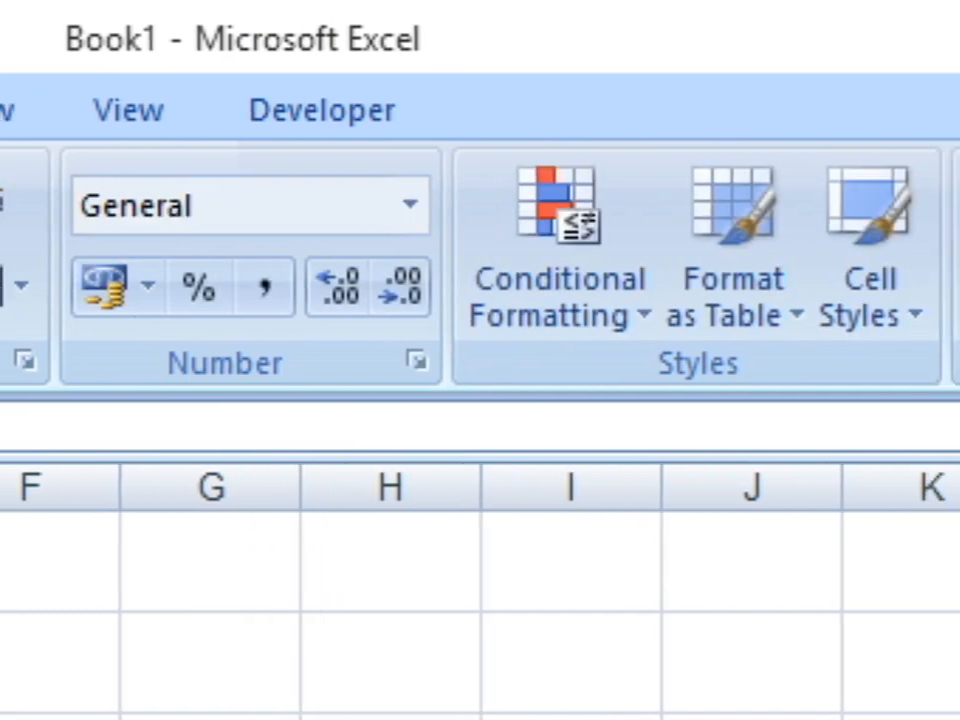
click(33, 561)
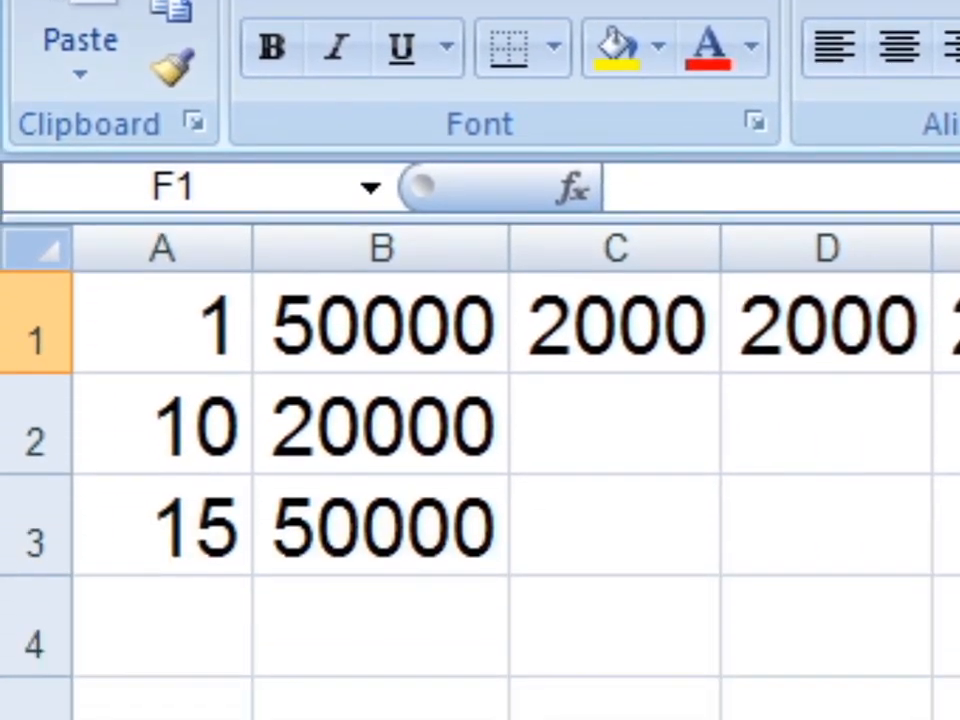
- Review the figures in columns A and B against the 2000 entries in row 1
click(162, 355)
click(162, 456)
click(382, 355)
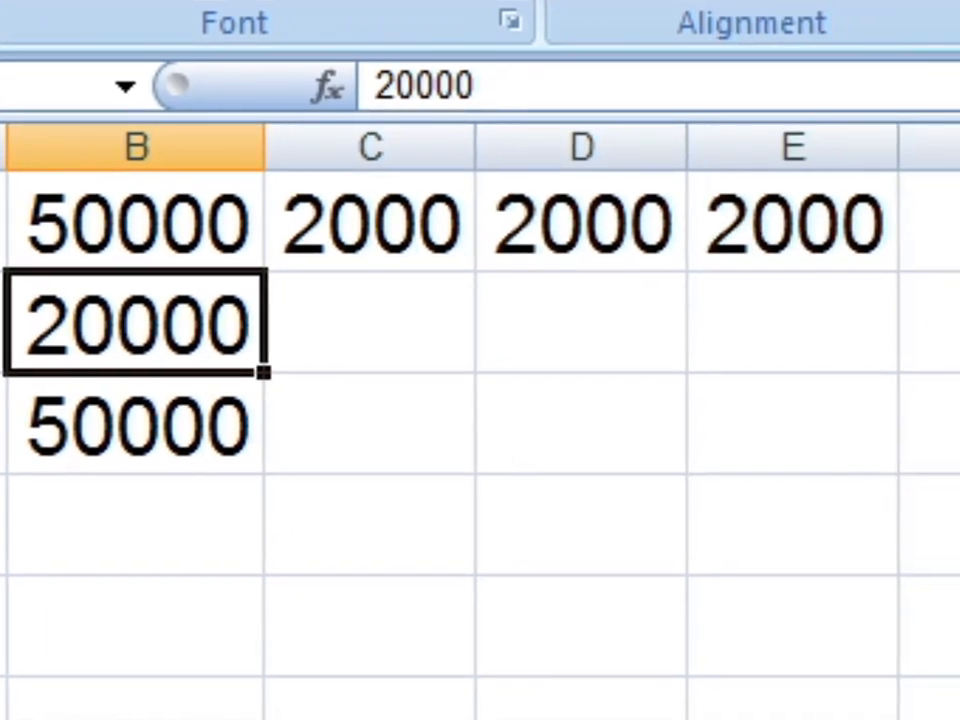
click(616, 240)
drag(828, 240, 950, 240)
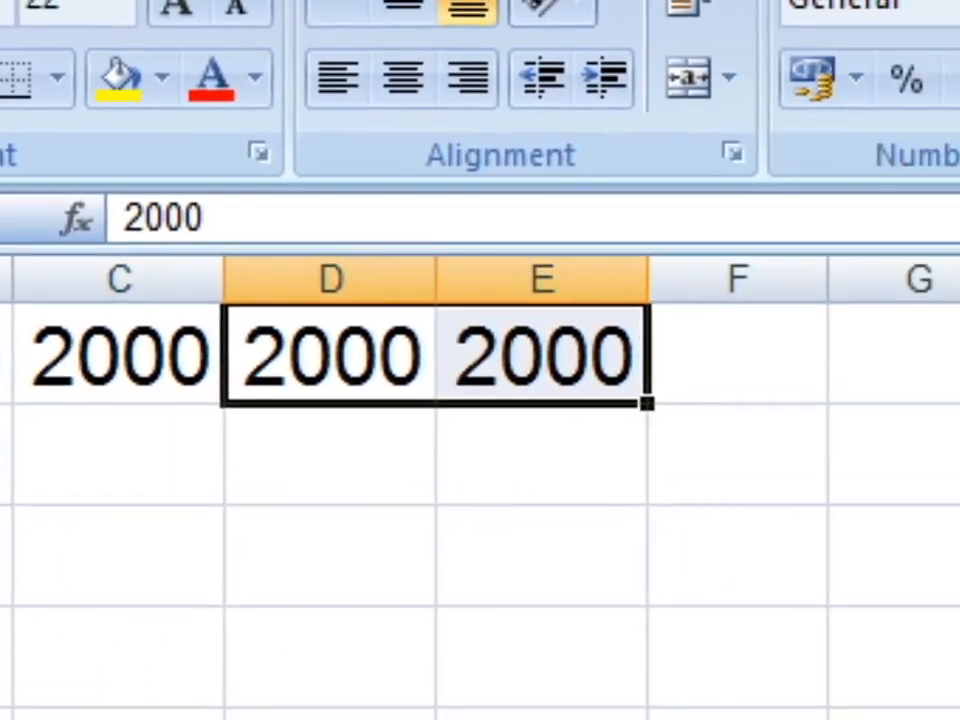
click(737, 354)
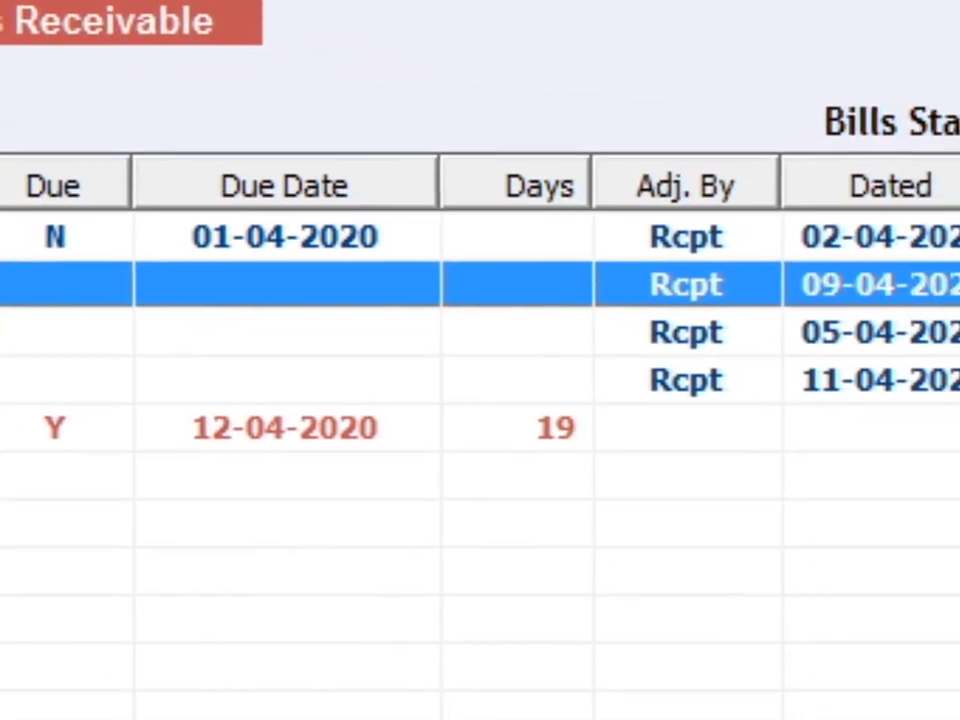
- Switch back to Busy and compare the receipt adjustments dated 02-04-2020 and 09-04-2020 in the Bills Receivable report
click(677, 237)
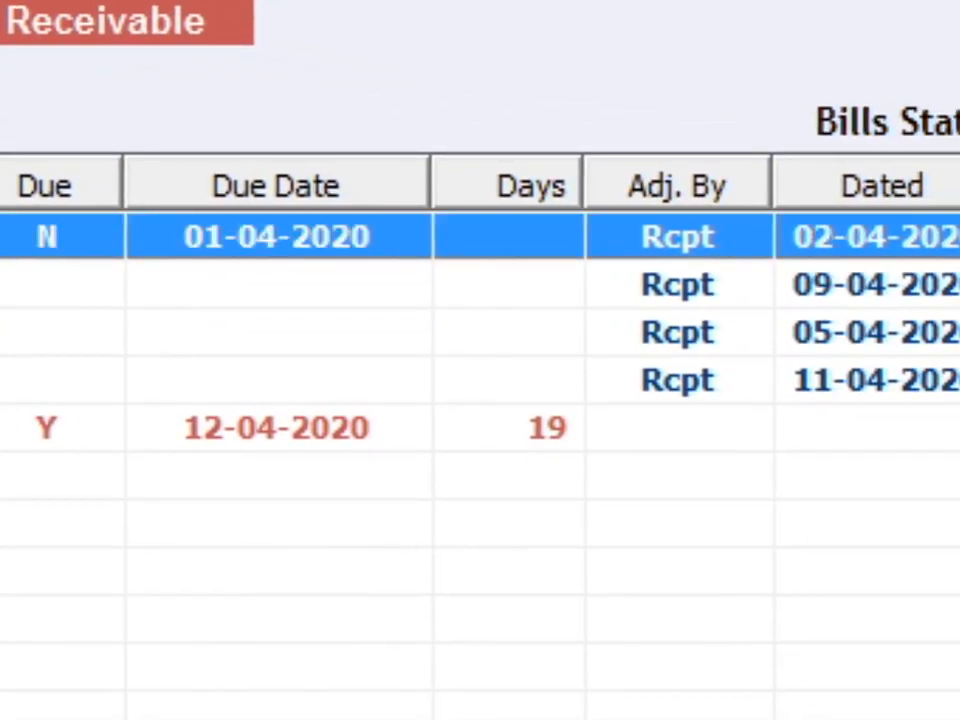
key(Down)
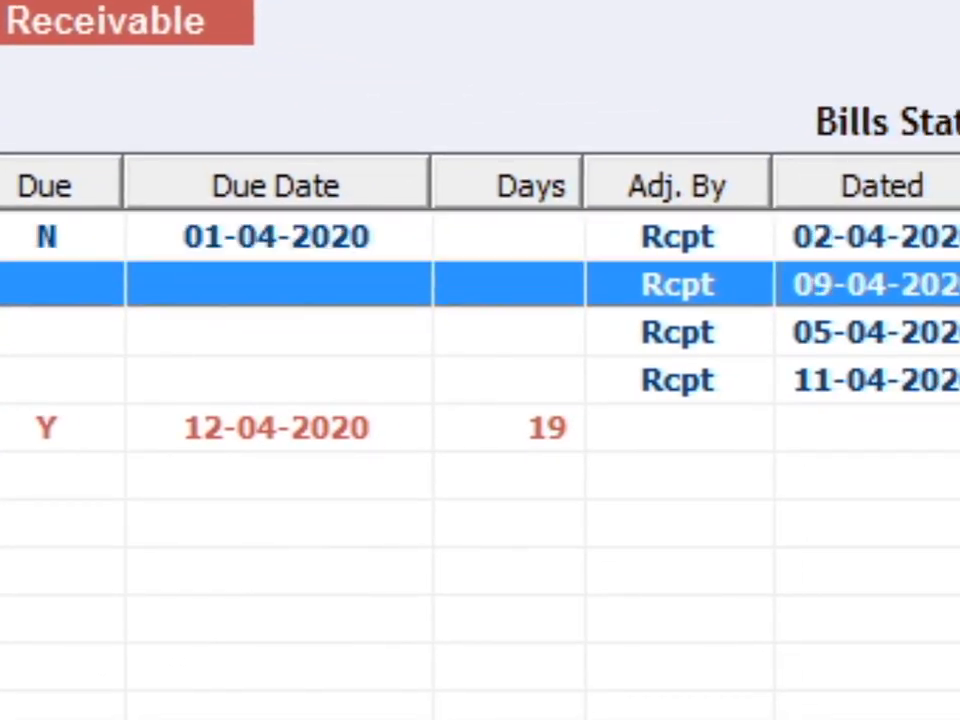
key(Up)
key(Down)
key(Up)
key(Down)
key(Up)
key(Down)
key(Up)
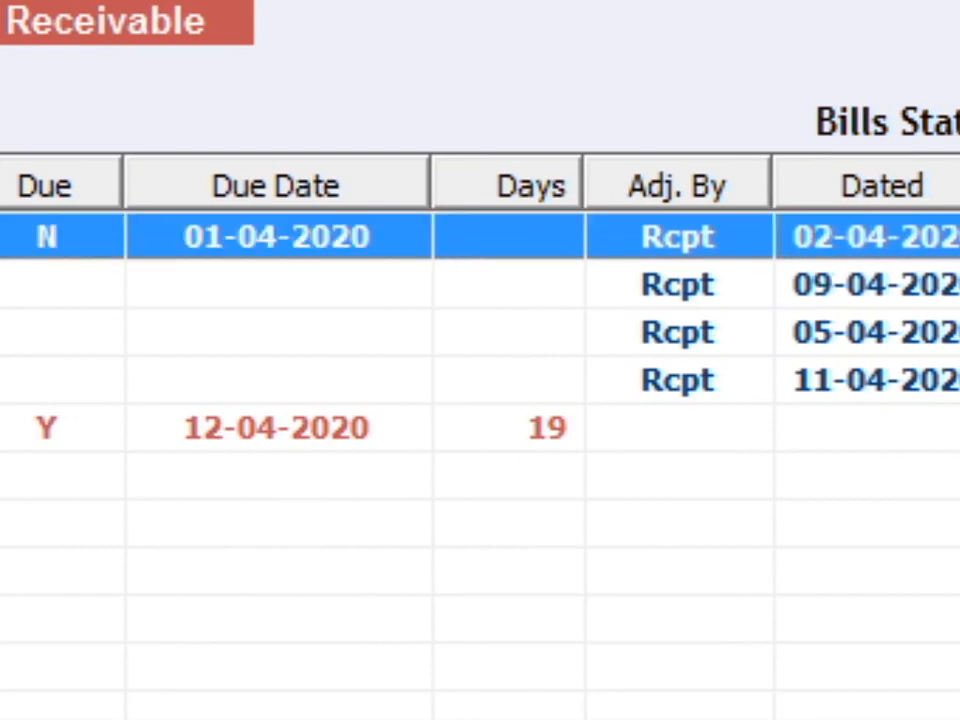
key(Down)
key(Up)
- Close the report and run the bill reference adjustment from its account scope and opening-balance references options
key(Escape)
key(Escape)
key(Escape)
key(Escape)
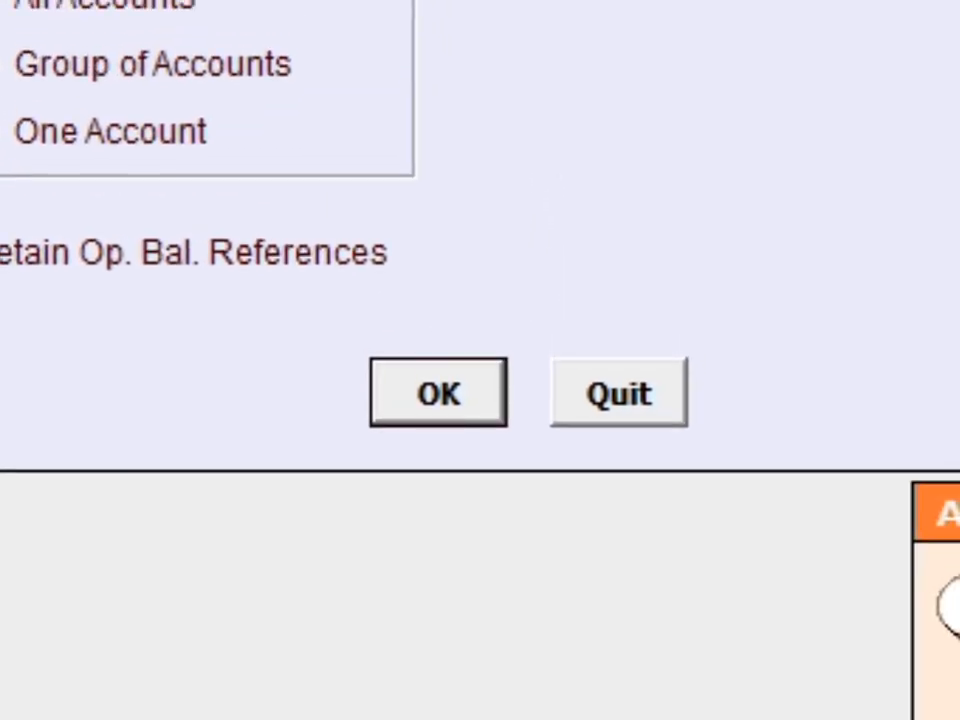
key(Return)
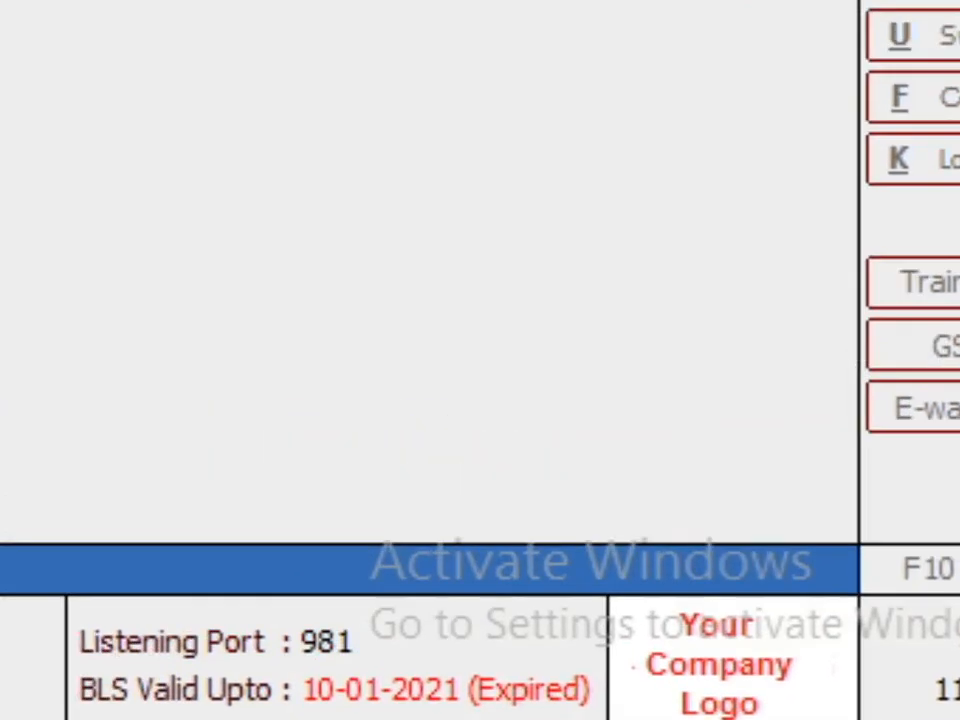
key(Return)
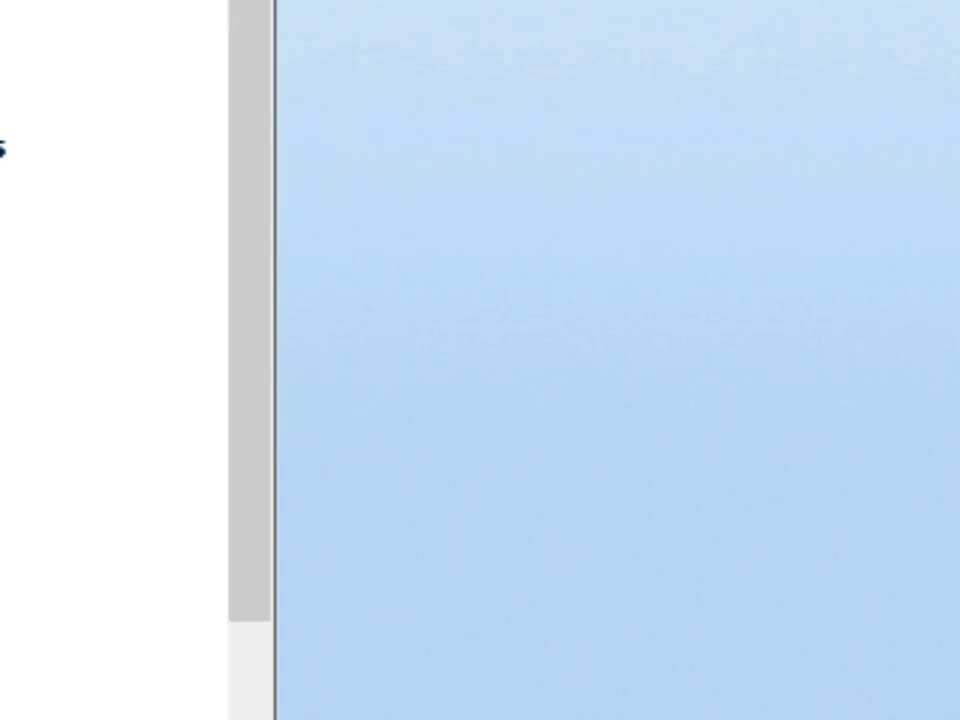
key(Return)
key(Right)
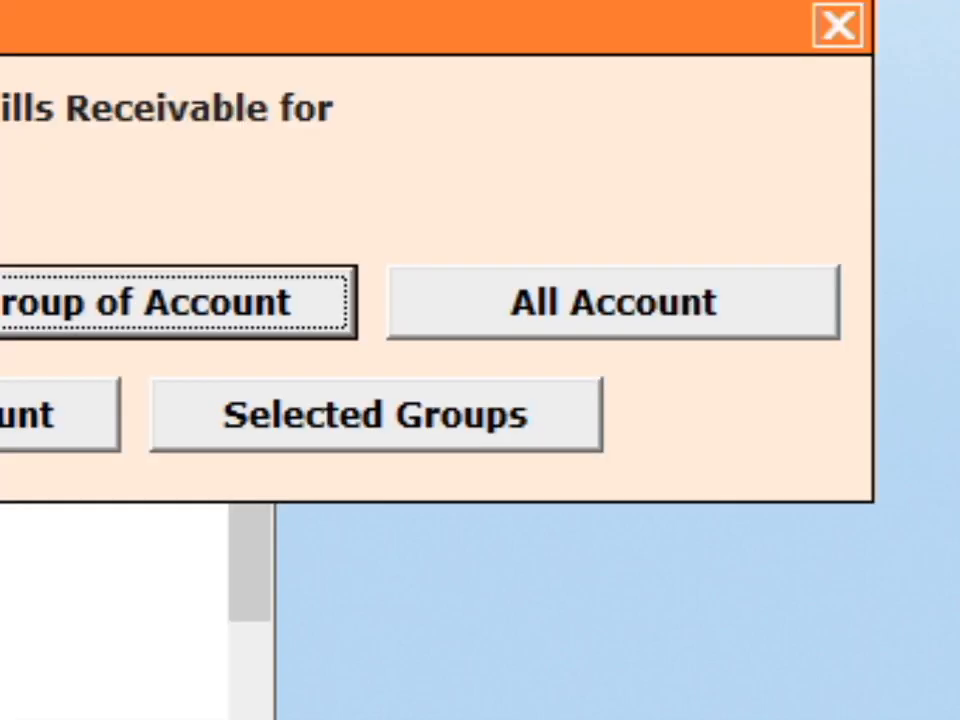
key(Right)
key(Return)
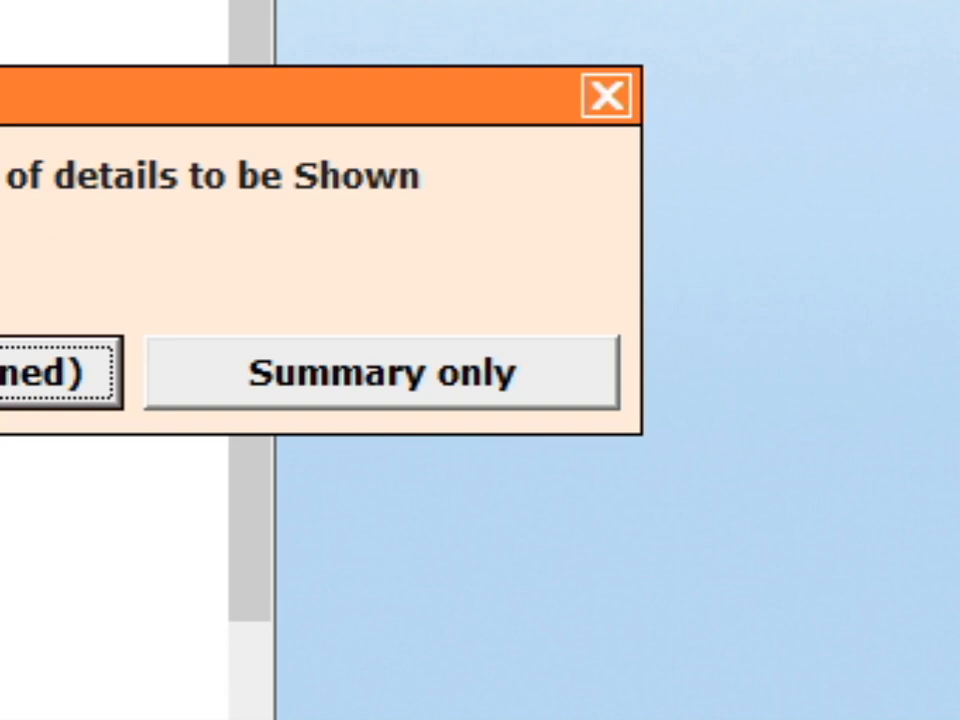
key(Escape)
- Regenerate the Bills Receivable report and check how the bills are now adjusted
key(Left)
key(Left)
key(Left)
key(Left)
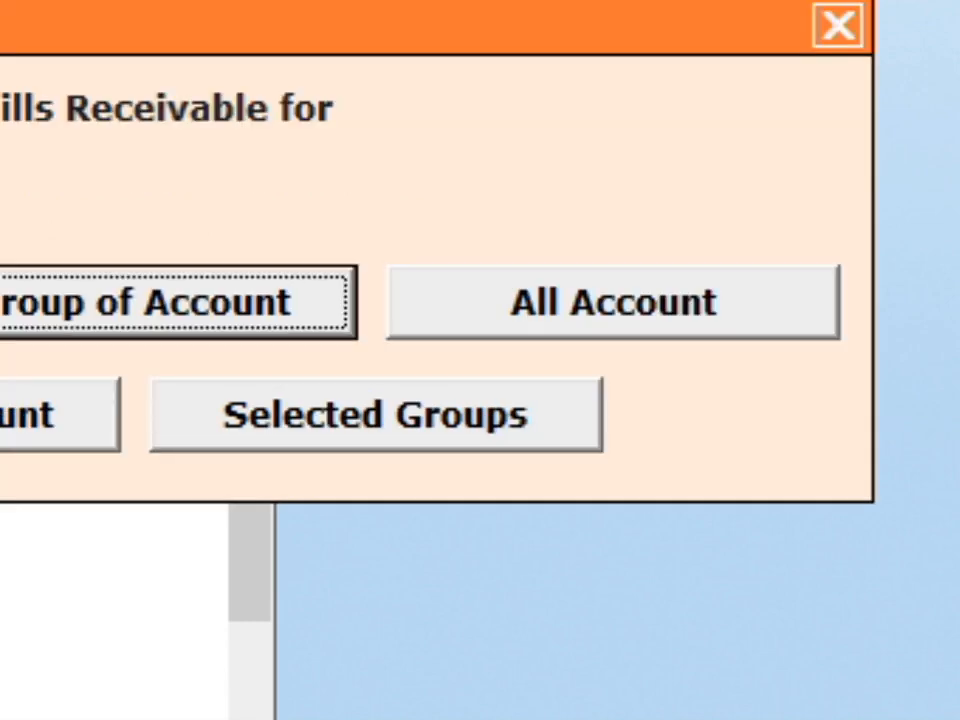
key(Return)
key(Return)
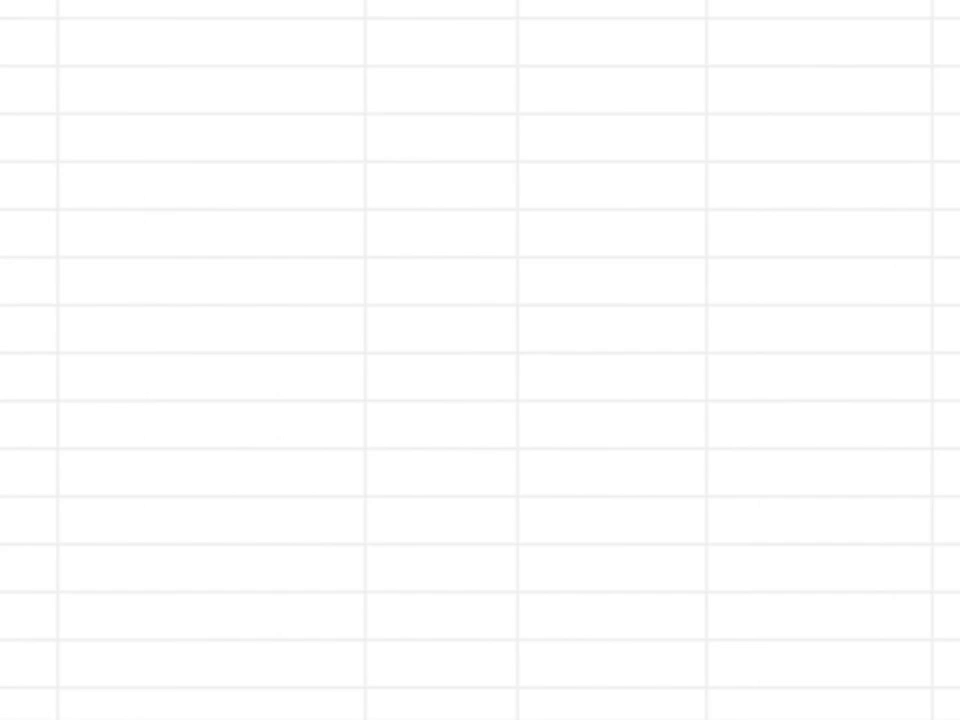
scroll(480, 360, left, 5)
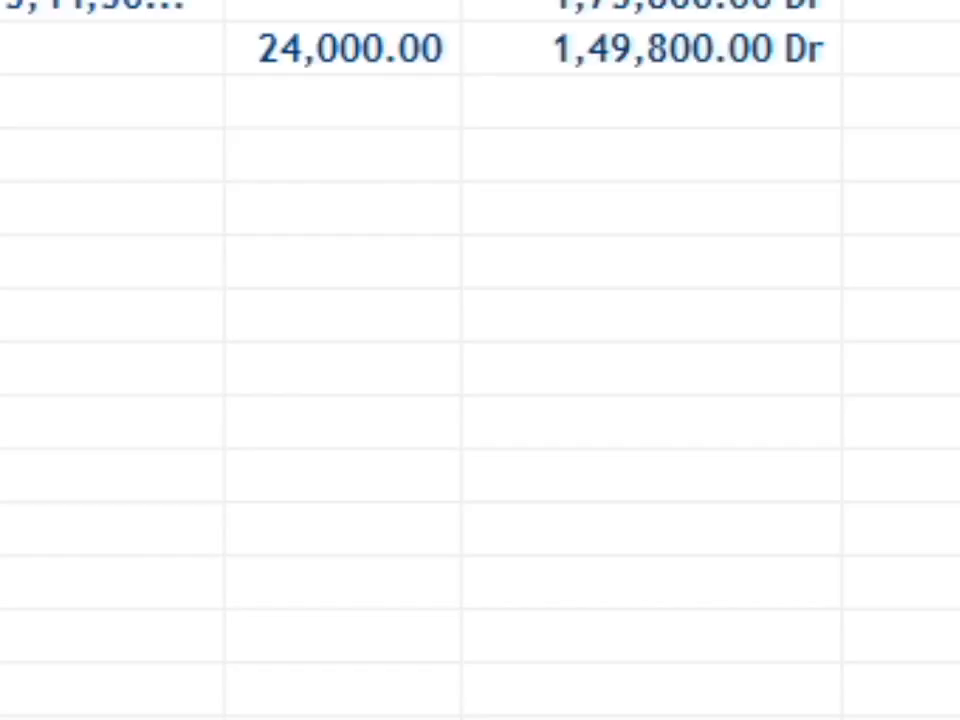
- Save the voucher opened from the account ledger and confirm its 20,000.00 Cr bill references
click(480, 48)
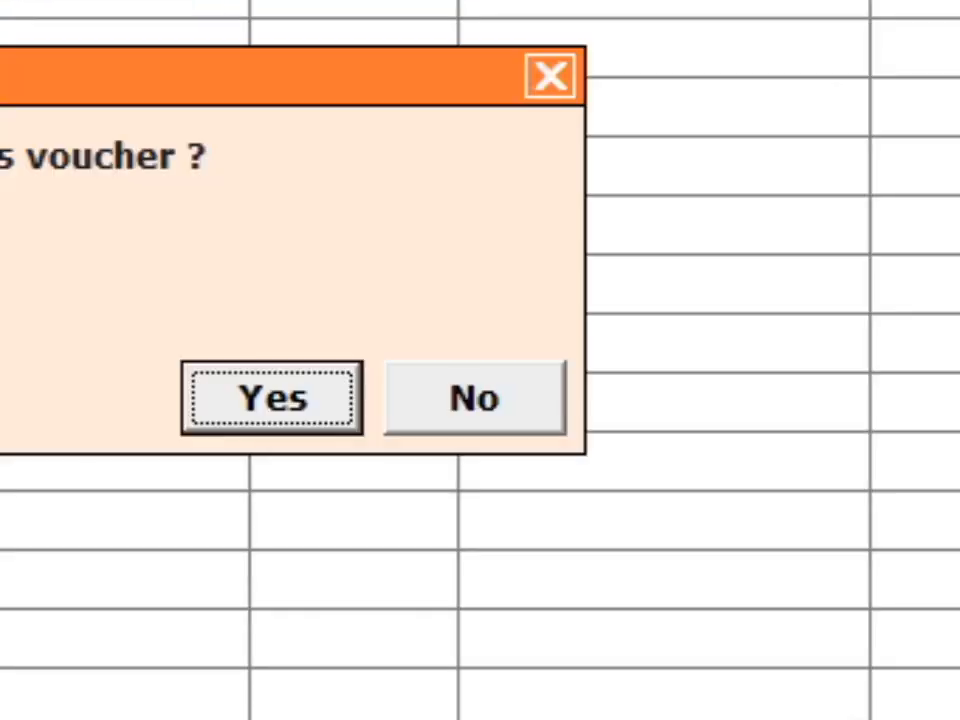
key(Return)
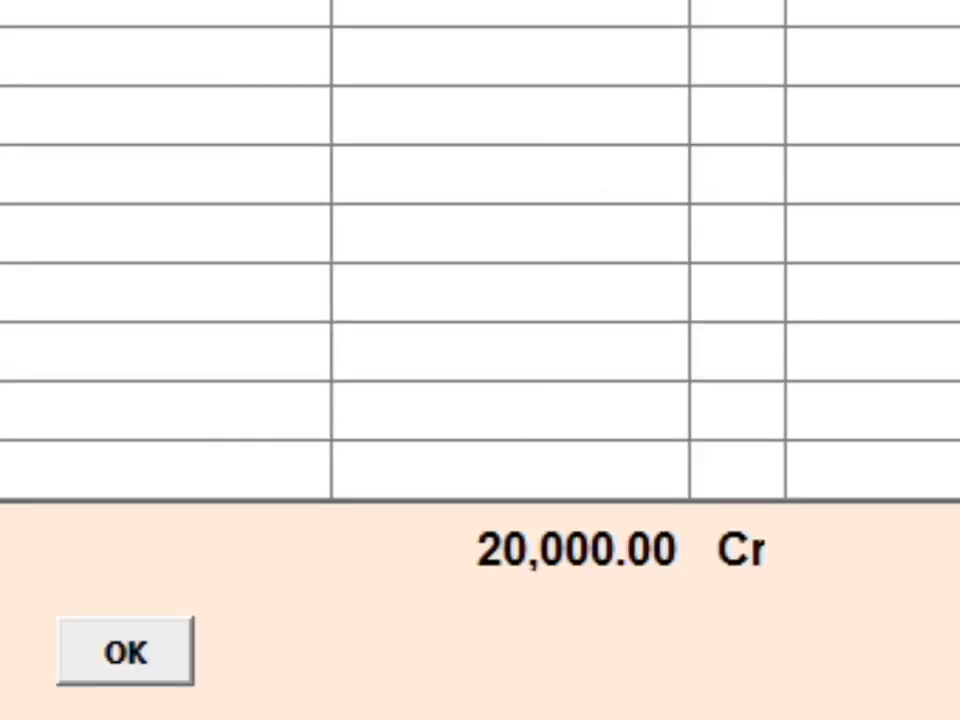
key(Return)
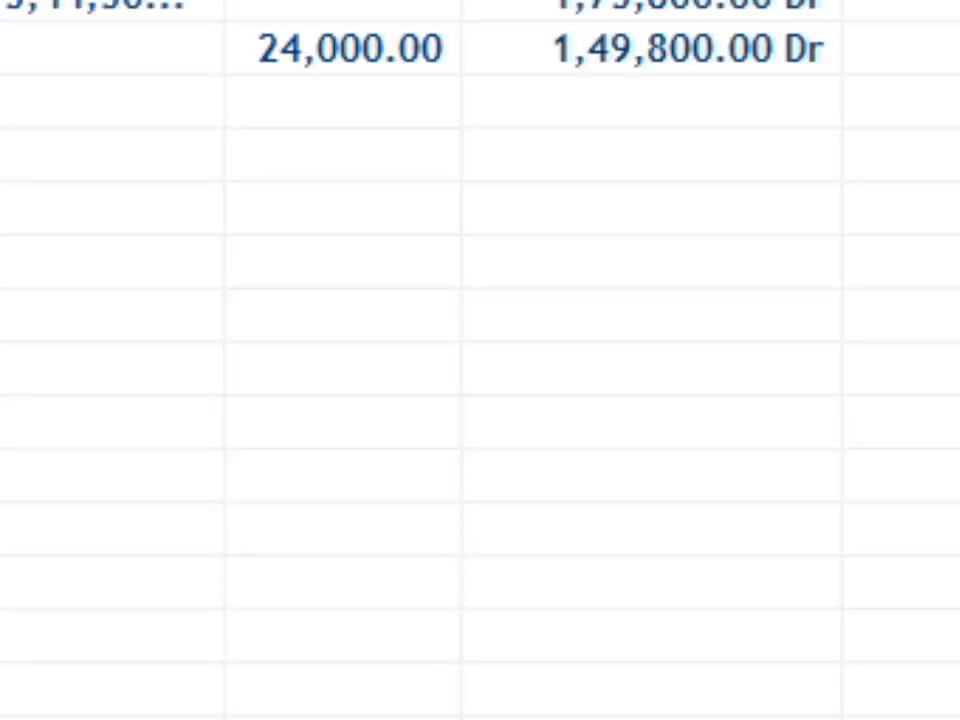
- Close the account ledger report, then look at the Excel worksheet and switch back to Busy
click(480, 8)
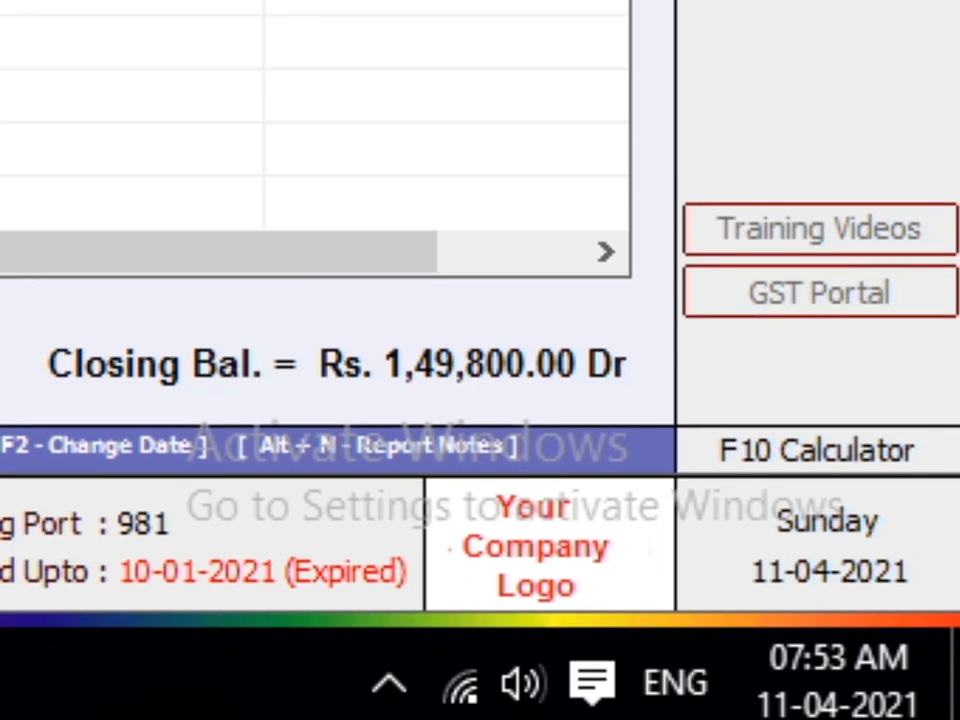
key(Escape)
key(Escape)
key(Escape)
key(Escape)
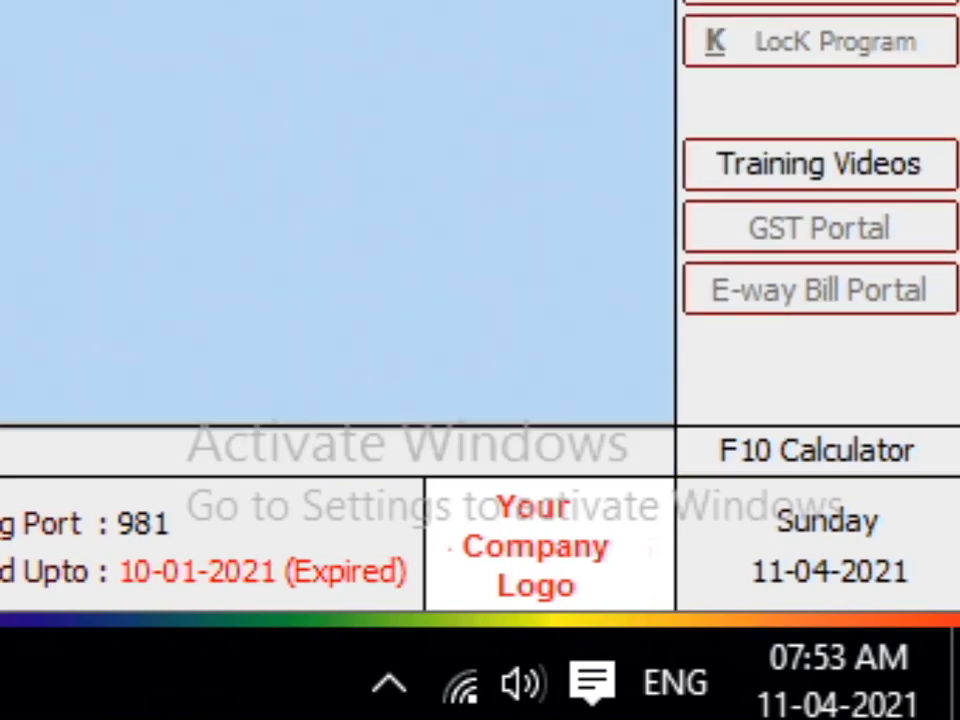
key(alt+Tab)
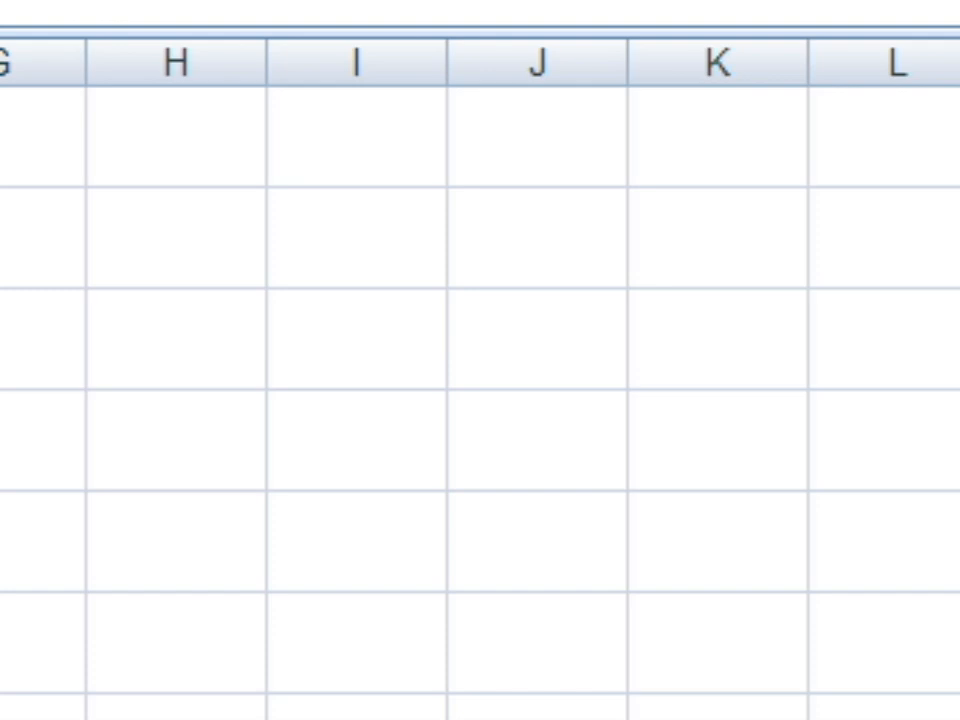
key(alt+Tab)
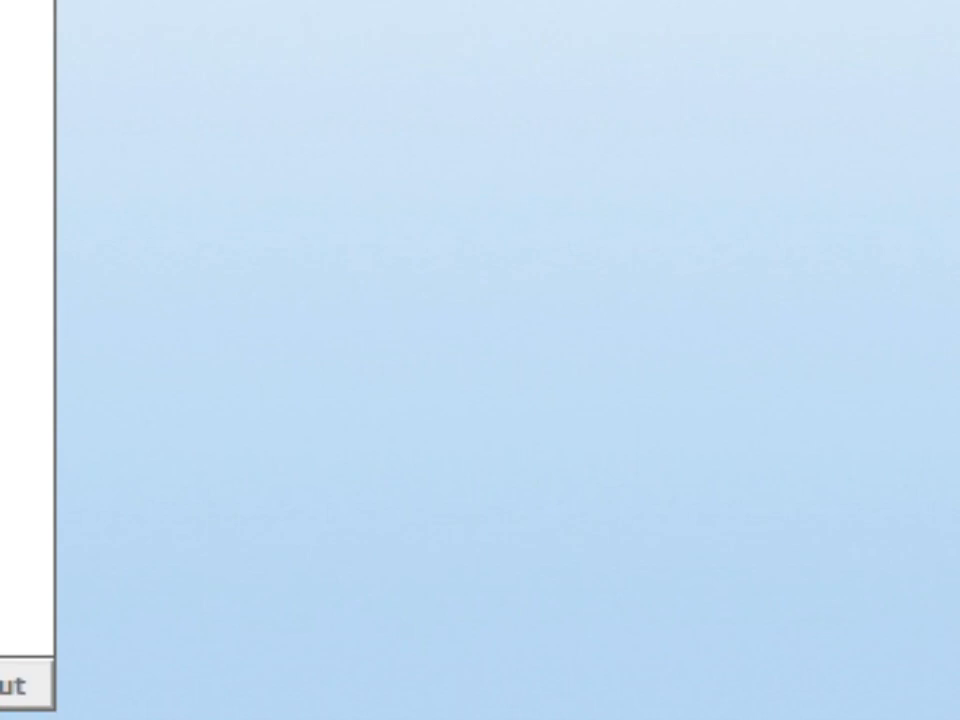
- Create and save an Alt+1 shortcut for the Balances Only report under Stock Status, Closing Stock - Alphabetical
key(Return)
key(Down)
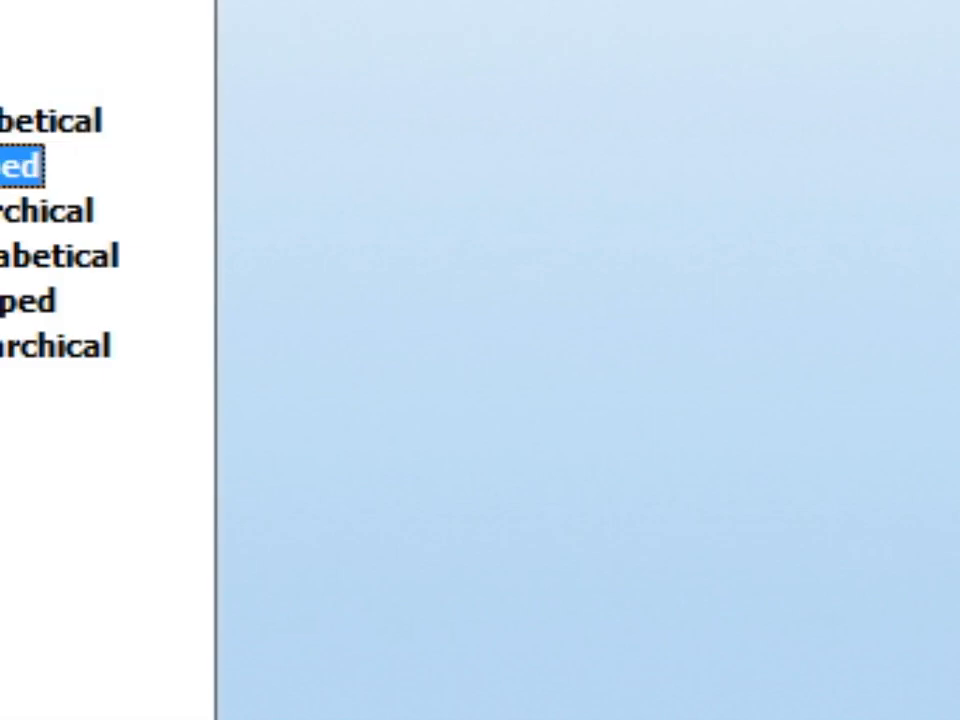
key(Up)
key(Right)
key(Down)
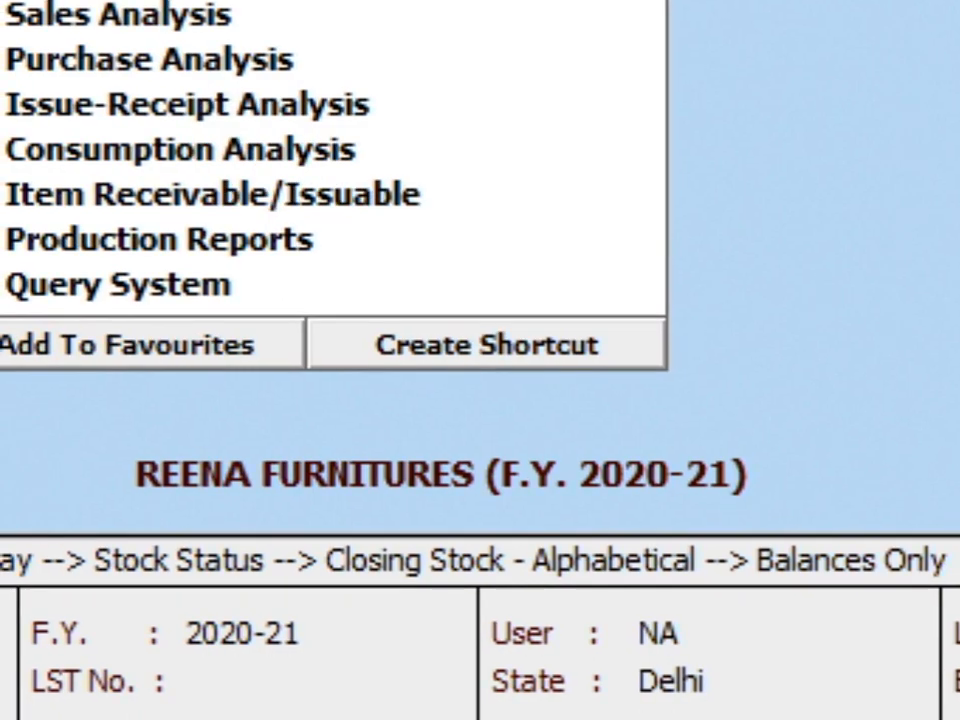
click(484, 348)
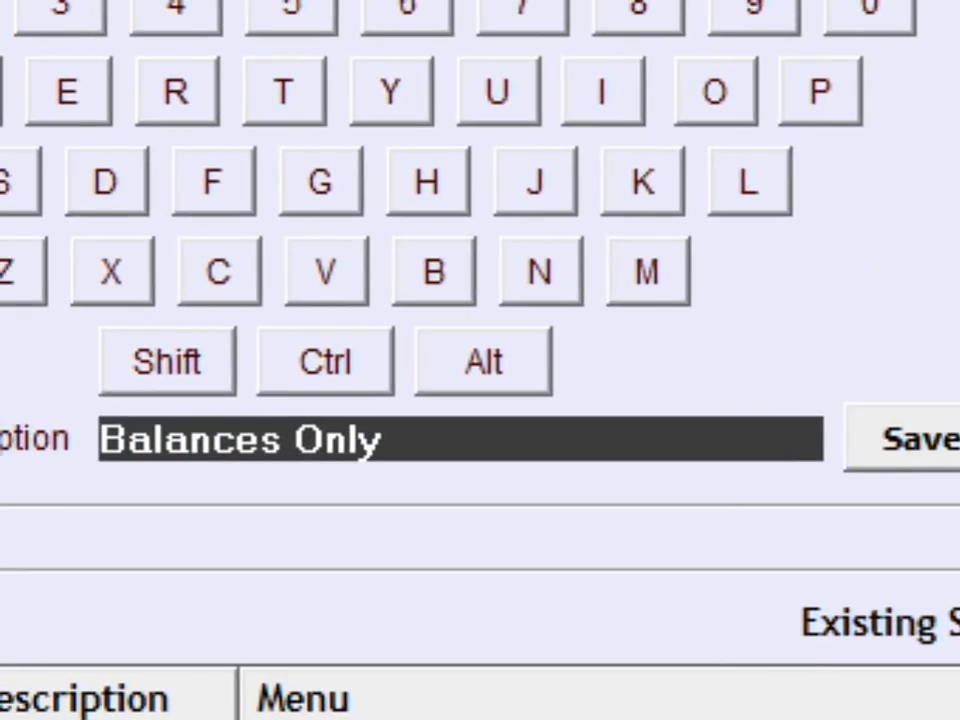
click(484, 362)
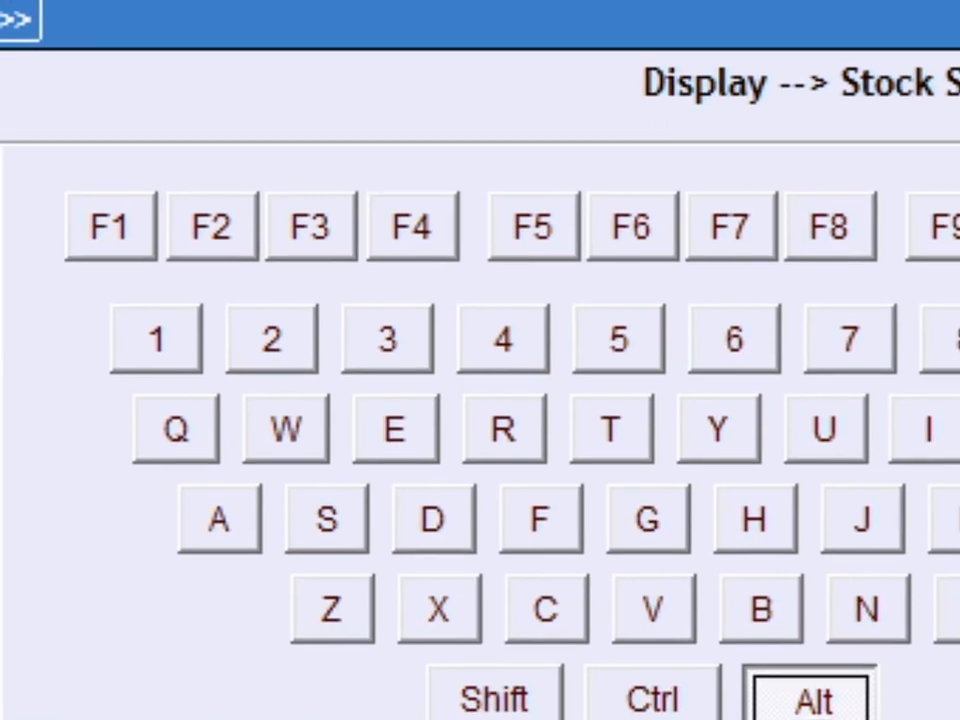
click(160, 345)
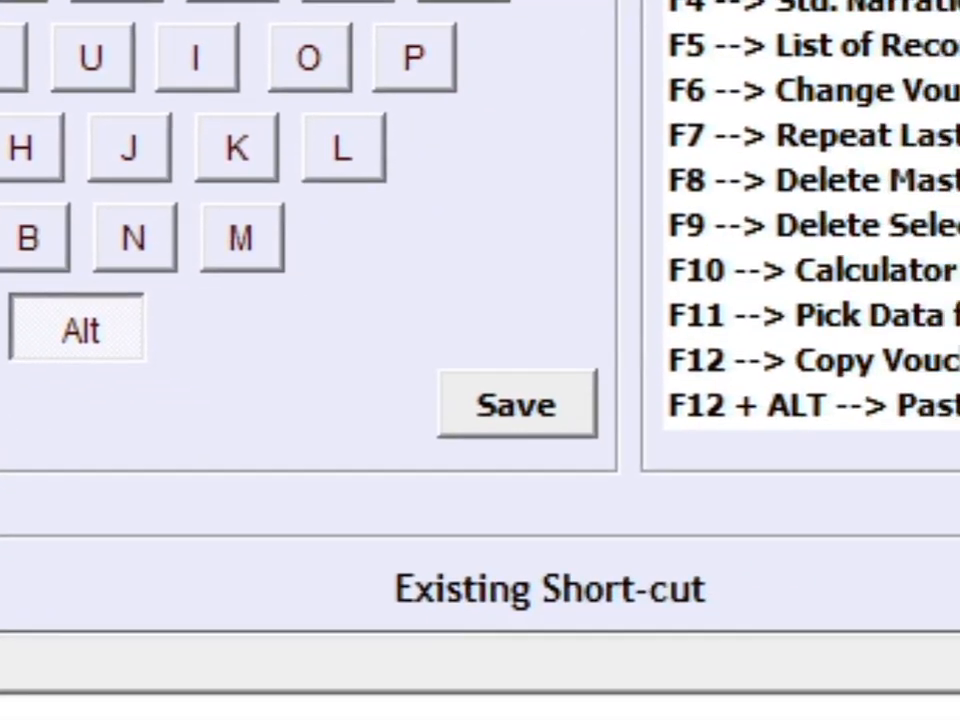
click(514, 403)
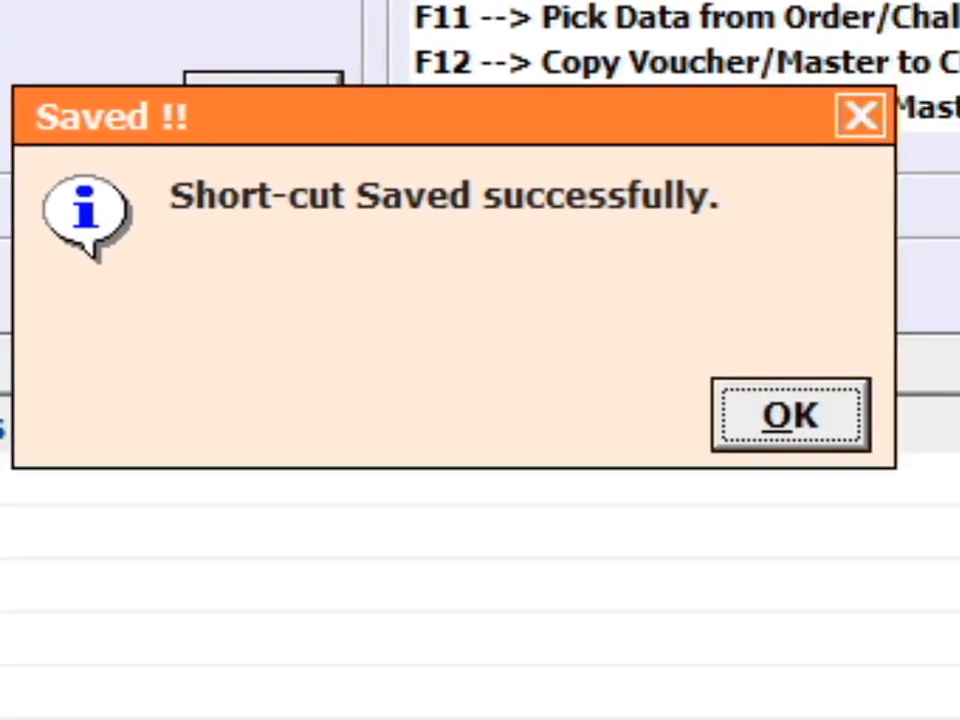
key(Return)
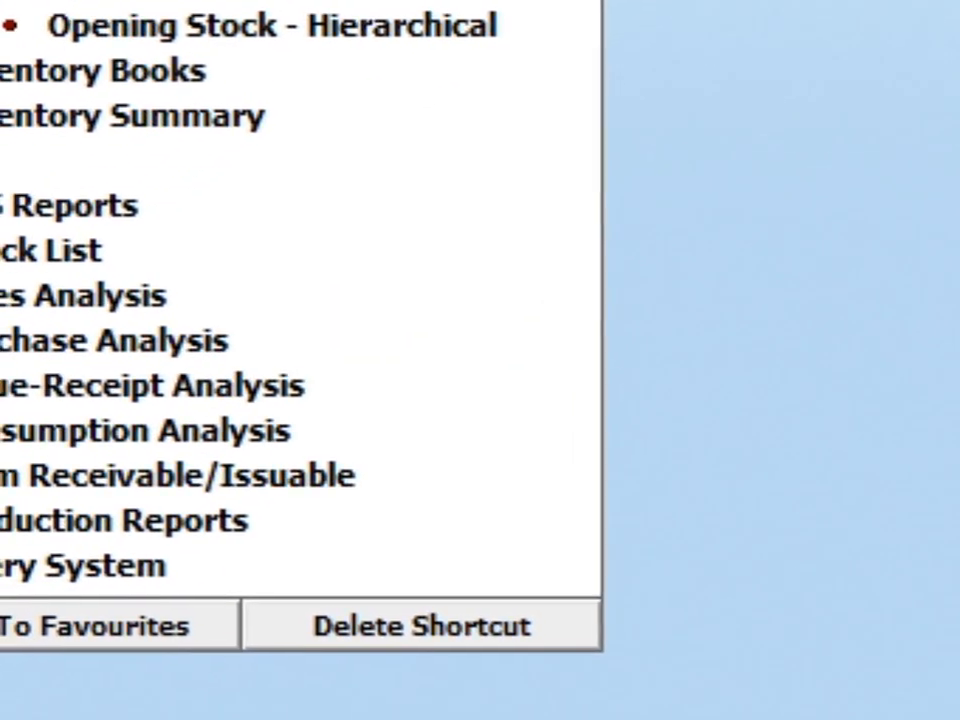
- Open a voucher entry screen and call up the Stock Status balances for all items with the new shortcut
key(Down)
key(Up)
key(Down)
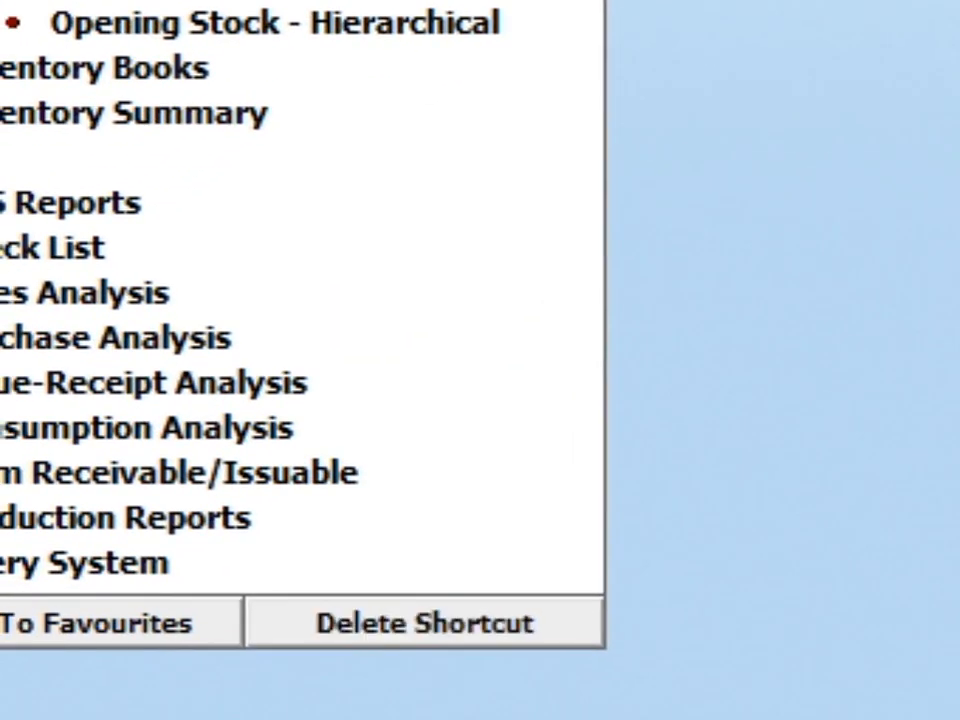
key(Up)
key(Escape)
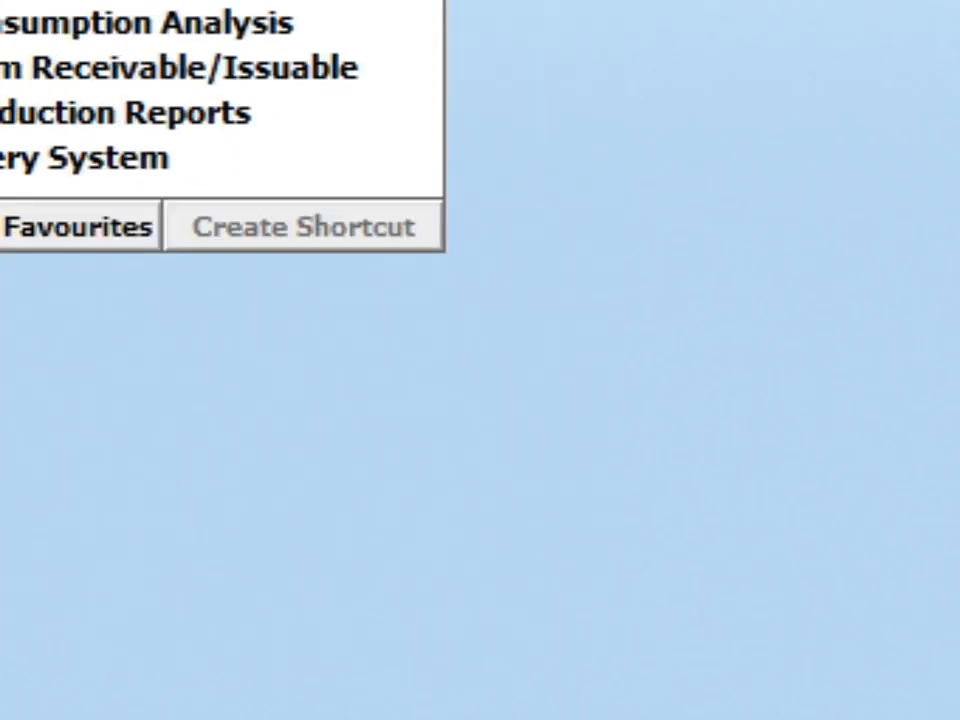
key(Left)
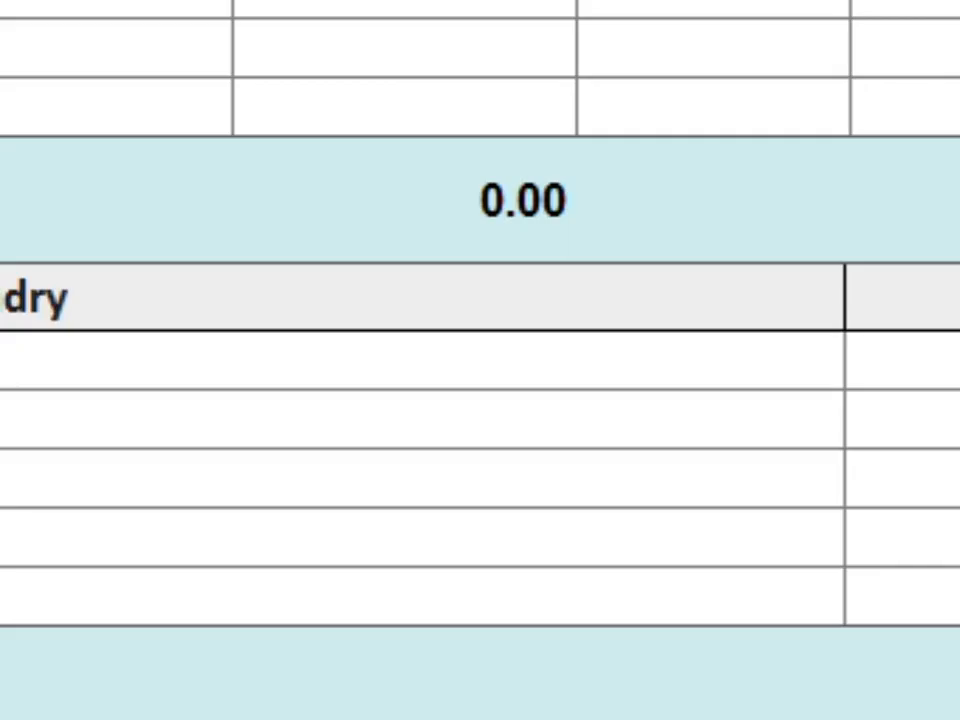
key(alt+s)
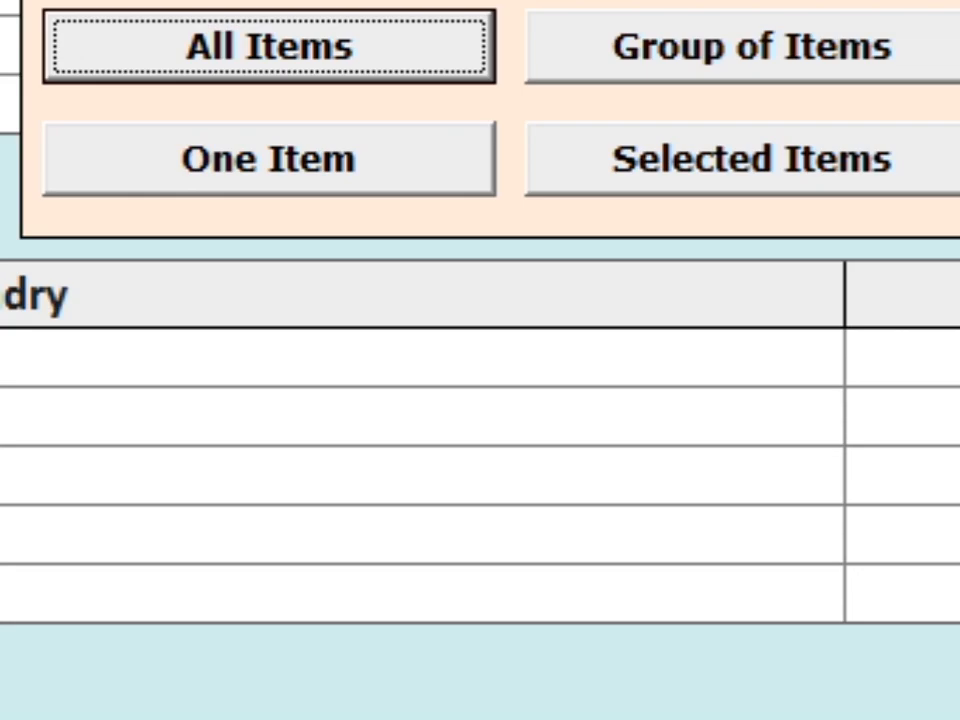
key(Return)
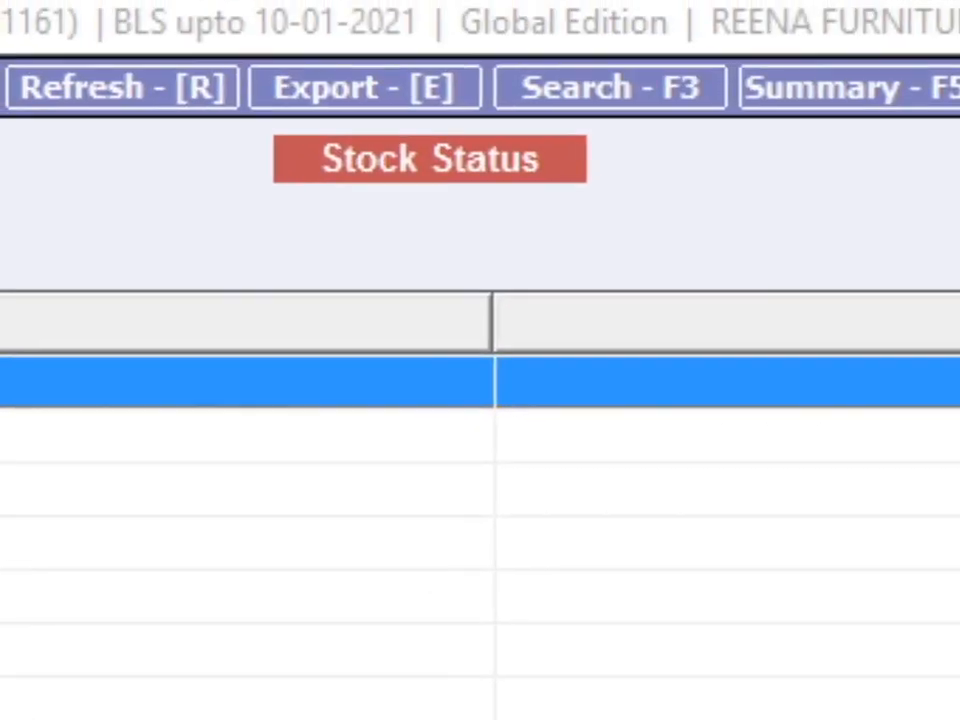
- Regenerate the Stock Status report as on 01-05-2020 with the value-of-items option set to Y
key(Escape)
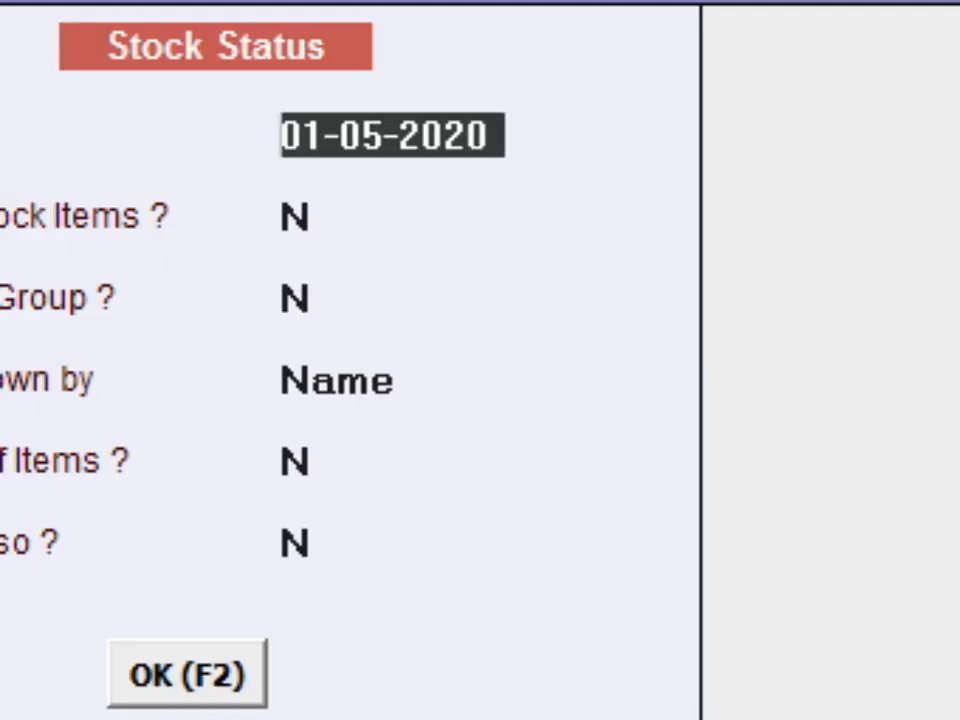
key(Return)
key(Return)
key(Return)
key(Return)
text(y)
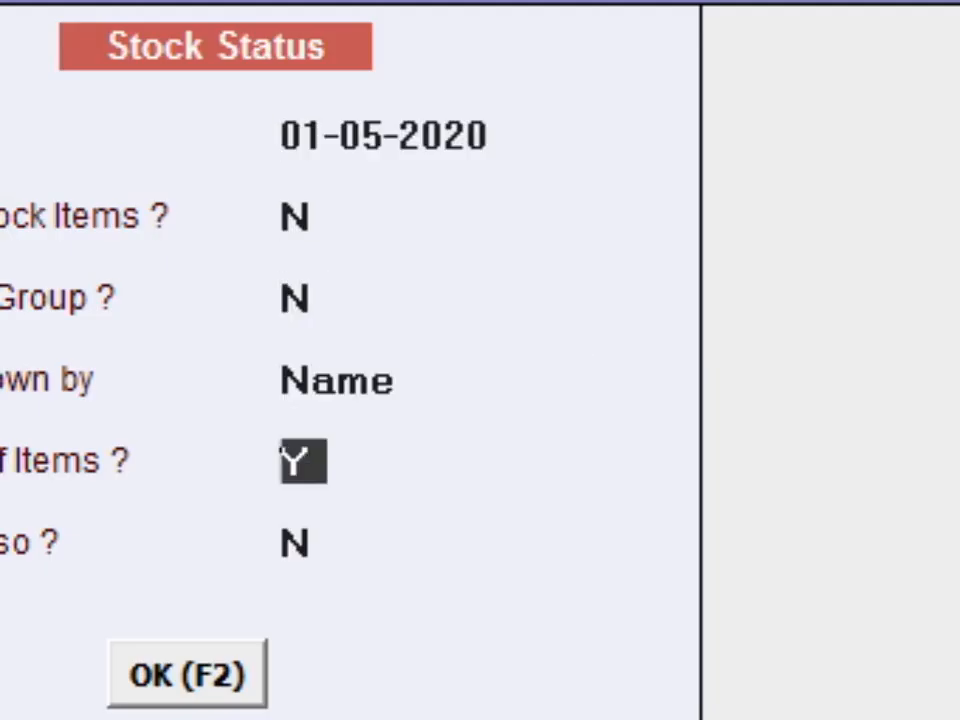
key(Return)
key(Return)
key(Return)
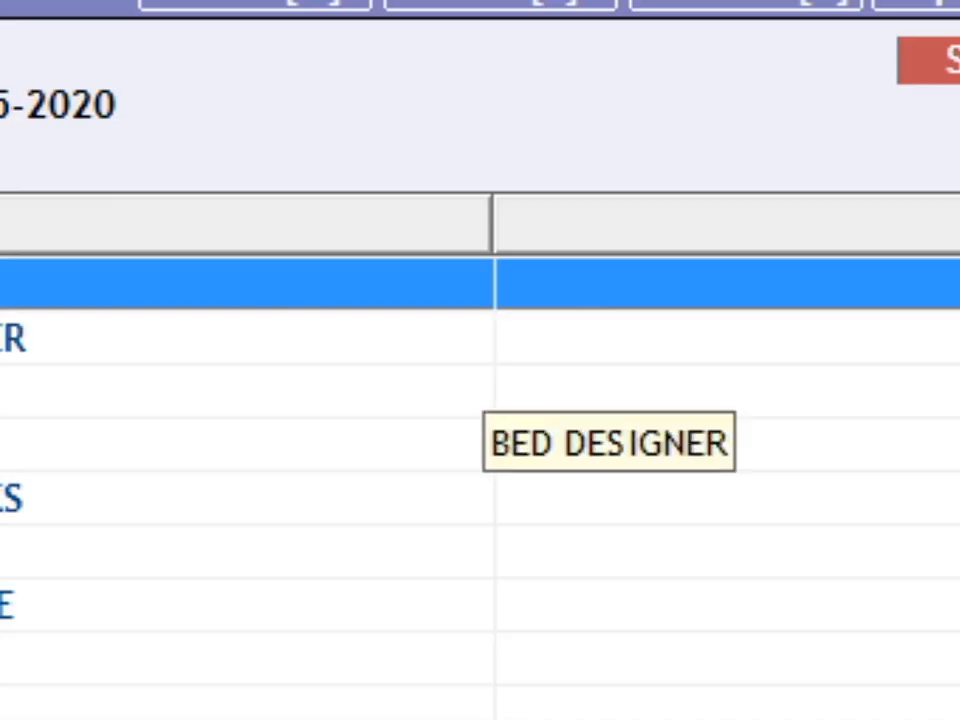
- Leave the report and voucher, and generate the alphabetical closing stock Balances Only report as on 01-05-2020 without the shortcut
key(Escape)
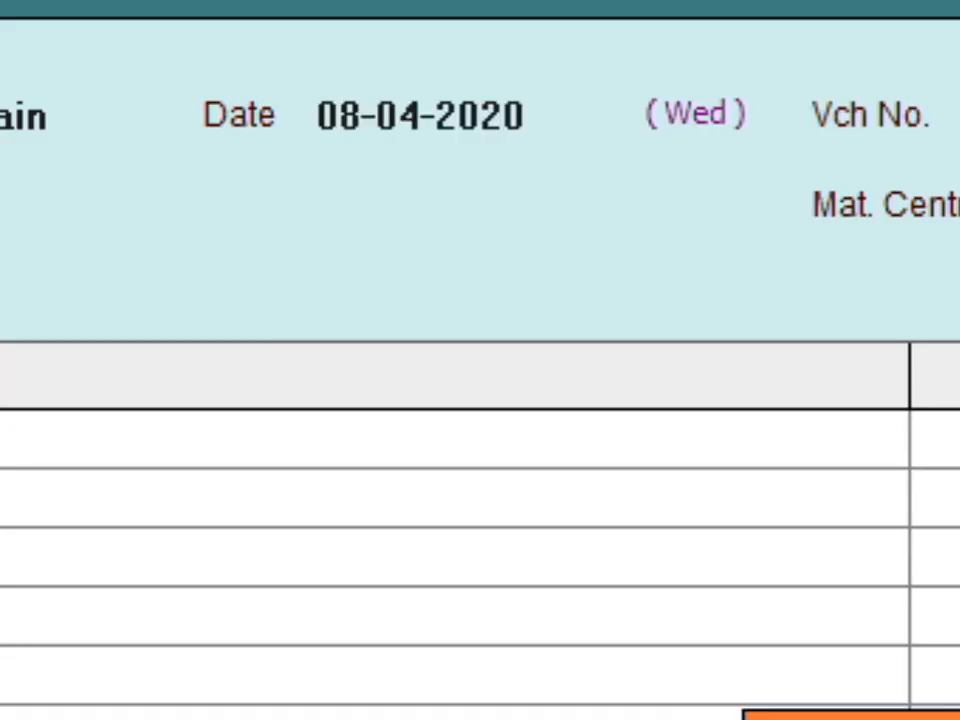
key(Escape)
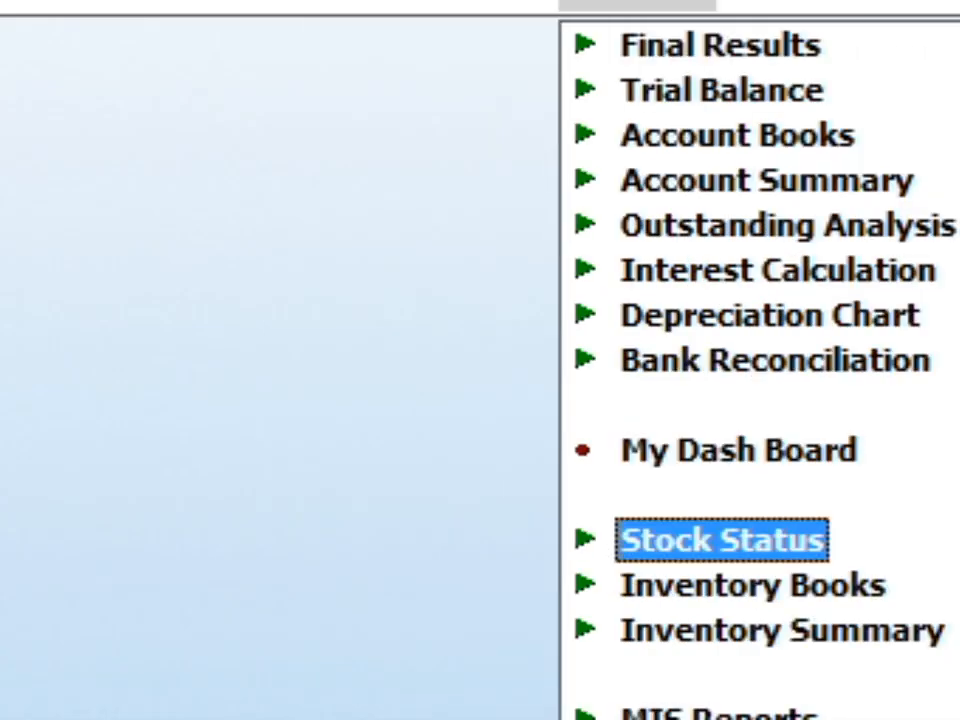
key(Return)
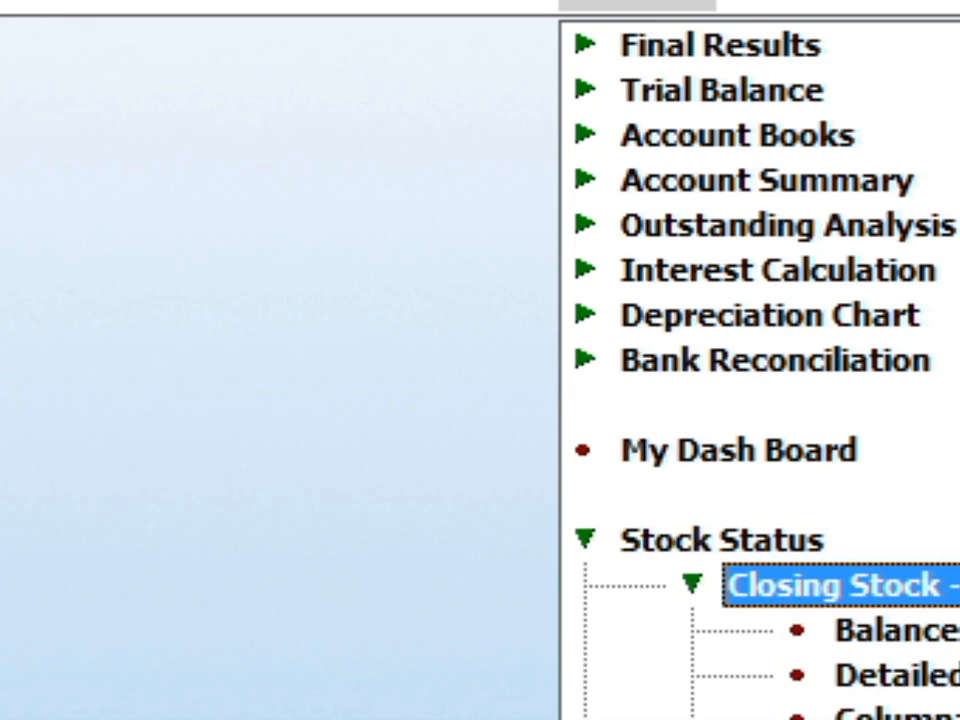
key(Left)
key(Right)
key(Right)
key(Down)
key(Up)
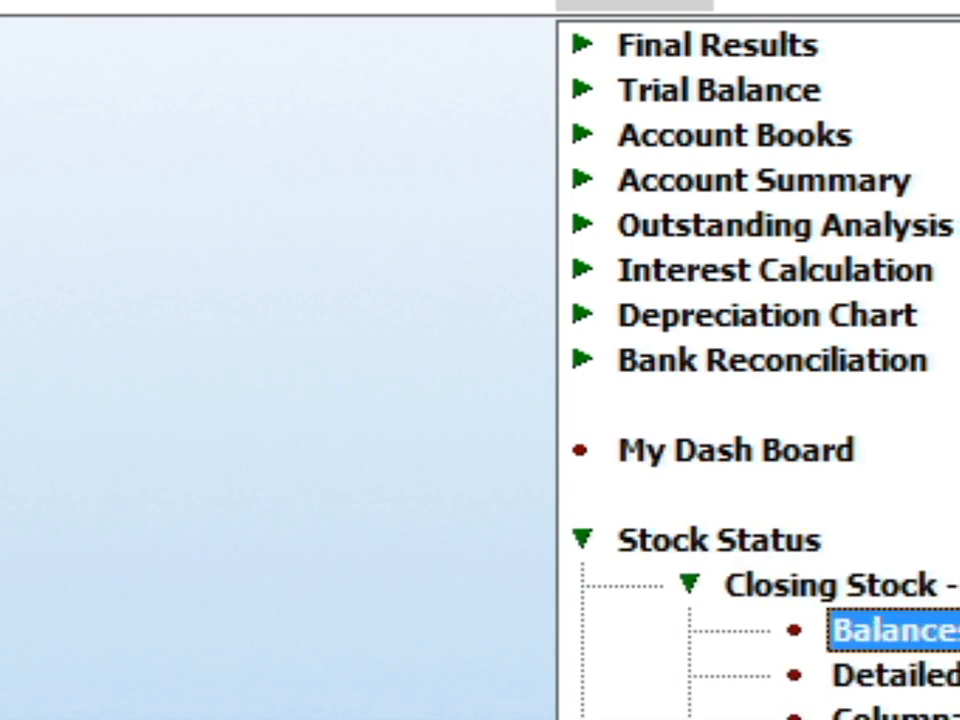
key(Return)
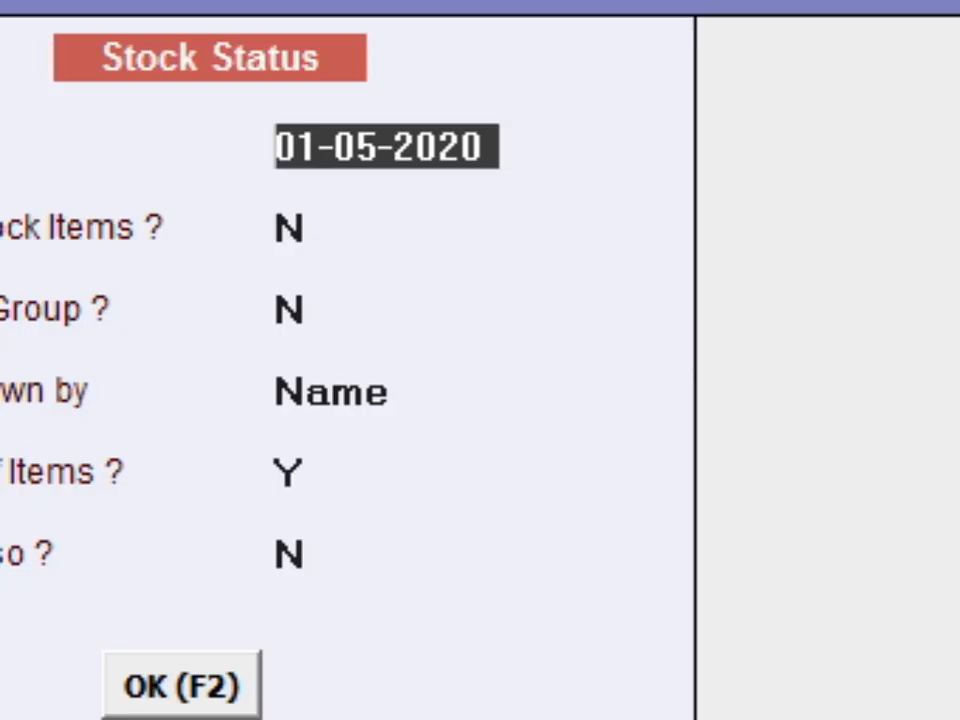
key(Return)
key(Return)
key(Return)
key(Return)
key(Return)
key(Return)
key(Return)
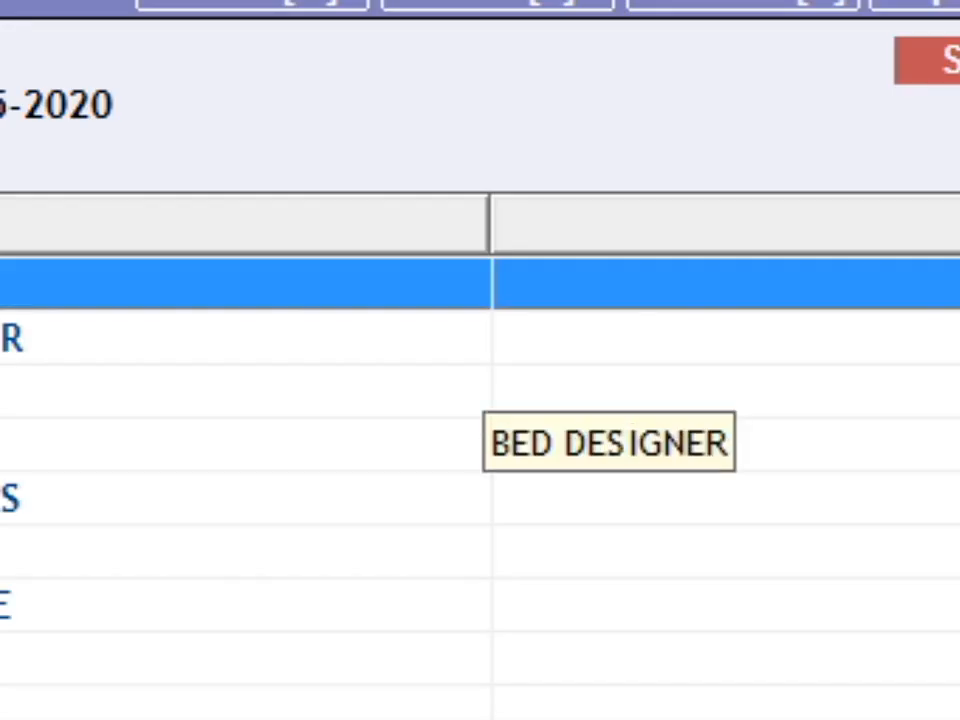
- Close the report and save an Alt+2 shortcut for the Detailed report under Closing Stock - Alphabetical
key(Escape)
key(Escape)
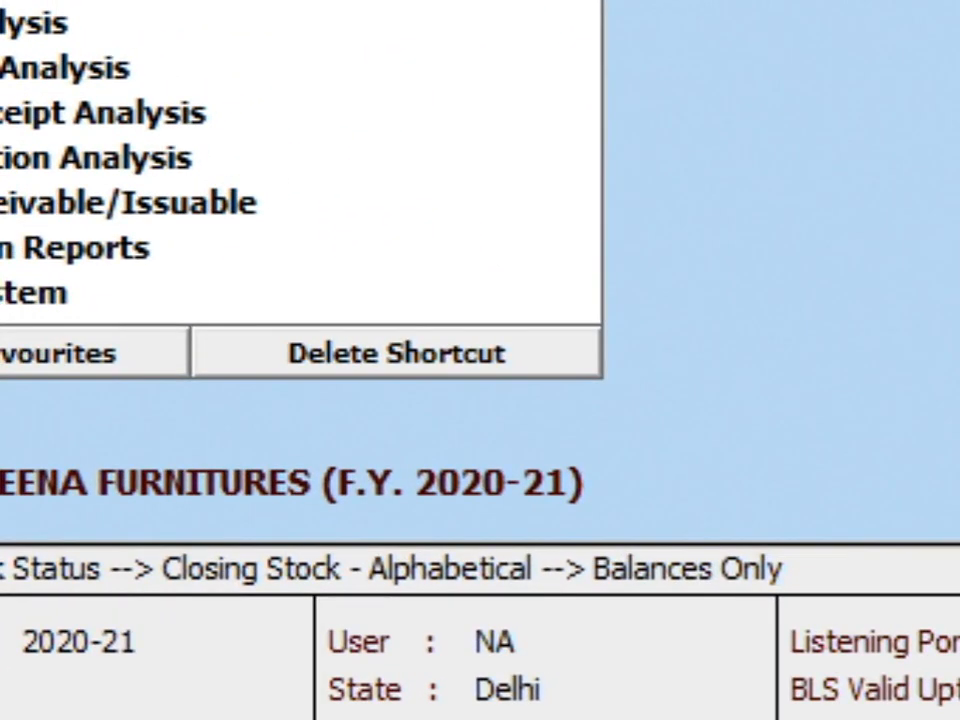
key(Down)
key(Up)
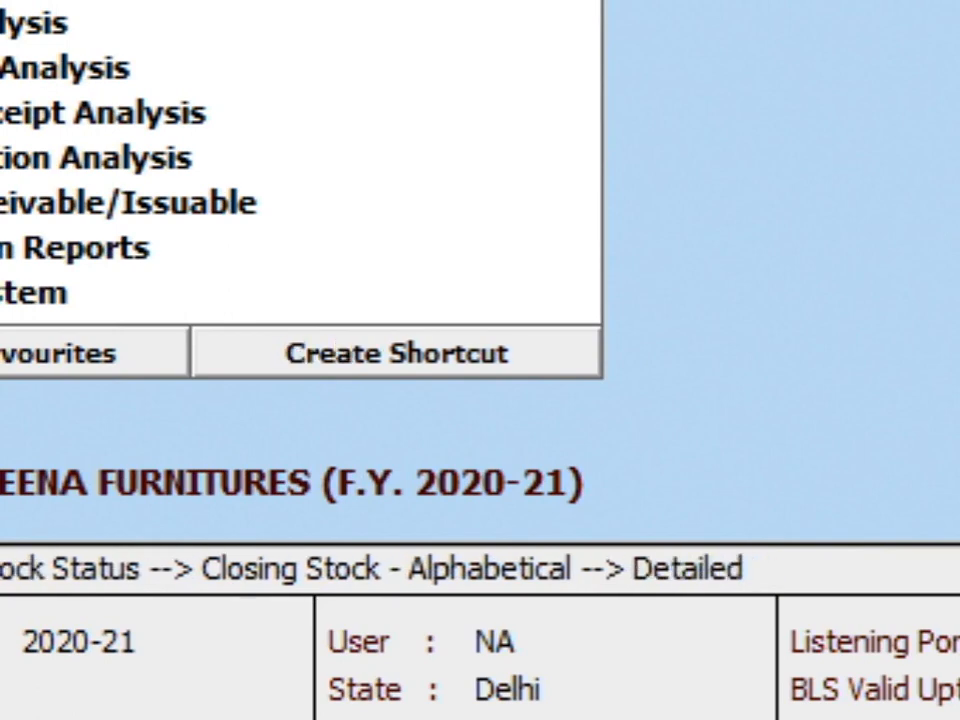
click(396, 353)
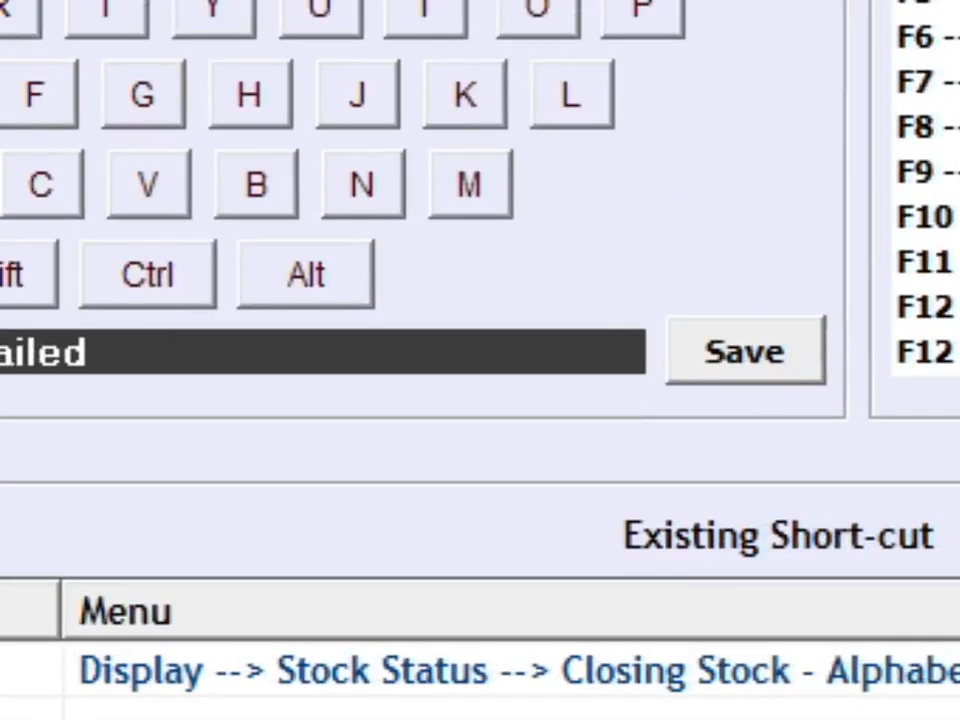
click(306, 275)
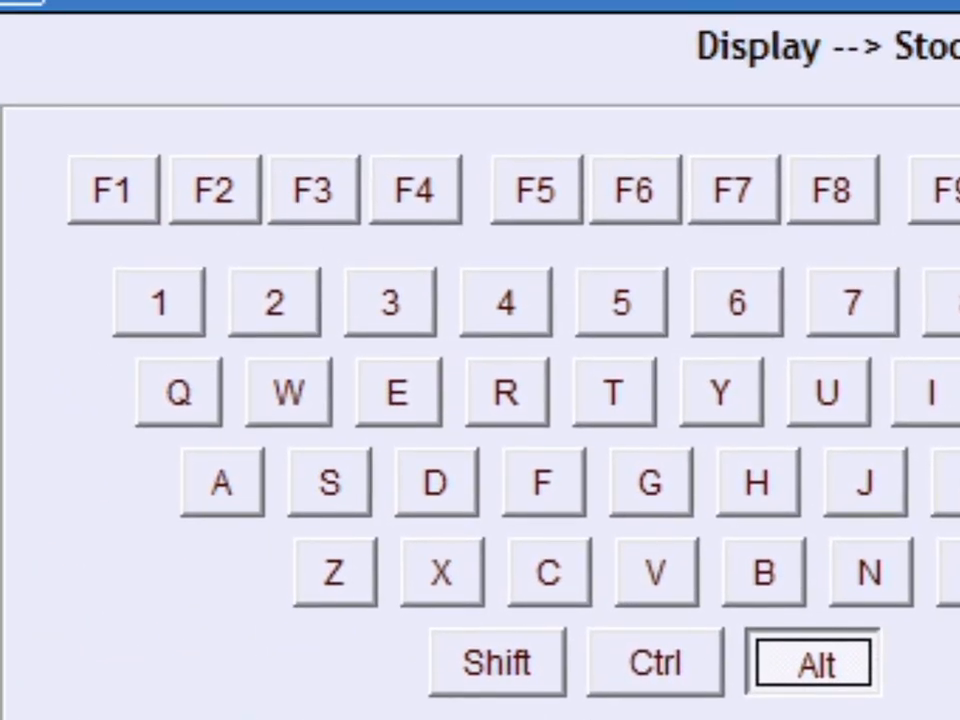
click(275, 331)
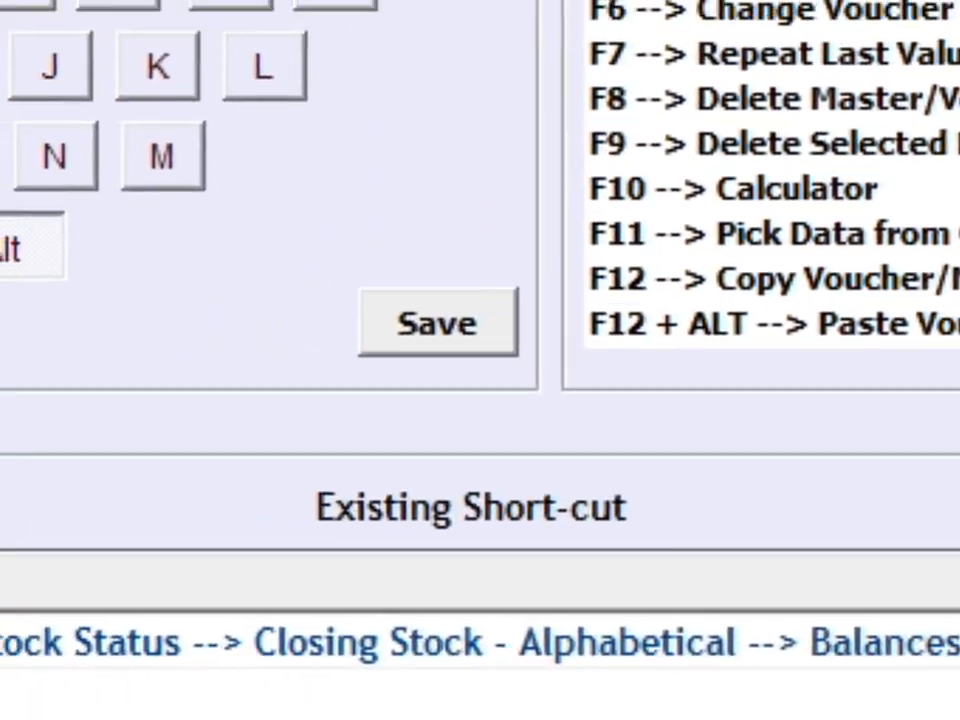
click(456, 377)
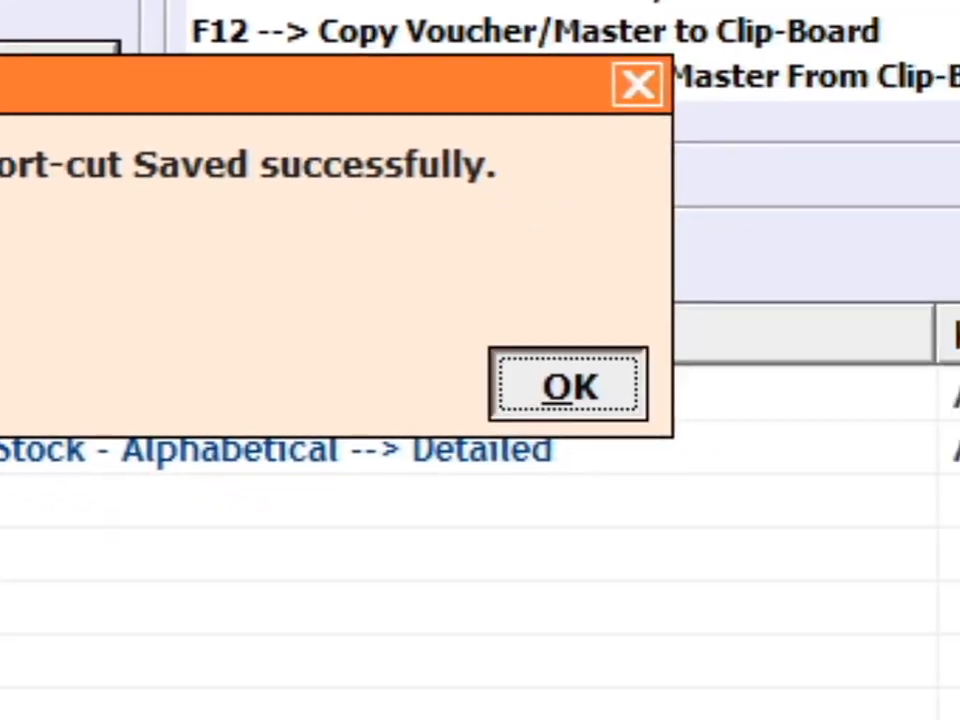
click(568, 386)
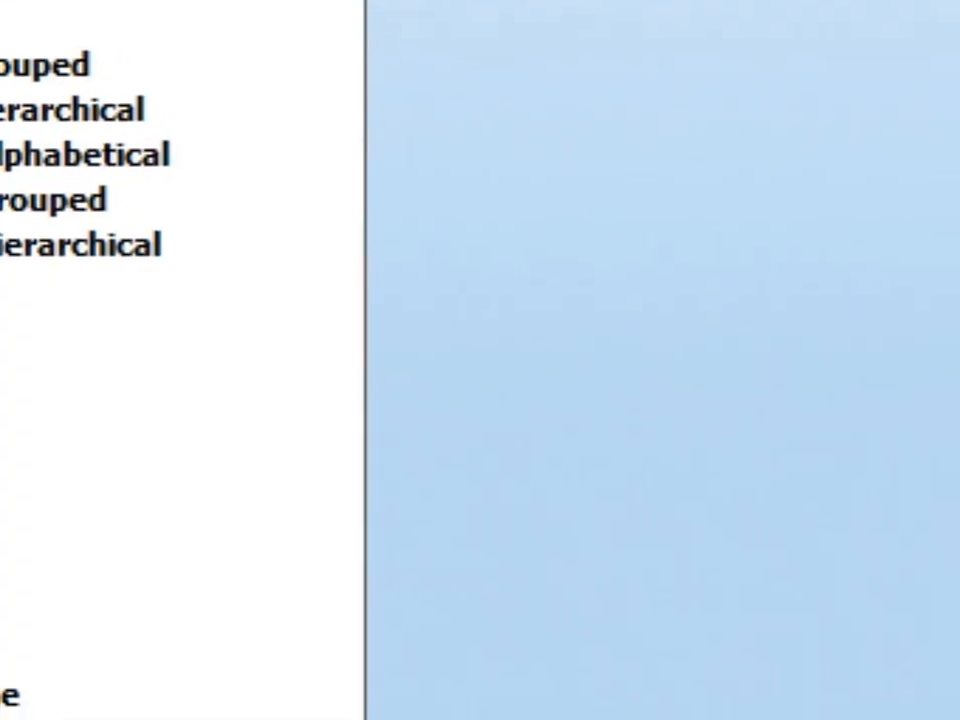
- Open a voucher entry screen and generate the detailed closing stock report with its shortcut
key(Left)
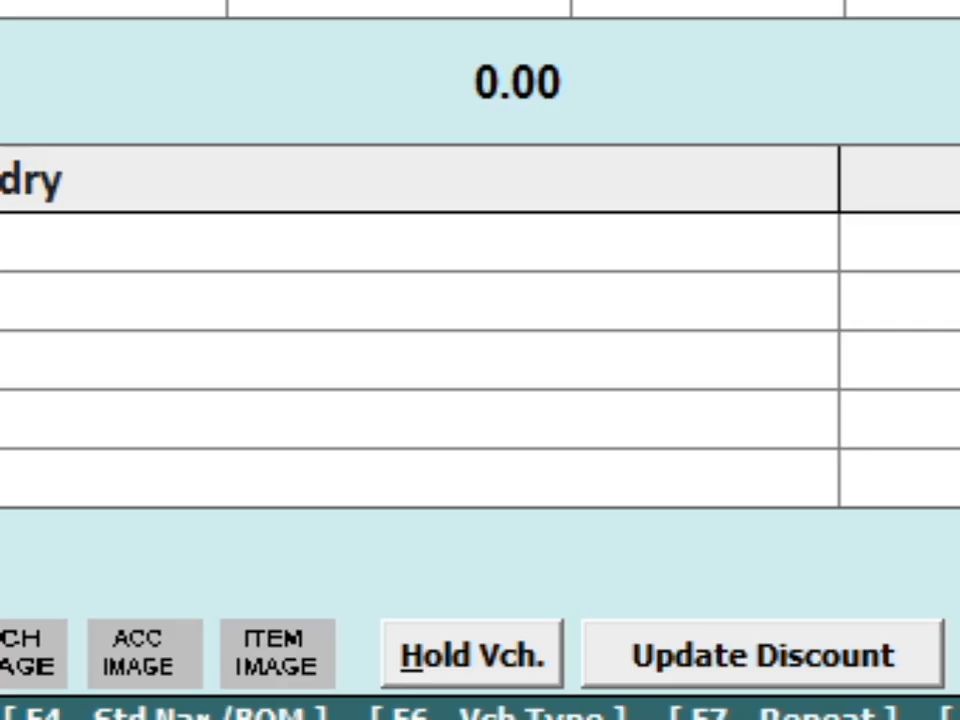
key(alt+l)
key(Return)
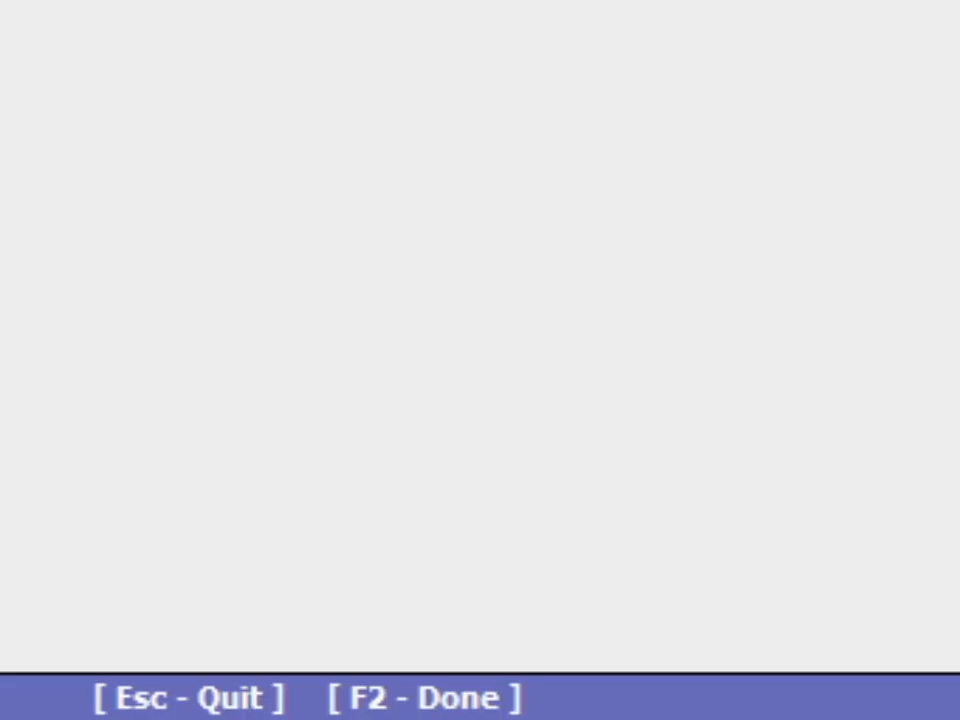
key(F2)
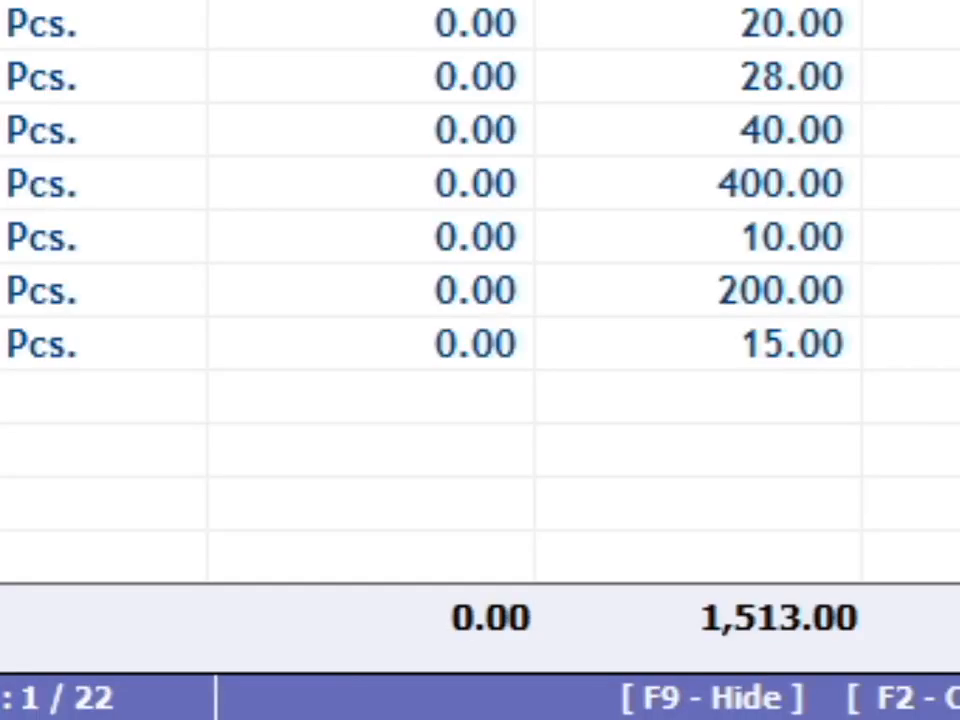
- Close the detailed closing stock report and leave the voucher entry screen
key(Escape)
key(Escape)
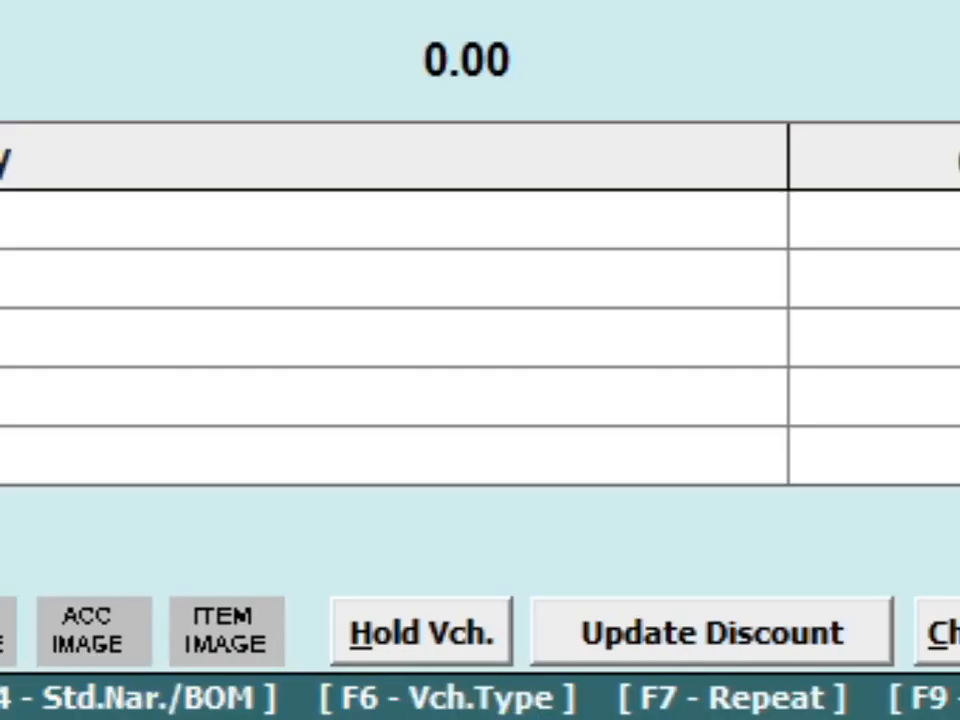
key(Escape)
- Generate the Balances Only report under Opening Stock - Alphabetical in the Stock Status reports
key(Return)
key(Right)
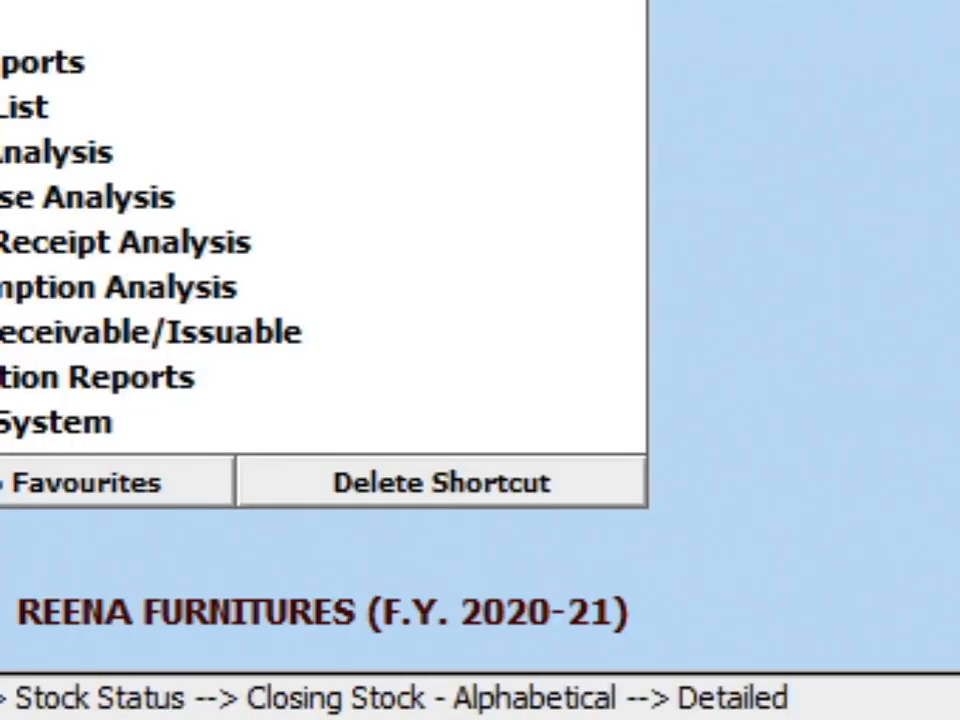
key(Left)
key(Left)
key(Down)
key(Down)
key(Down)
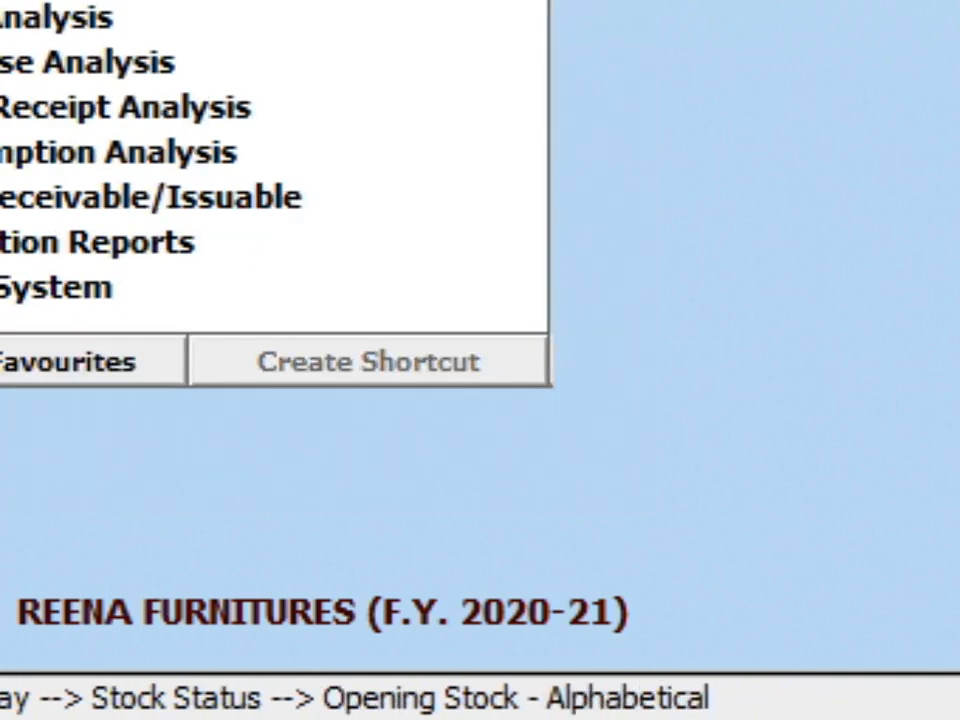
key(Right)
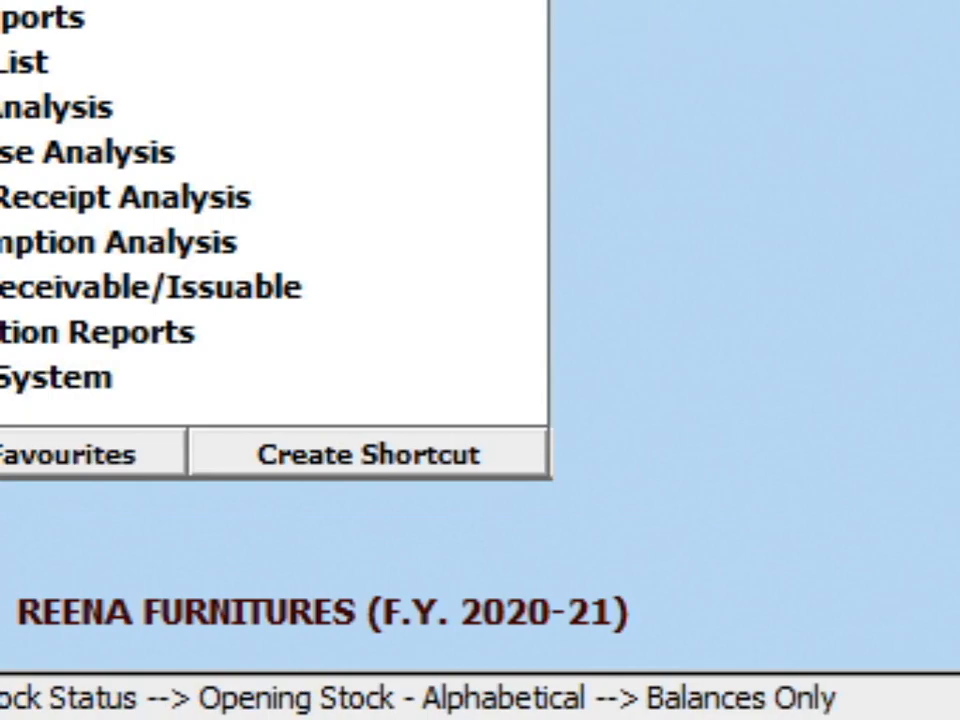
key(Return)
key(Return)
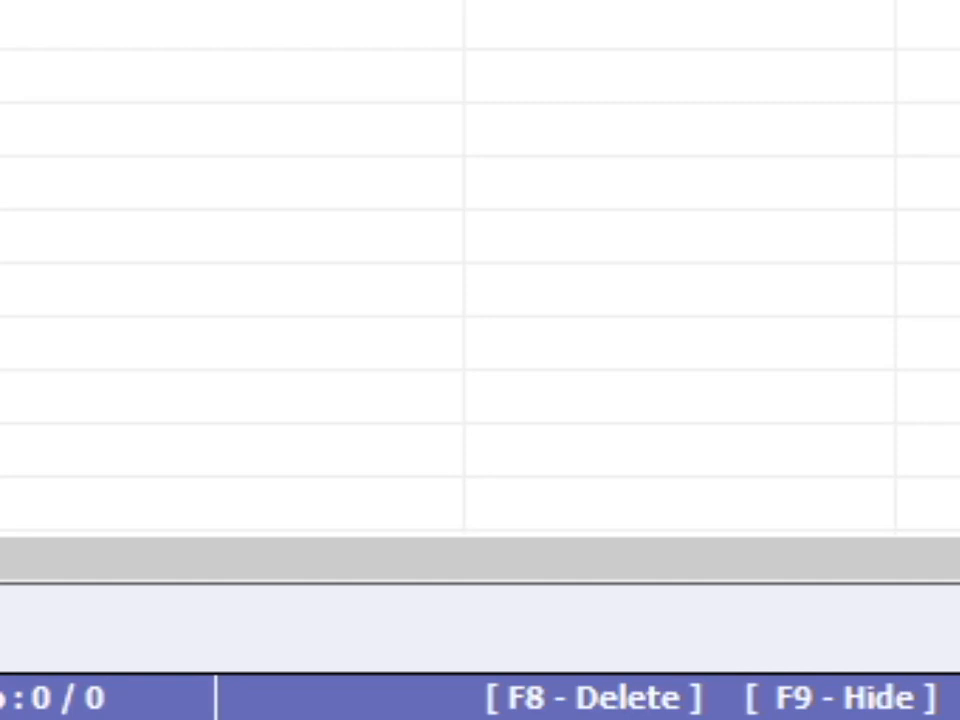
- Close the opening stock report together with its options and item selection
key(Escape)
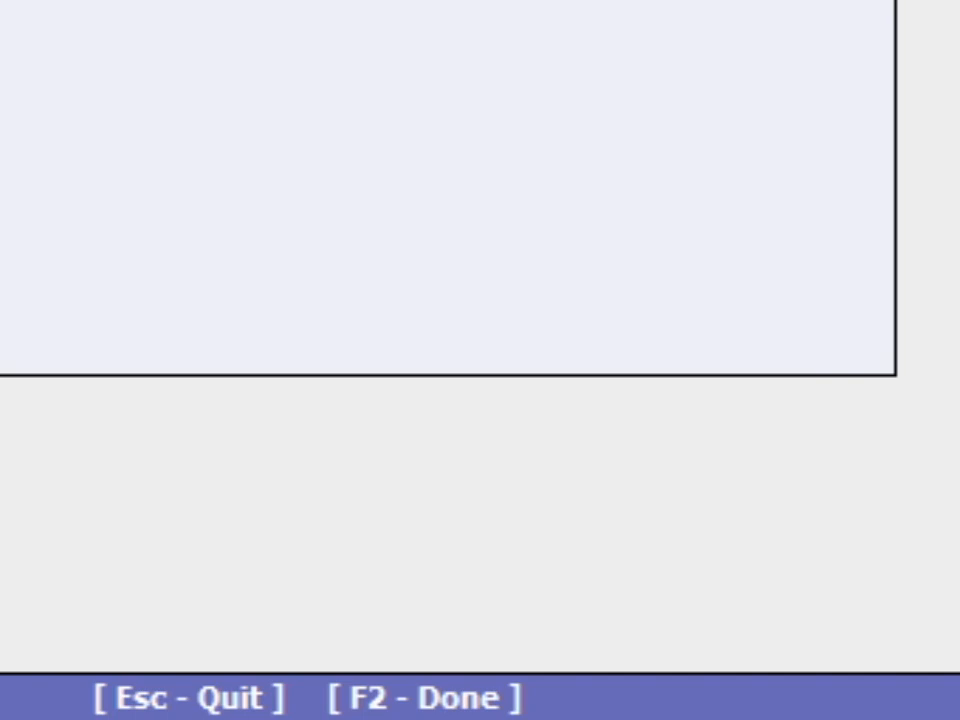
key(Escape)
key(Escape)
key(Escape)
key(Escape)
key(Escape)
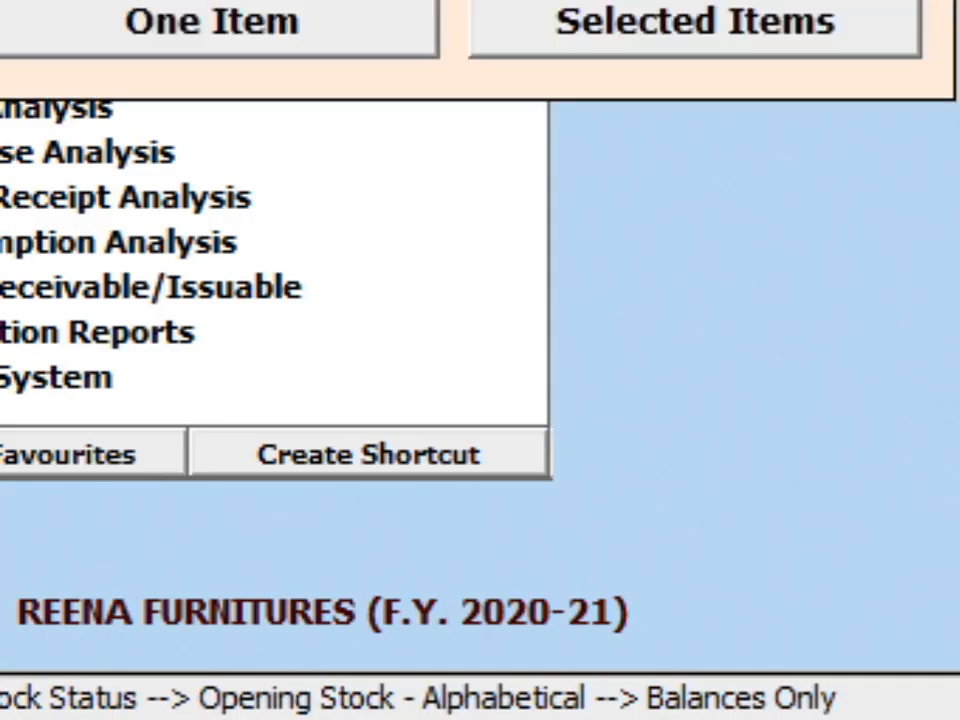
- Start creating a shortcut for the Modify command of Std. Narration under the Administration masters
key(Left)
key(Left)
key(Left)
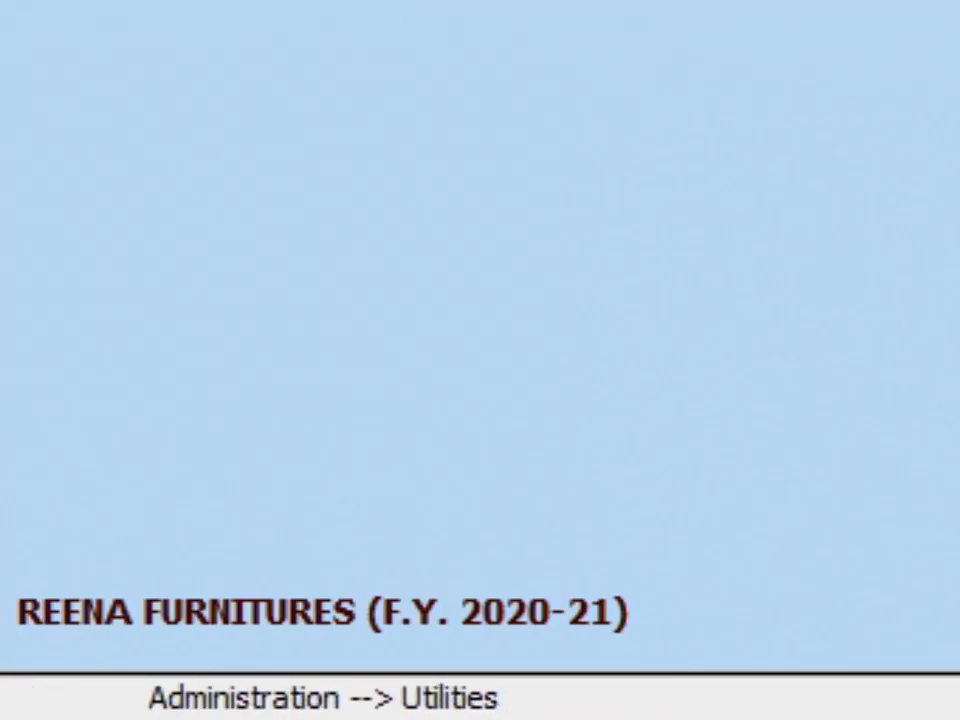
key(Up)
key(Up)
key(Right)
key(Down)
key(Down)
key(Down)
key(Down)
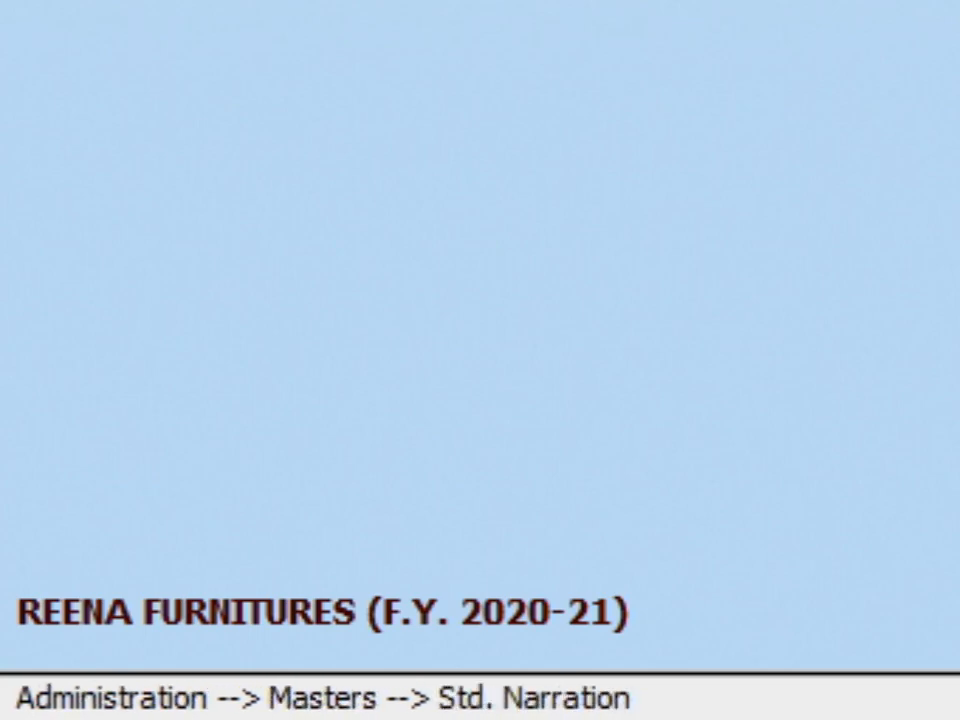
key(Right)
key(Down)
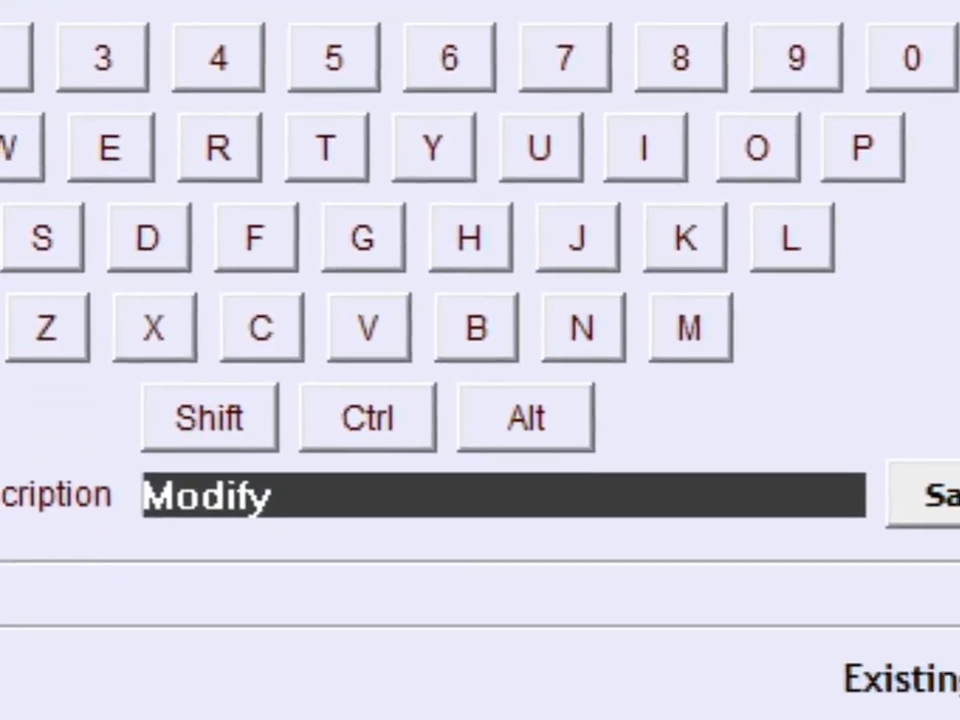
- Try to save Alt+H as the shortcut for modifying standard narrations, and clear the H key selection
click(526, 418)
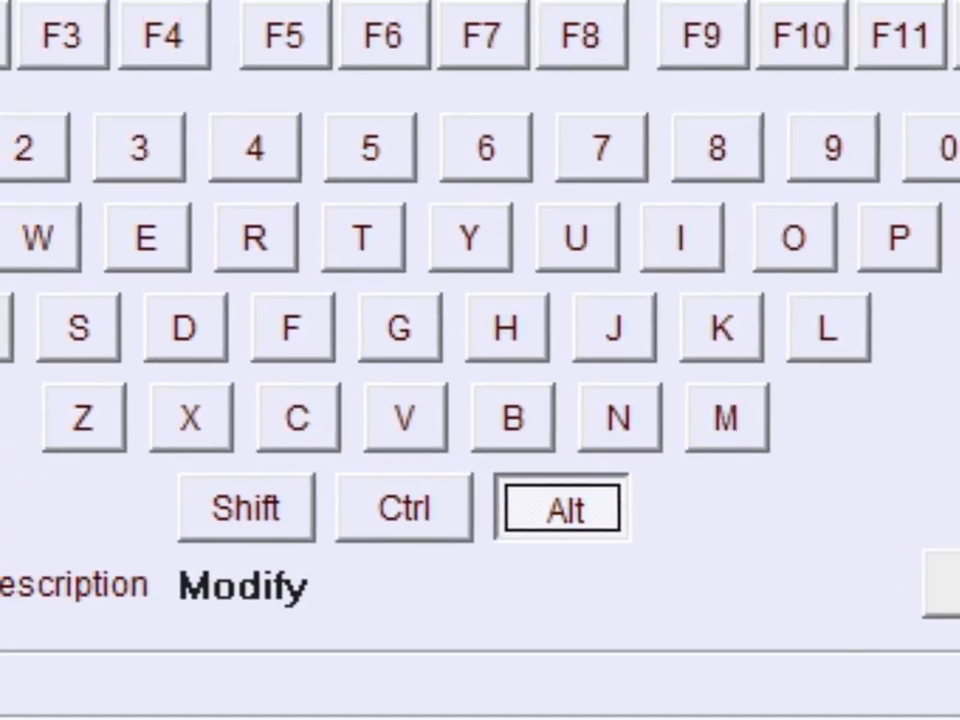
click(507, 328)
click(941, 584)
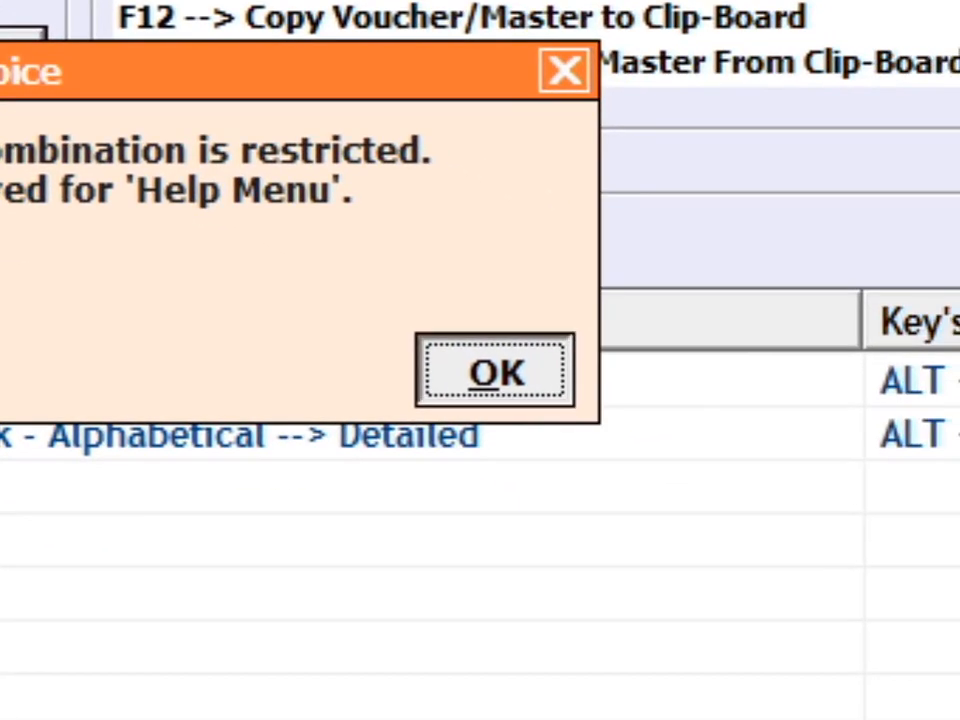
key(Return)
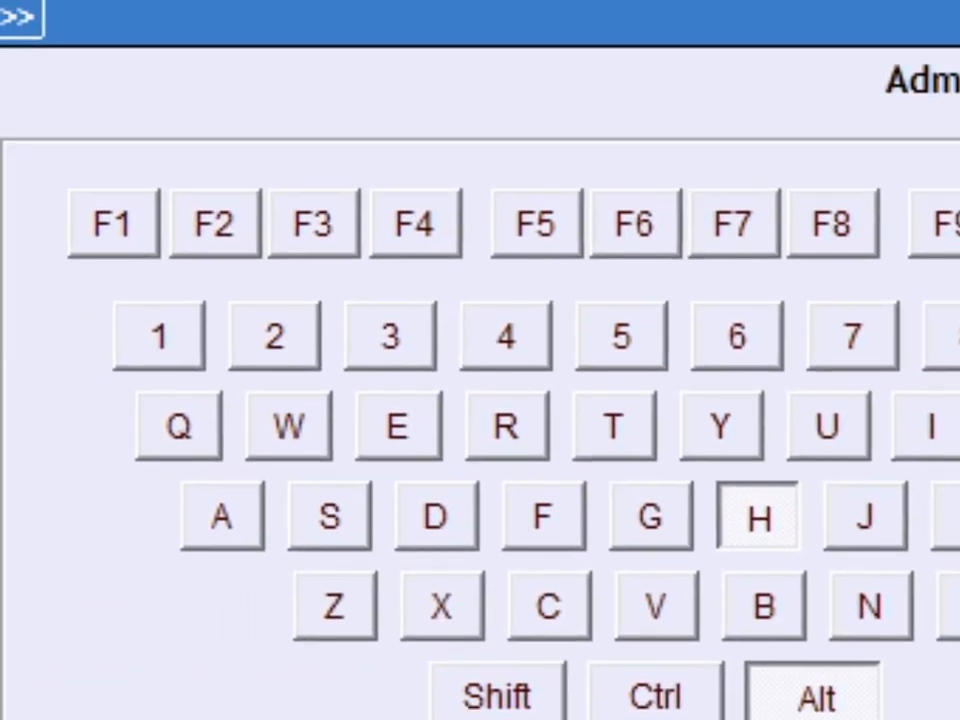
click(55, 33)
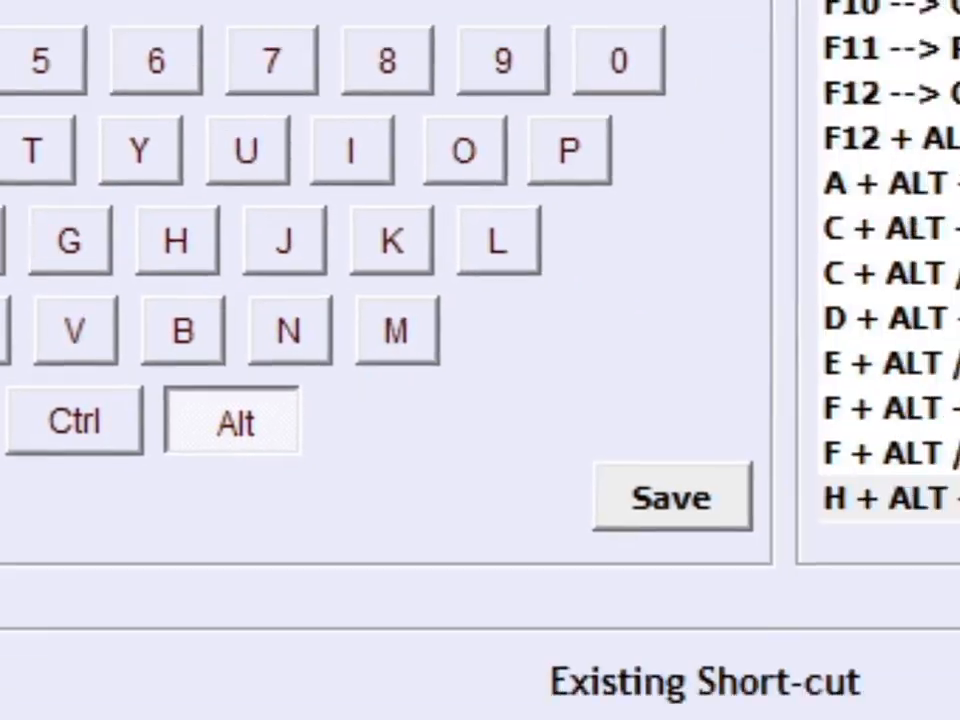